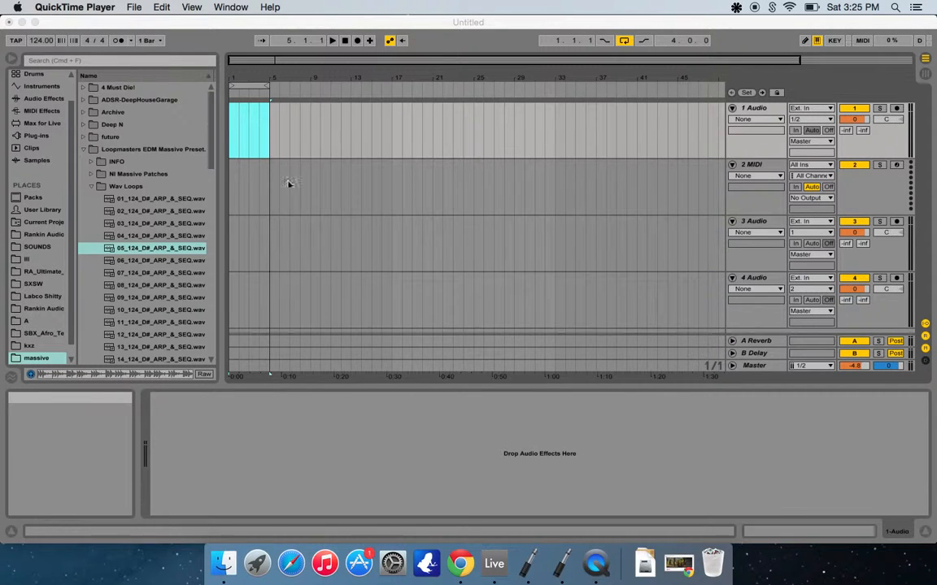
# Toggle between the Arrangement and Session views to compare them, finishing in the Arrangement view
pyautogui.click(925, 61)
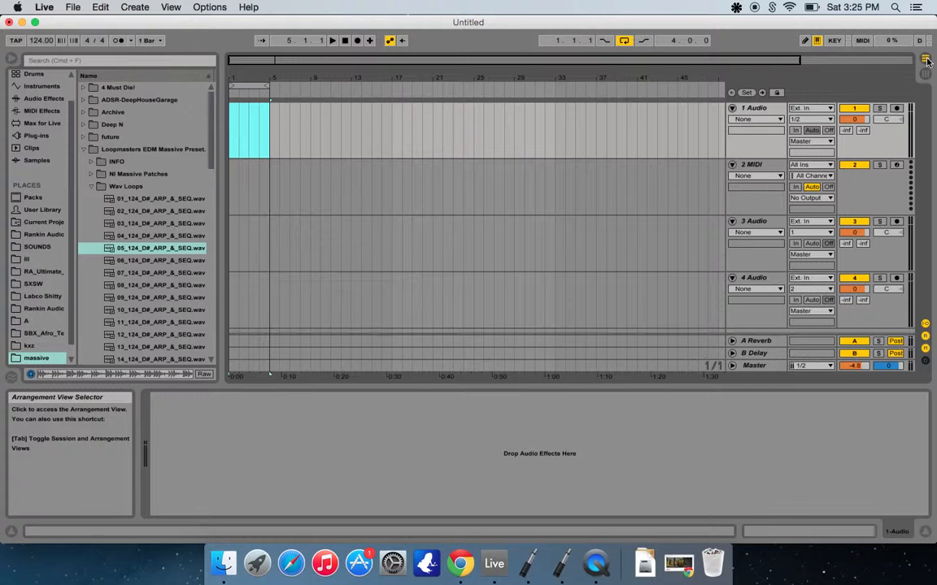
pyautogui.click(925, 76)
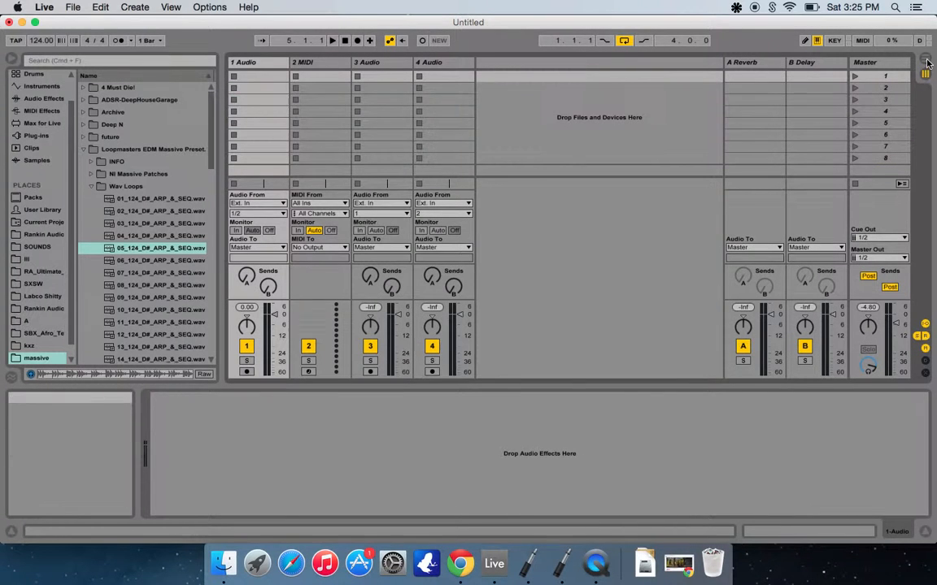
pyautogui.press('Tab')
pyautogui.press('Tab')
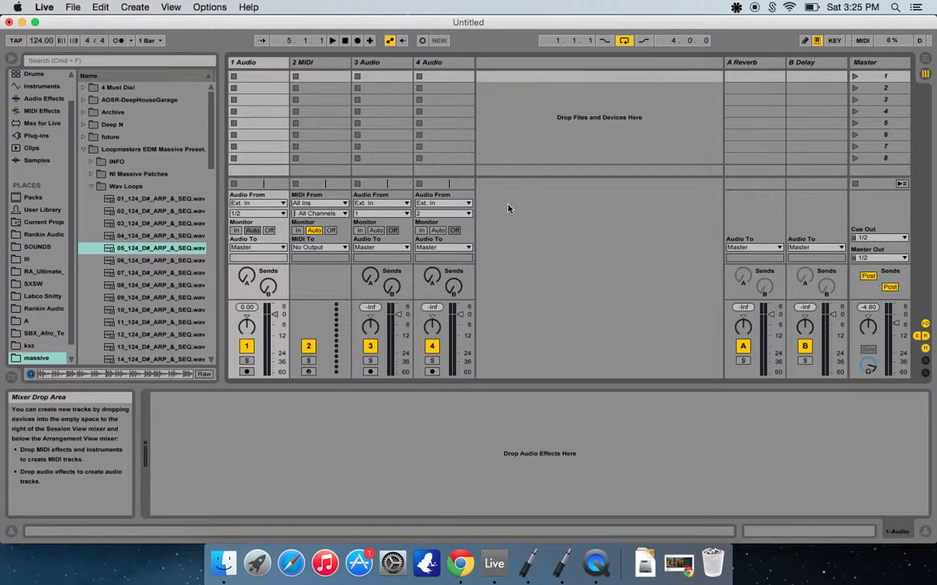
pyautogui.click(926, 60)
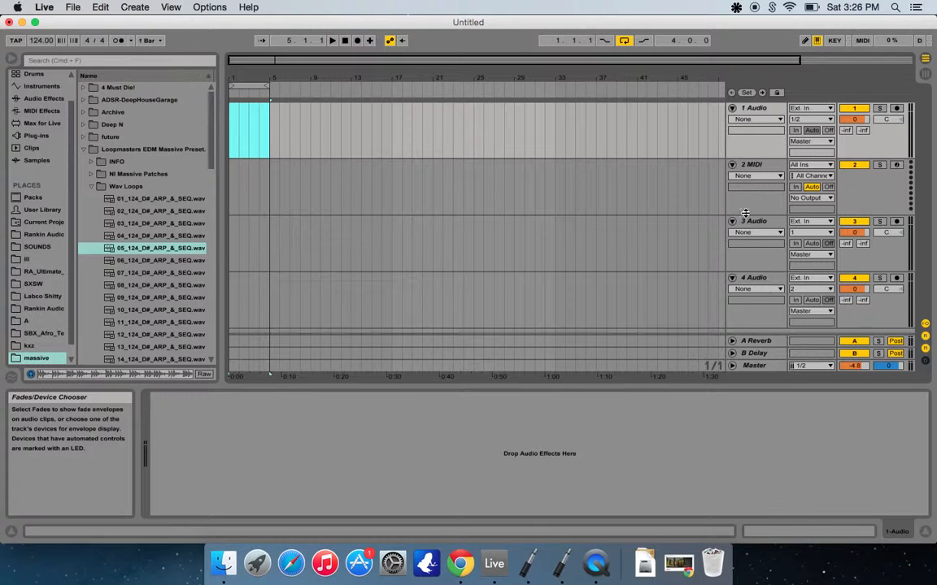
# Insert a new audio track directly below the 1 Audio track
pyautogui.click(759, 109)
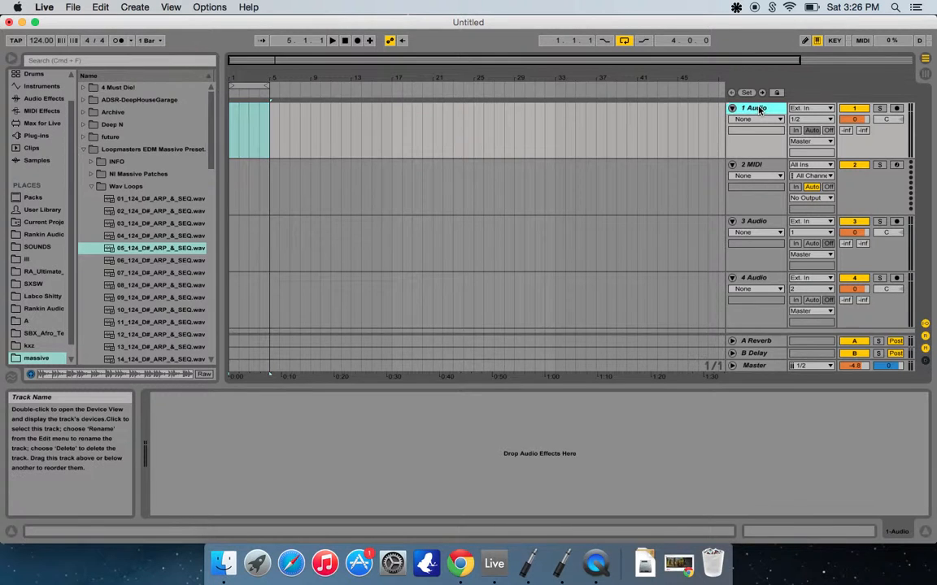
pyautogui.click(764, 166)
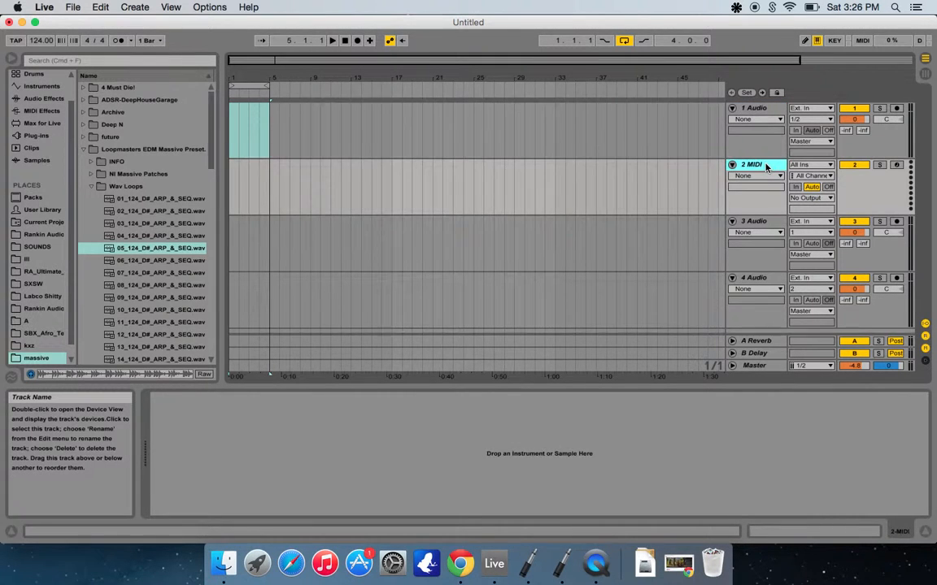
pyautogui.click(769, 110)
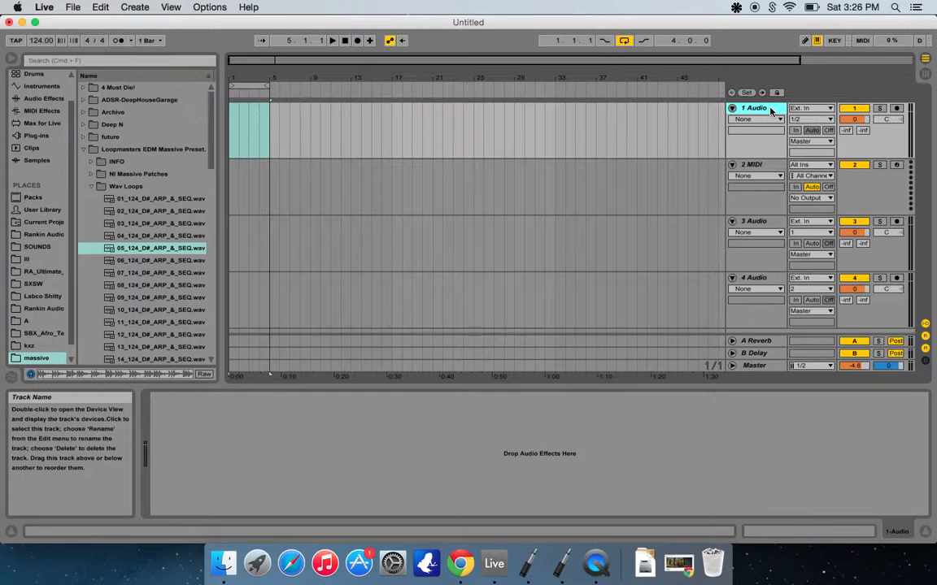
pyautogui.click(753, 167)
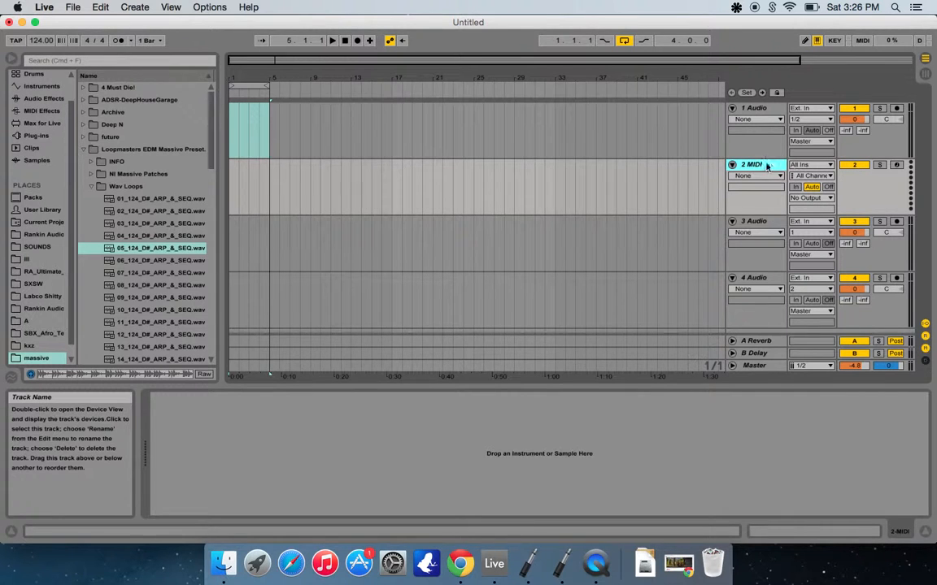
pyautogui.click(754, 111)
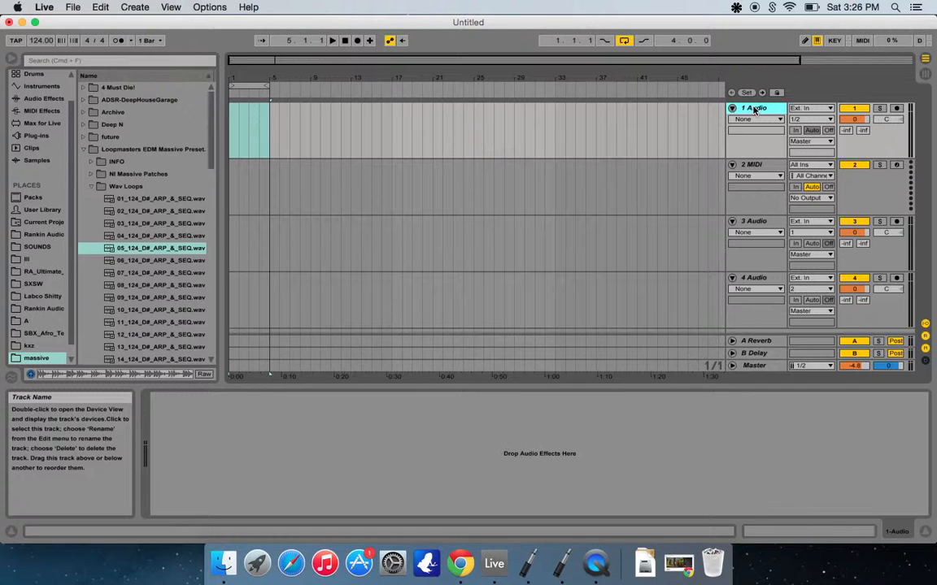
pyautogui.press('super+t')
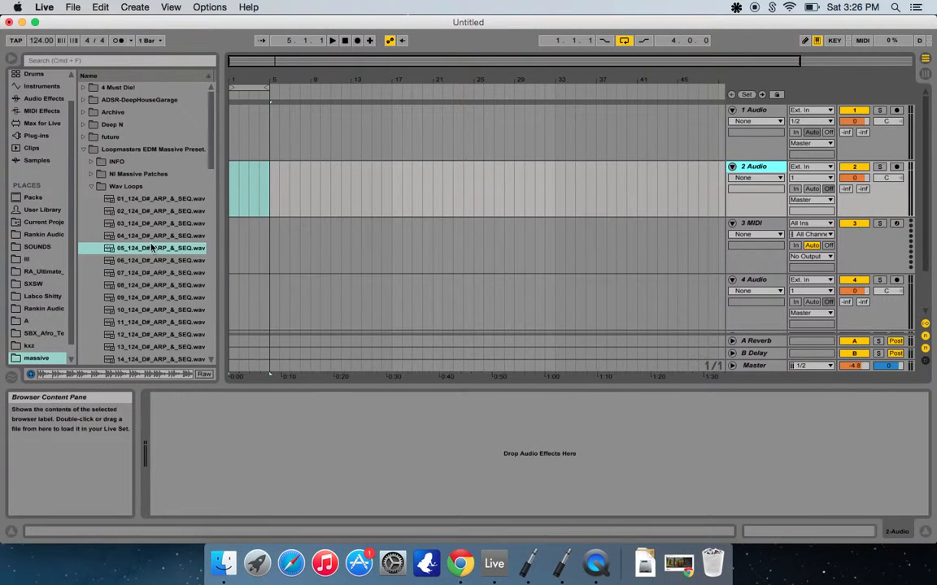
# Browse the user folders listed under Places, including RA_Ultimate, SOUNDS and Rankin Audio, to see what sample content they hold
pyautogui.scroll(-1, 44, 246)
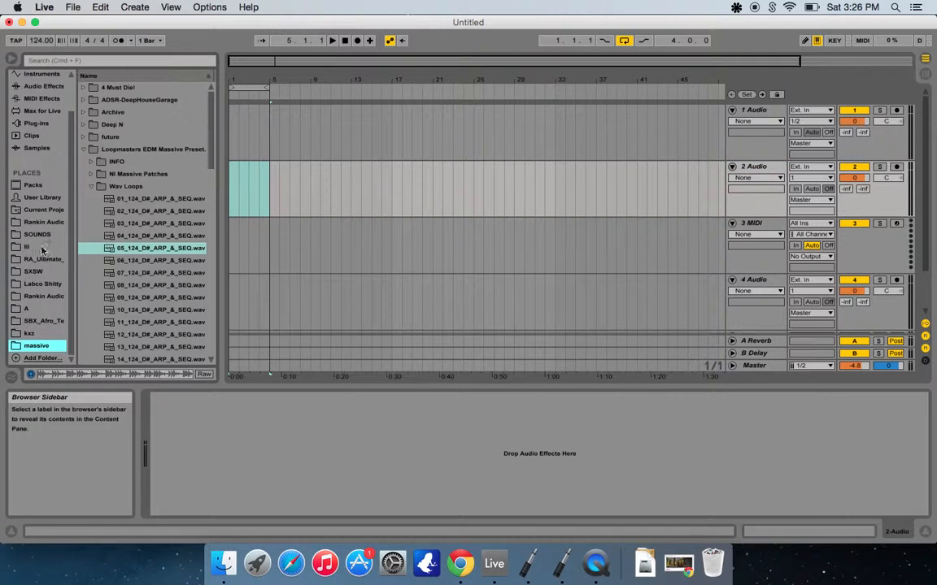
pyautogui.click(41, 259)
pyautogui.click(41, 283)
pyautogui.click(40, 297)
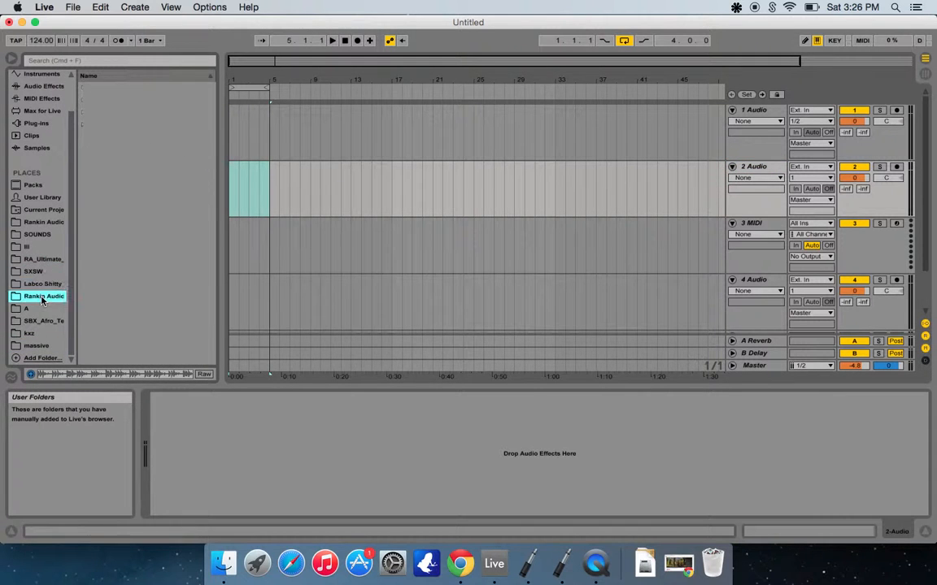
pyautogui.click(41, 309)
pyautogui.click(43, 321)
pyautogui.click(40, 236)
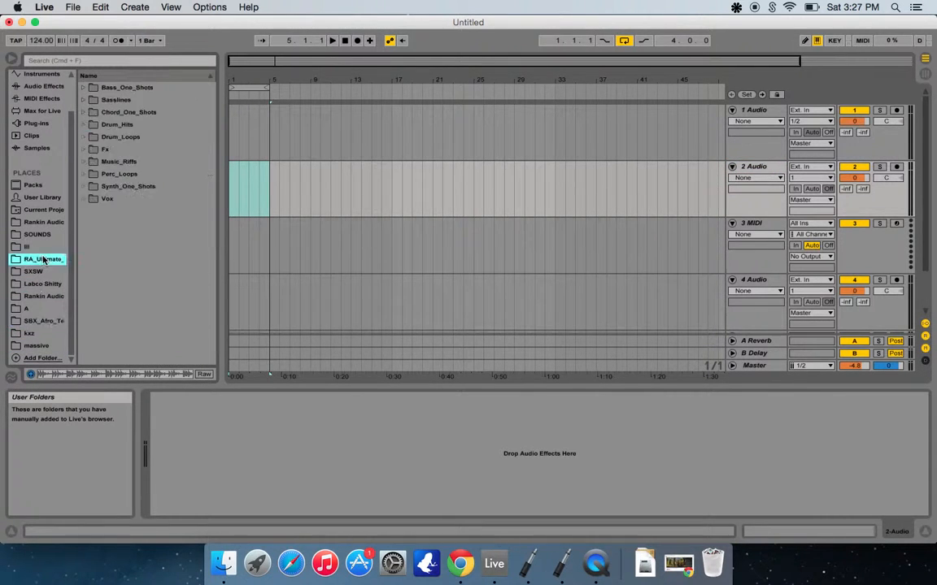
pyautogui.click(46, 210)
pyautogui.click(48, 235)
pyautogui.click(49, 223)
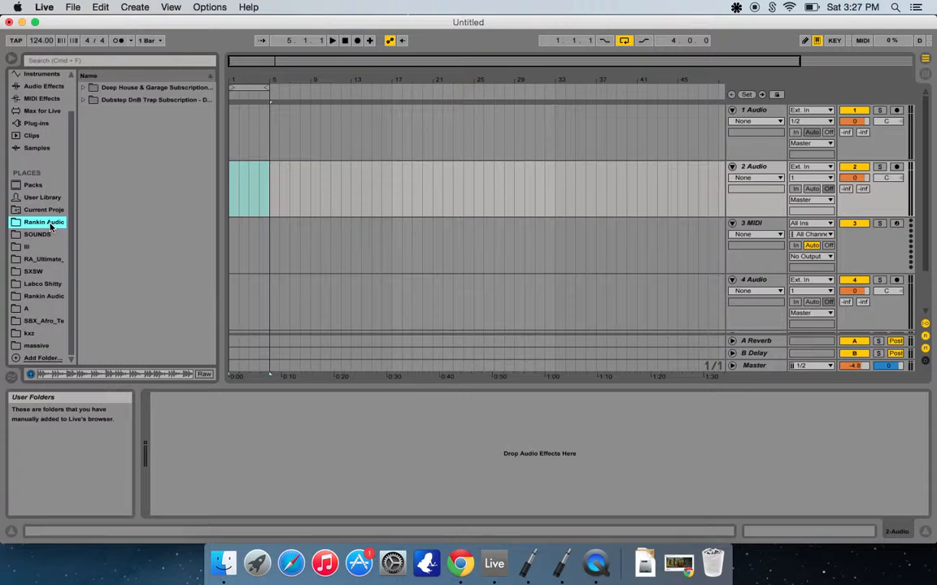
# Add the "collab idea" folder to the browser's Places and display its contents
pyautogui.click(32, 360)
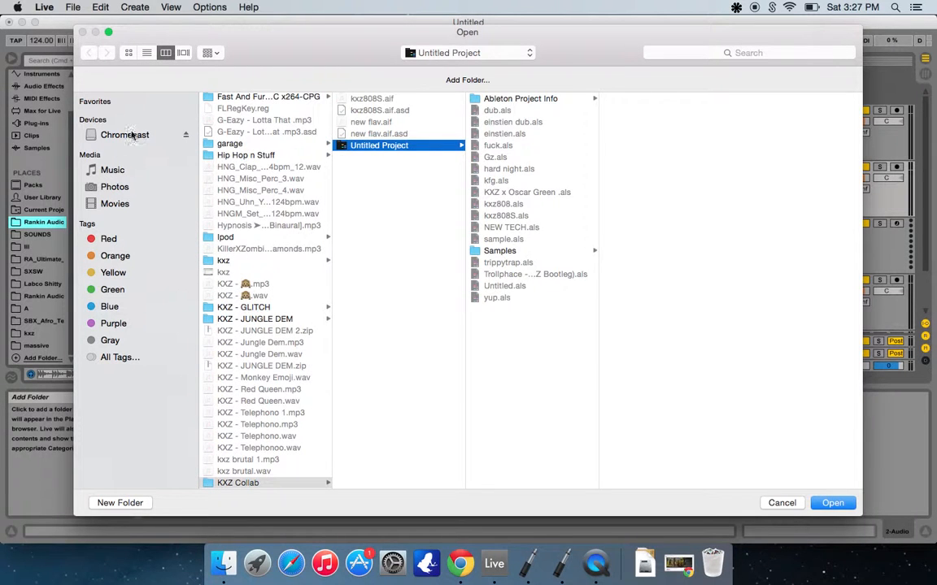
pyautogui.scroll(3, 276, 167)
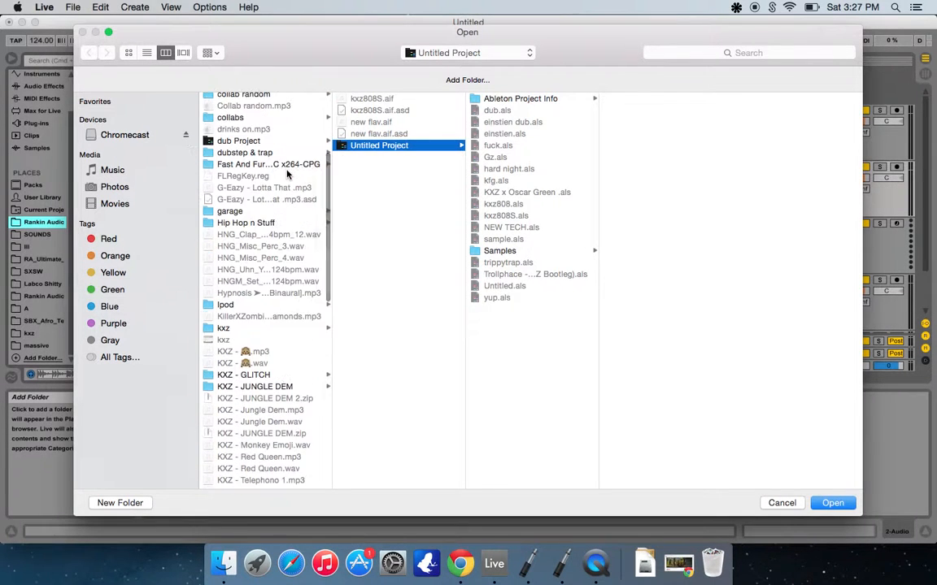
pyautogui.scroll(6, 286, 174)
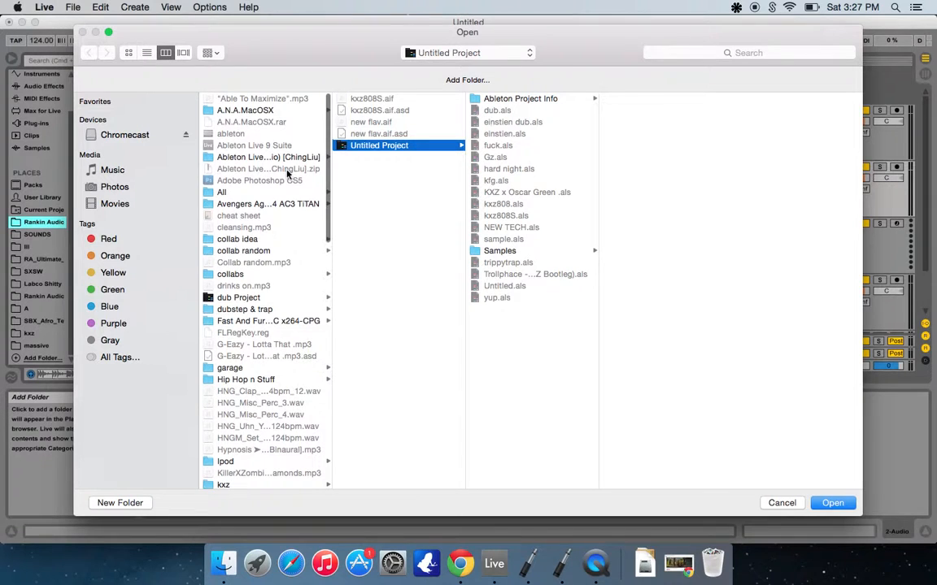
pyautogui.click(245, 240)
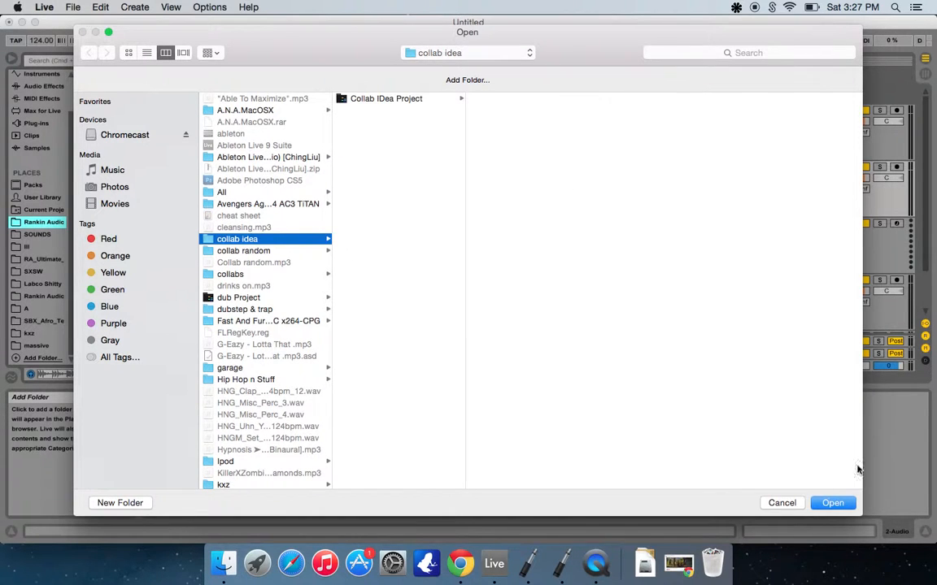
pyautogui.click(829, 503)
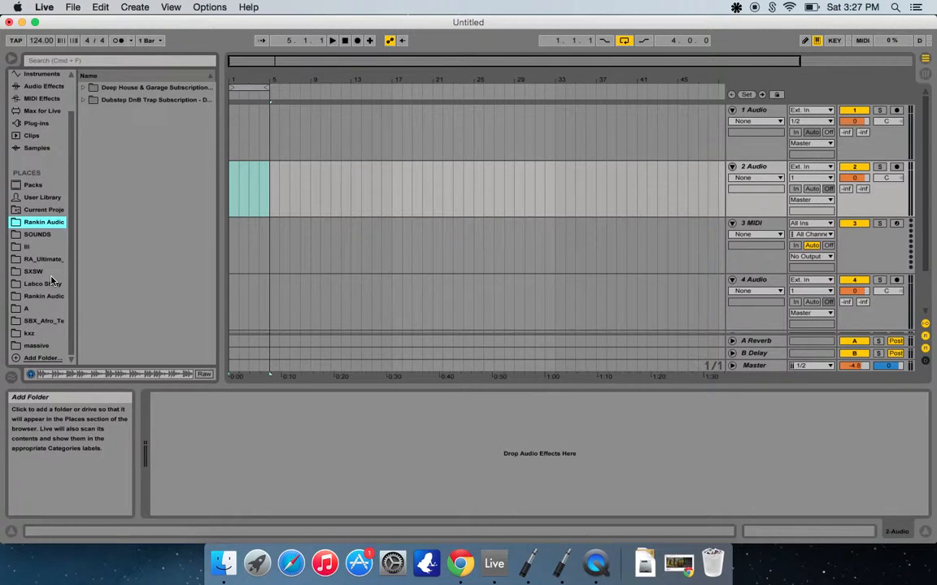
pyautogui.scroll(-1, 52, 280)
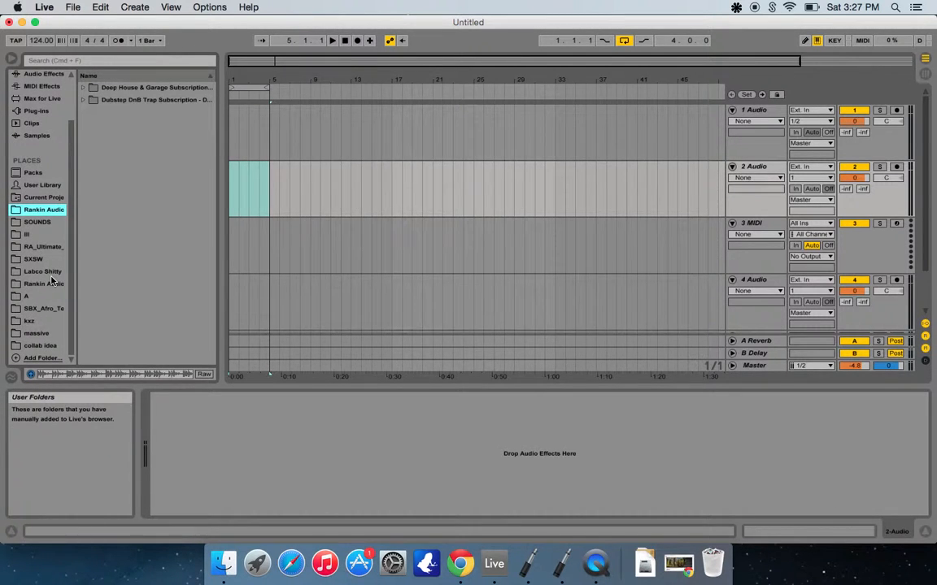
pyautogui.click(37, 346)
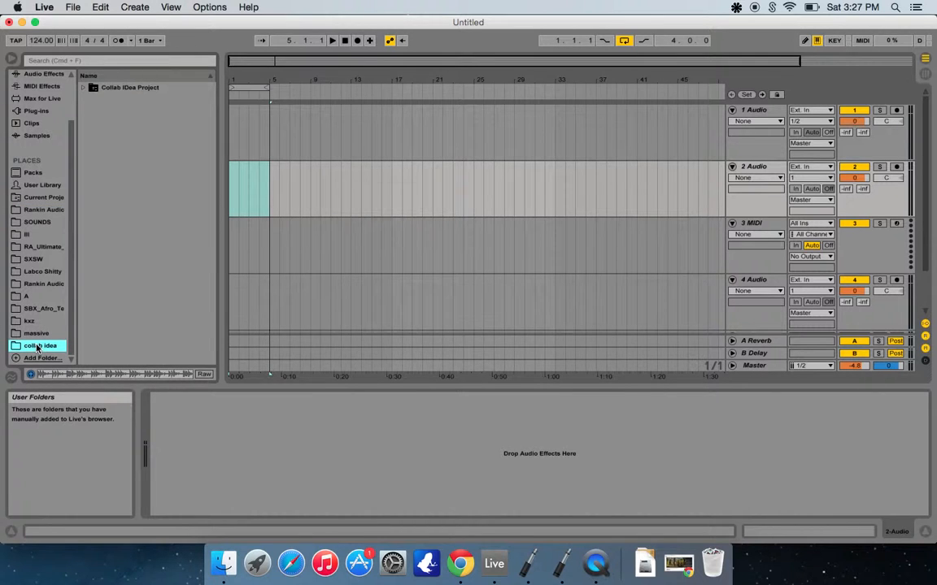
# Show the RA_Ultimate folder's contents and adjust the browser's width so its folder names are readable
pyautogui.moveTo(222, 128); pyautogui.dragTo(144, 126)
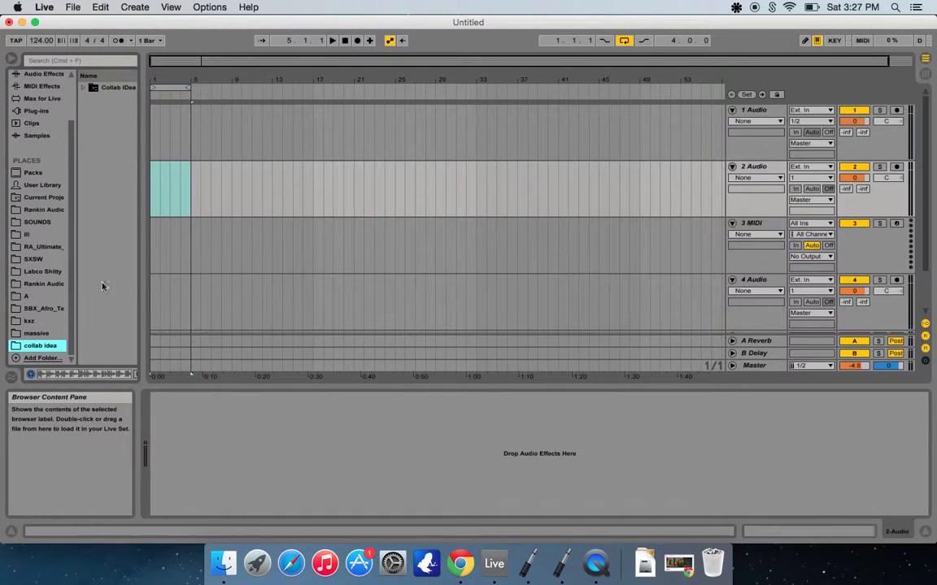
pyautogui.click(43, 246)
pyautogui.moveTo(140, 209); pyautogui.dragTo(211, 193)
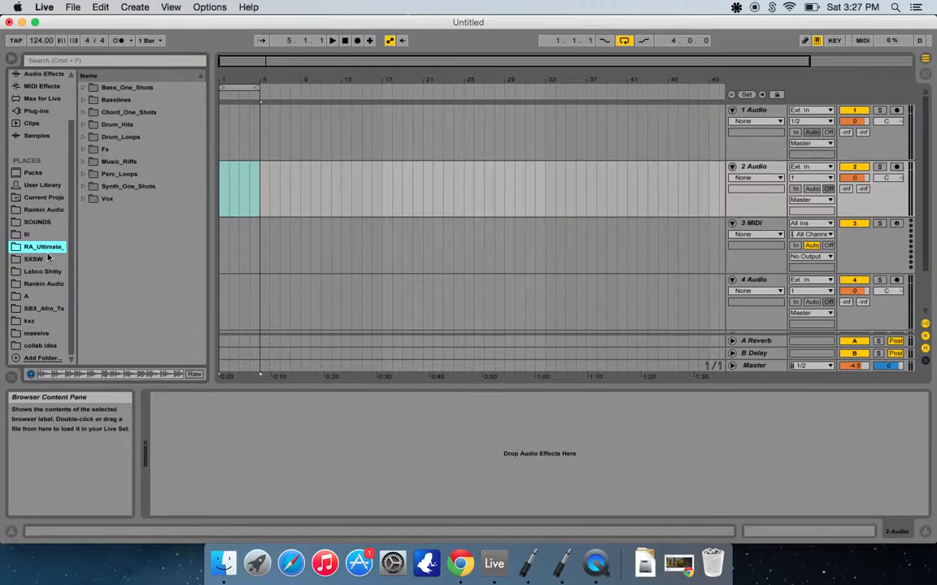
# Show the SOUNDS folder's contents in the browser and expand its SAMPLES subfolder
pyautogui.scroll(2, 53, 291)
pyautogui.scroll(-2, 53, 291)
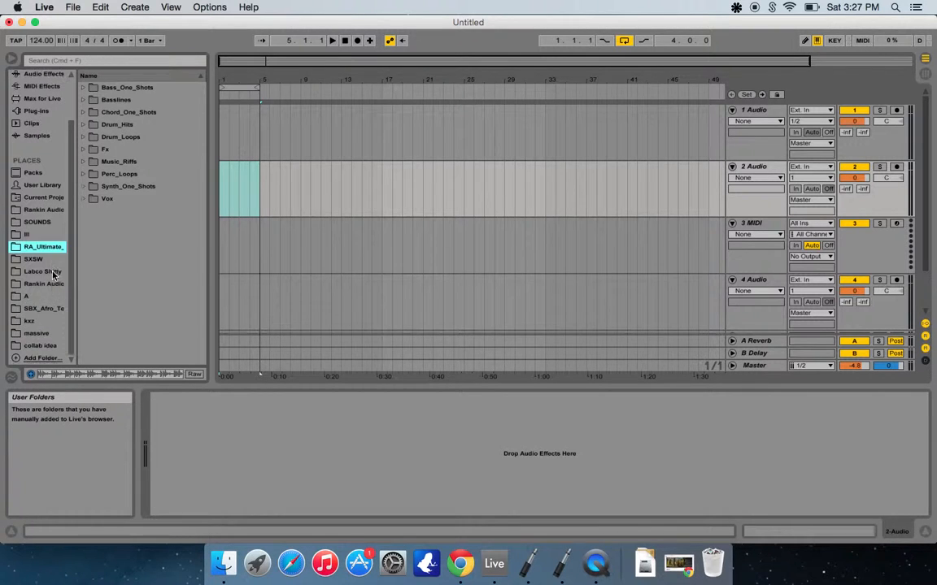
pyautogui.click(46, 223)
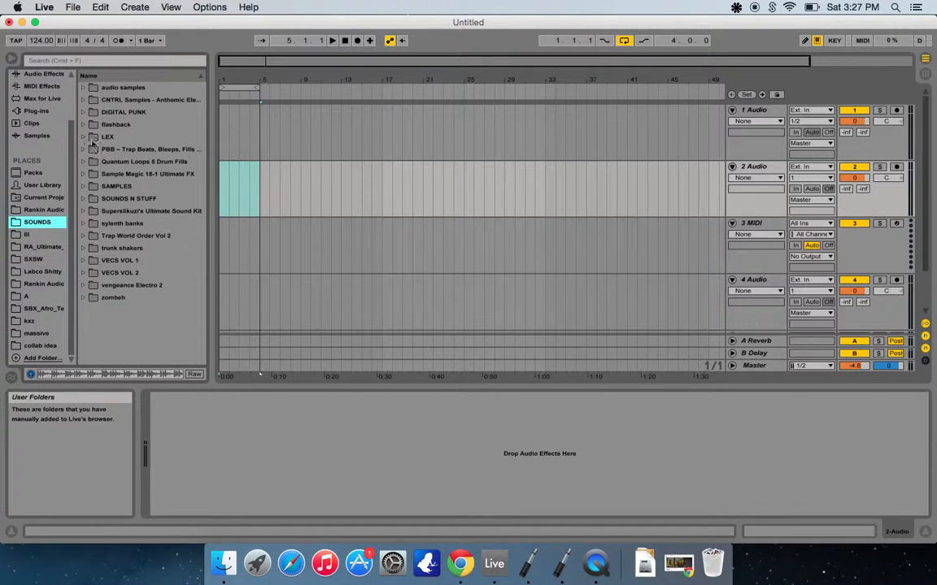
pyautogui.click(83, 88)
pyautogui.click(85, 88)
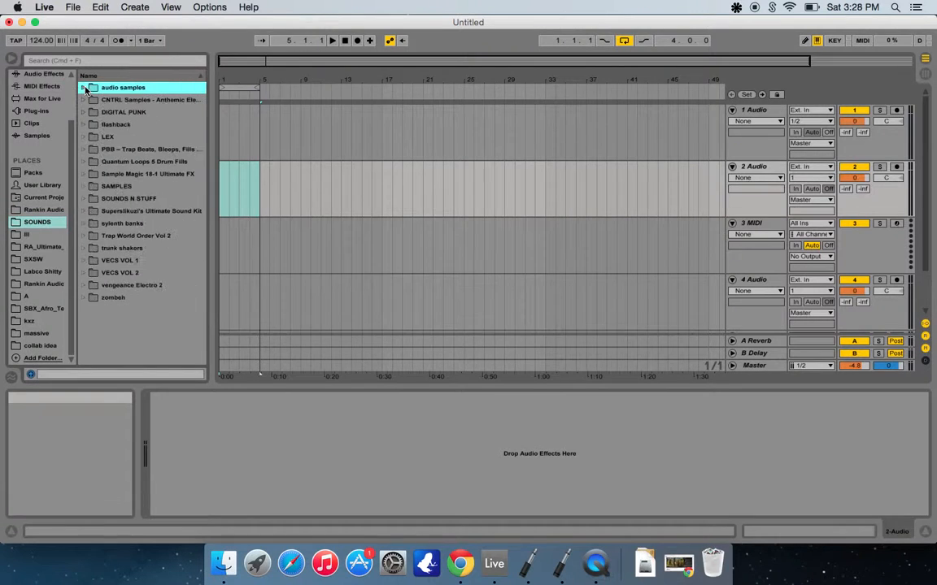
pyautogui.click(84, 187)
# Audition the kick samples in the SAMPLES folder from the first Dubstep Kick onward and settle on 11.House Kick (Perfect).wav
pyautogui.click(109, 199)
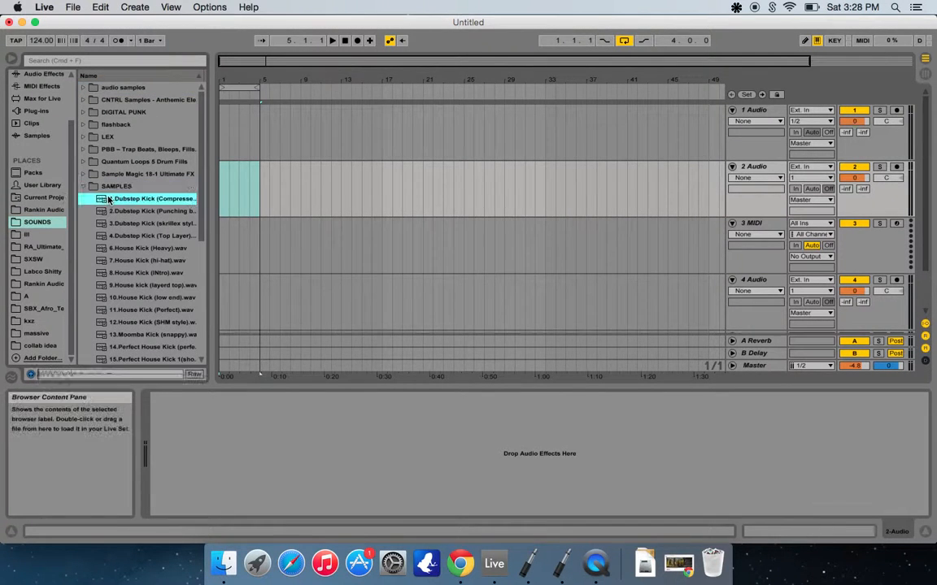
pyautogui.press('Down')
pyautogui.press('Down')
pyautogui.press('Down')
pyautogui.press('Down')
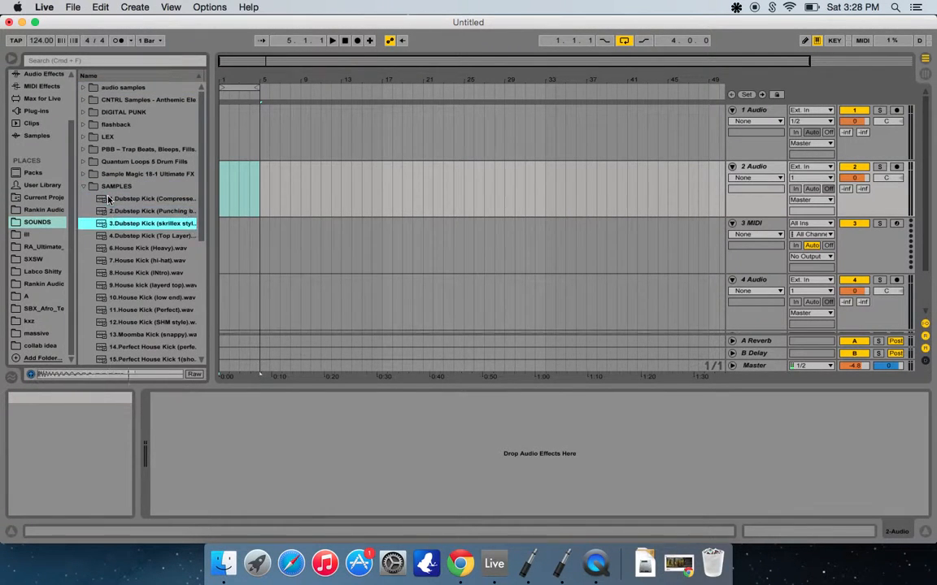
pyautogui.press('Down')
pyautogui.press('Down')
pyautogui.press('Down')
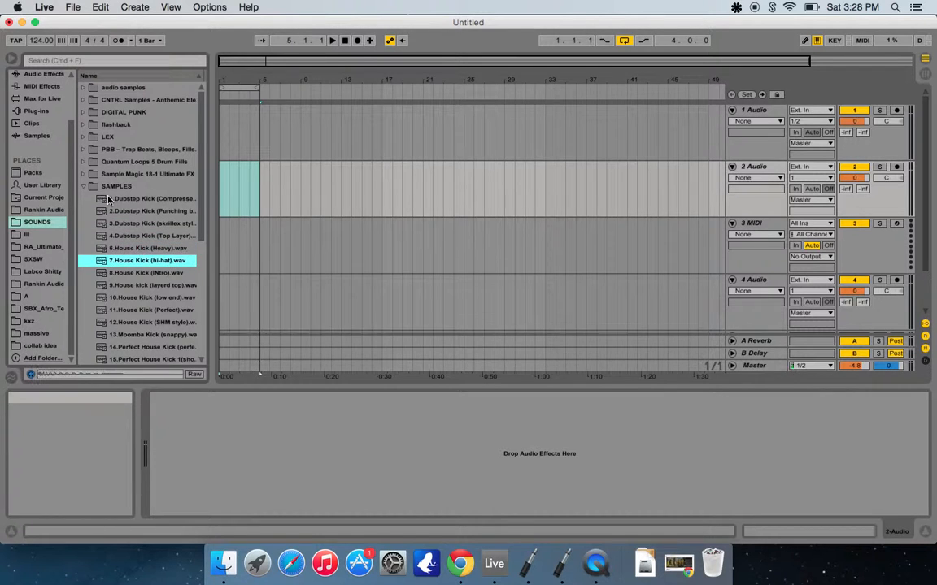
pyautogui.press('Down')
pyautogui.press('Down')
pyautogui.press('Down')
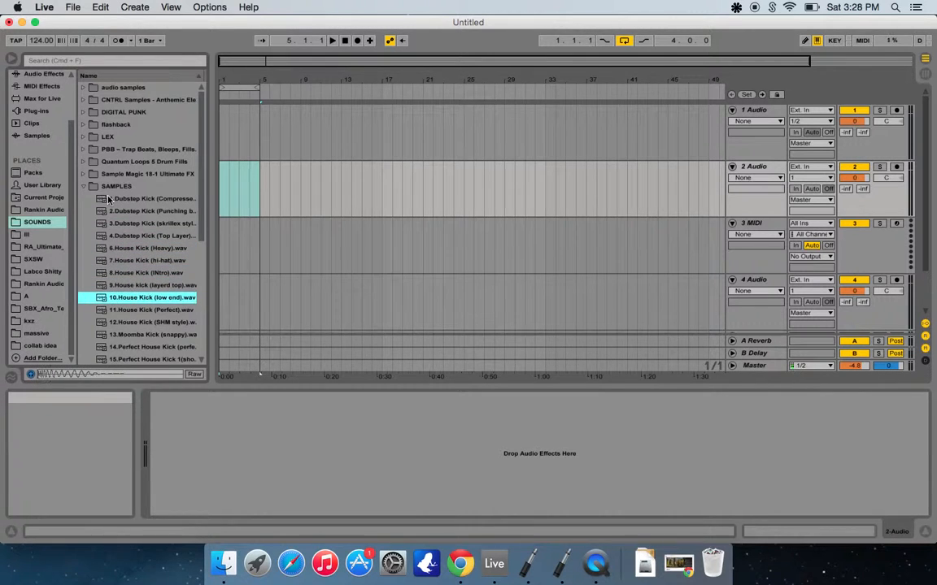
pyautogui.press('Up')
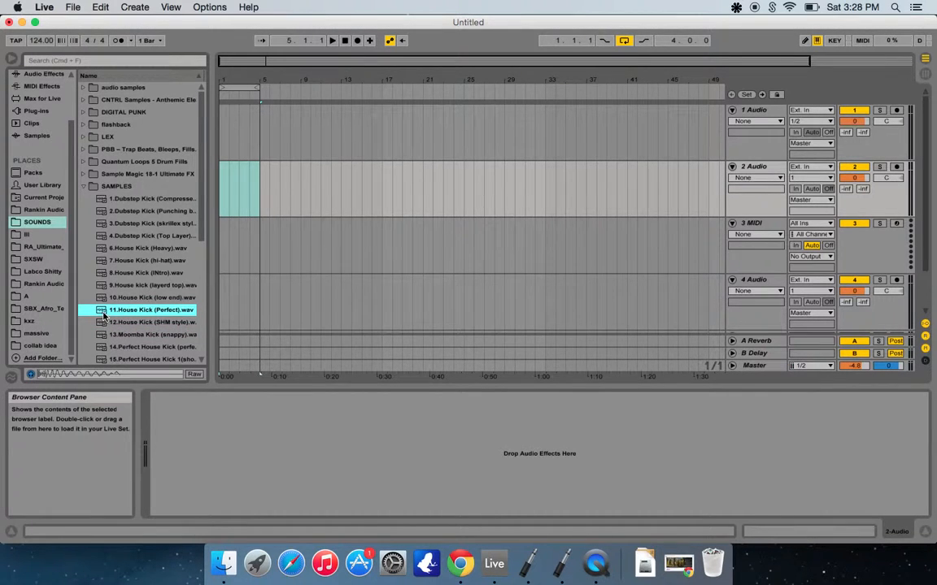
# Place 11.House Kick (Perfect).wav at the very start of the 1 Audio track and play it back
pyautogui.click(226, 152)
pyautogui.moveTo(225, 149); pyautogui.dragTo(220, 145)
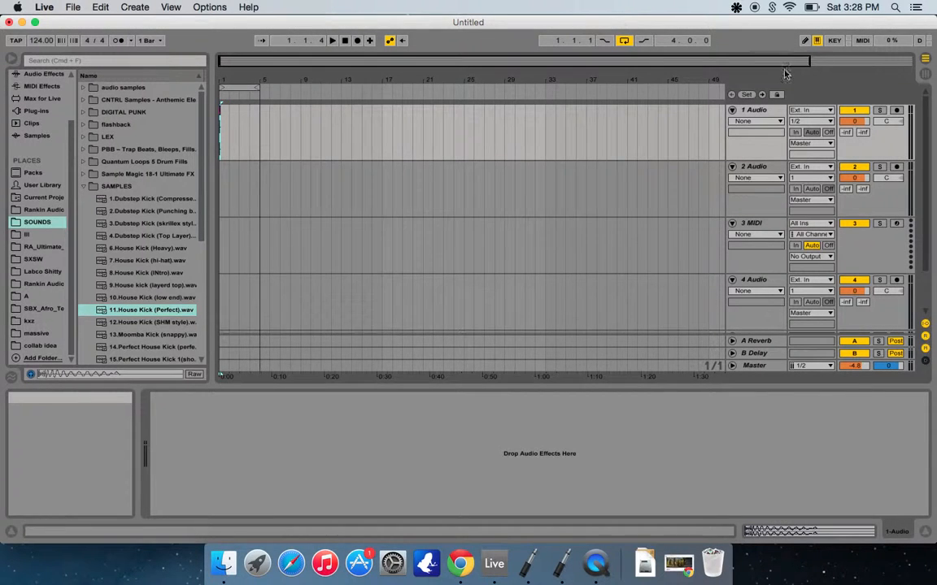
pyautogui.moveTo(809, 60); pyautogui.dragTo(256, 51)
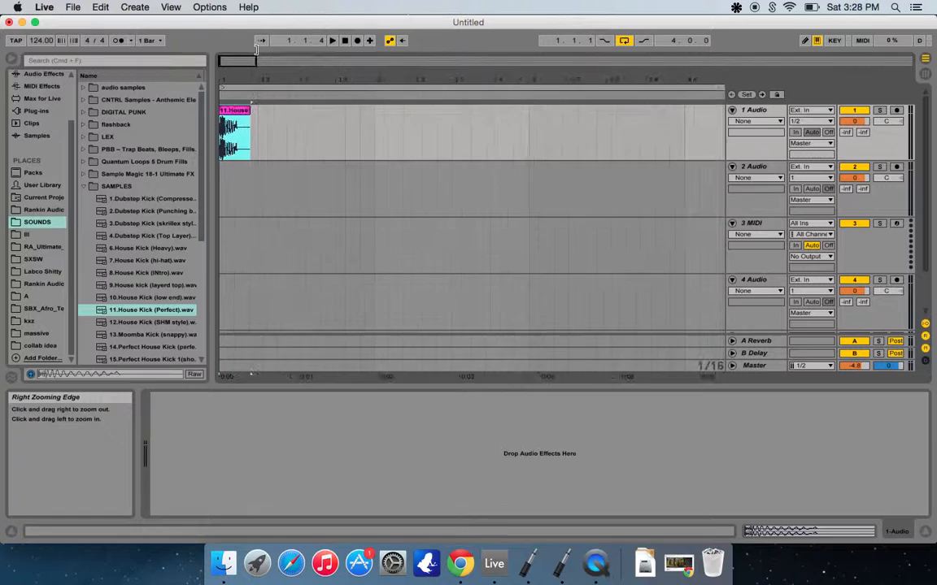
pyautogui.click(332, 40)
pyautogui.click(345, 41)
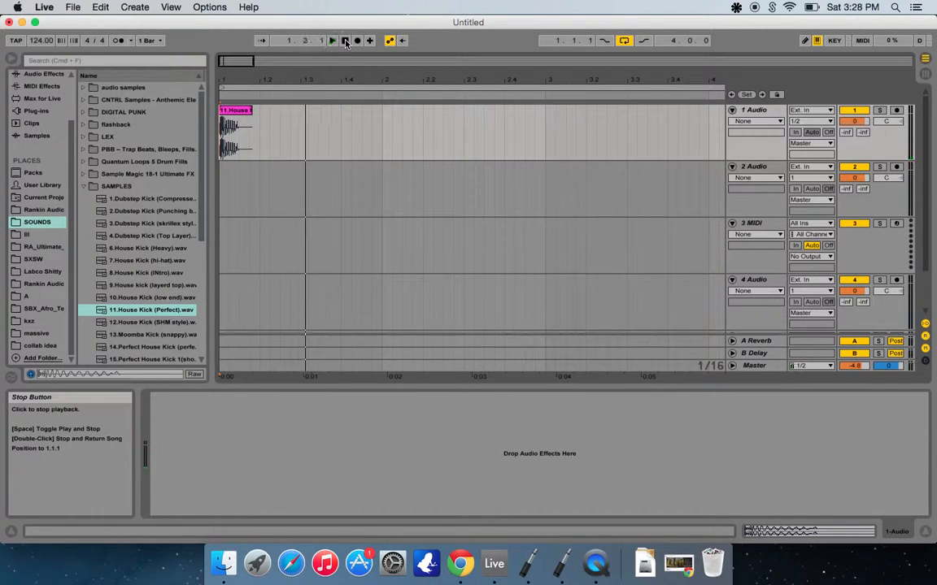
# Duplicate the first one-beat kick segment on the 1 Audio track twice, onto beats 1.2 and 1.3
pyautogui.moveTo(259, 151); pyautogui.dragTo(203, 148)
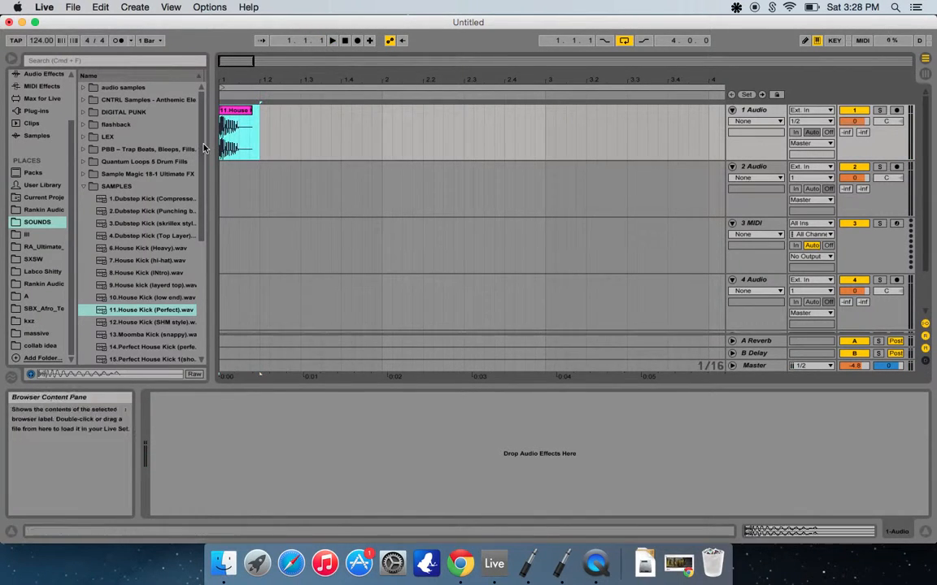
pyautogui.press('super+d')
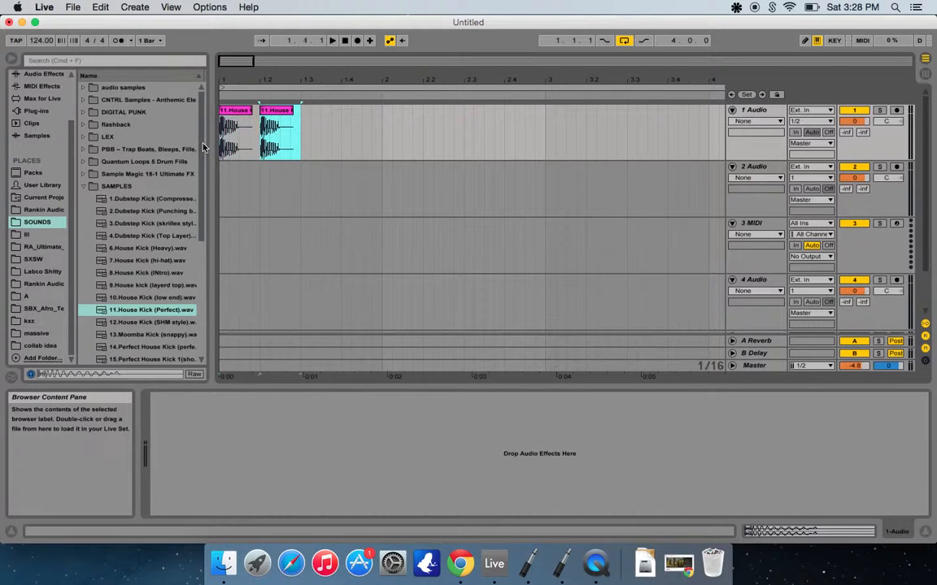
pyautogui.press('super+d')
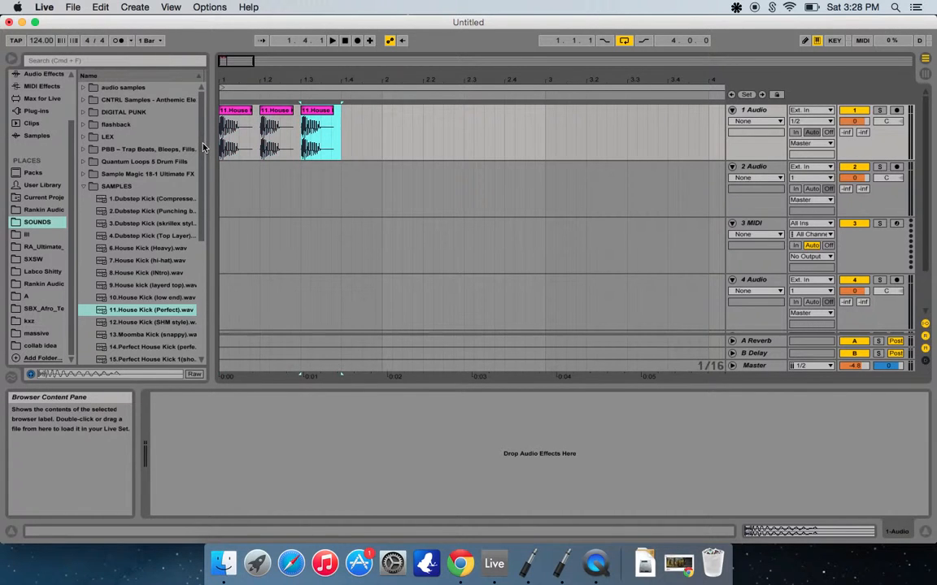
# Reselect exactly the first beat of the 1 Audio track and duplicate the kick on every beat until bars 1 and 2 are filled
pyautogui.click(249, 136)
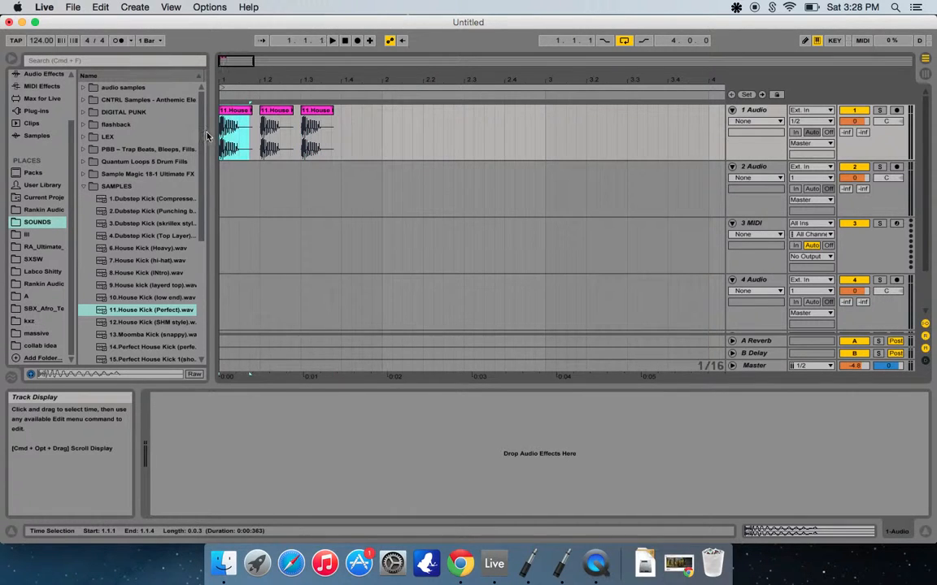
pyautogui.moveTo(261, 142); pyautogui.dragTo(218, 140)
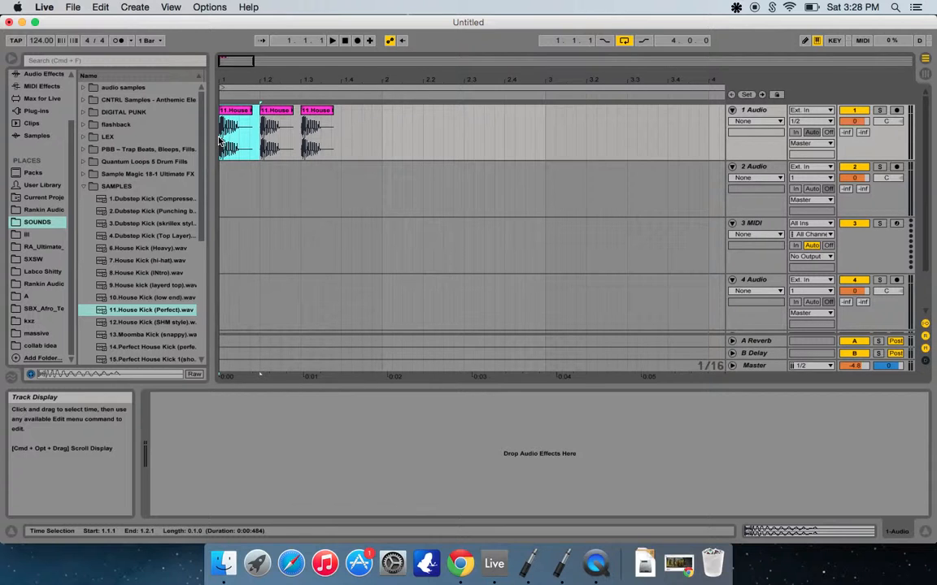
pyautogui.press('super+d')
pyautogui.press('super+d')
pyautogui.press('super+d')
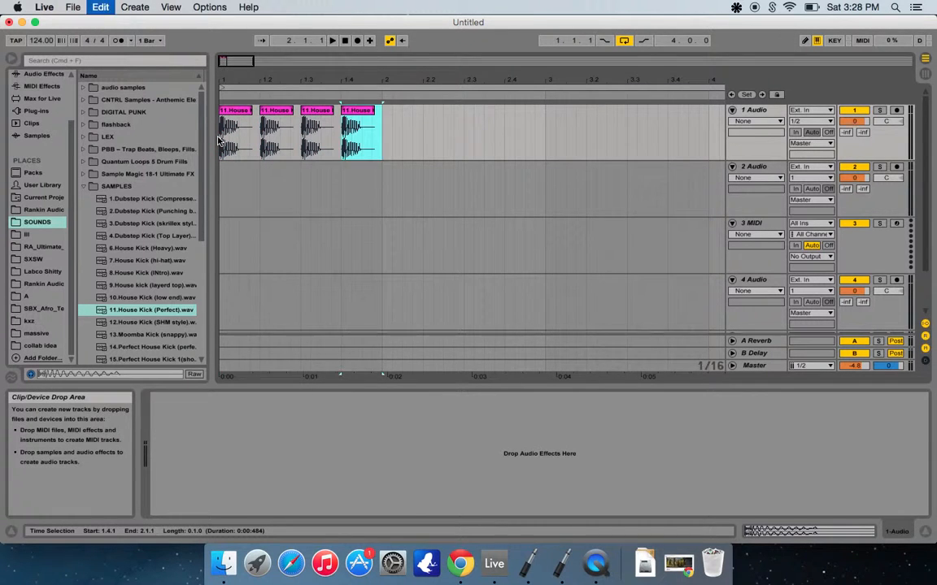
pyautogui.press('super+d')
pyautogui.press('super+d')
pyautogui.press('super+d')
pyautogui.press('super+d')
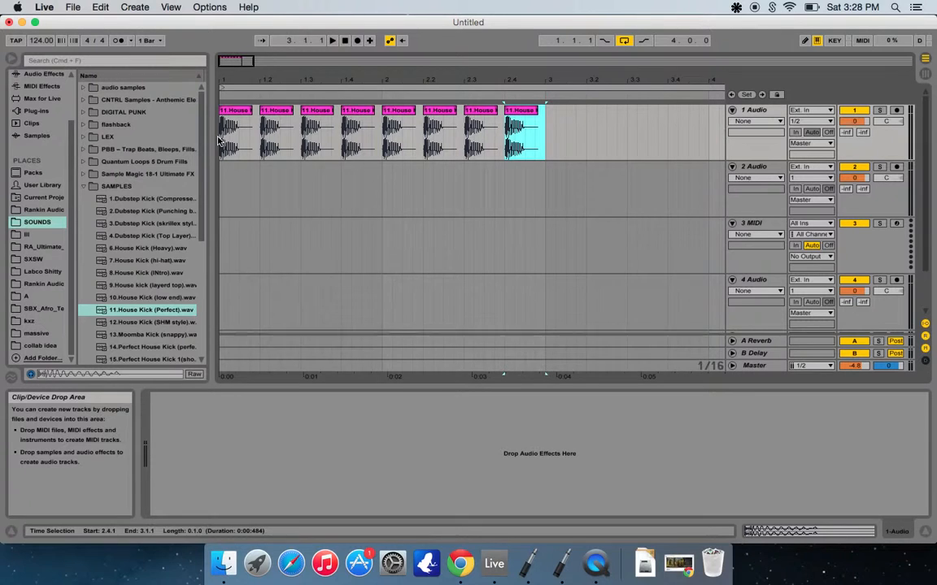
# Play the two-bar kick pattern from the start of the song and stop playback at its end
pyautogui.click(345, 41)
pyautogui.press('space')
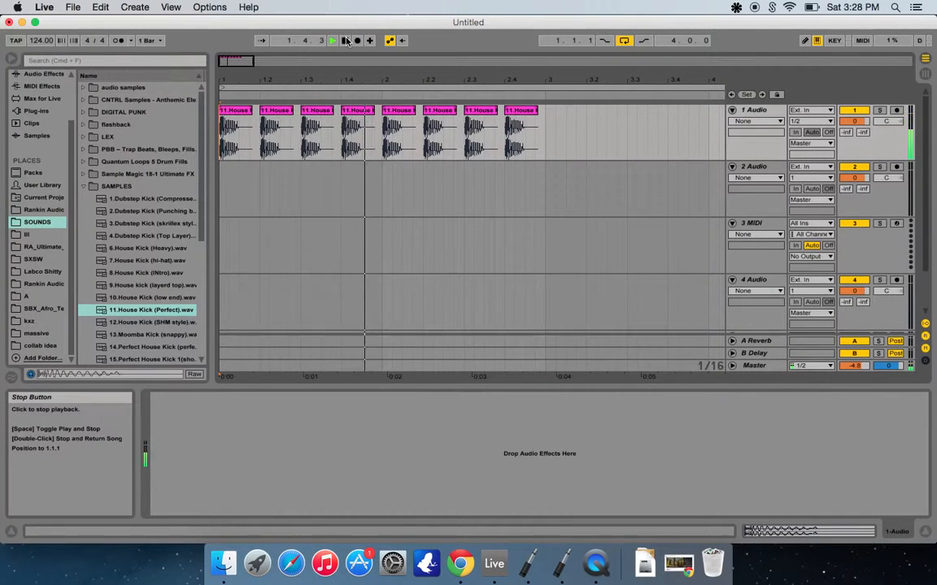
pyautogui.click(345, 41)
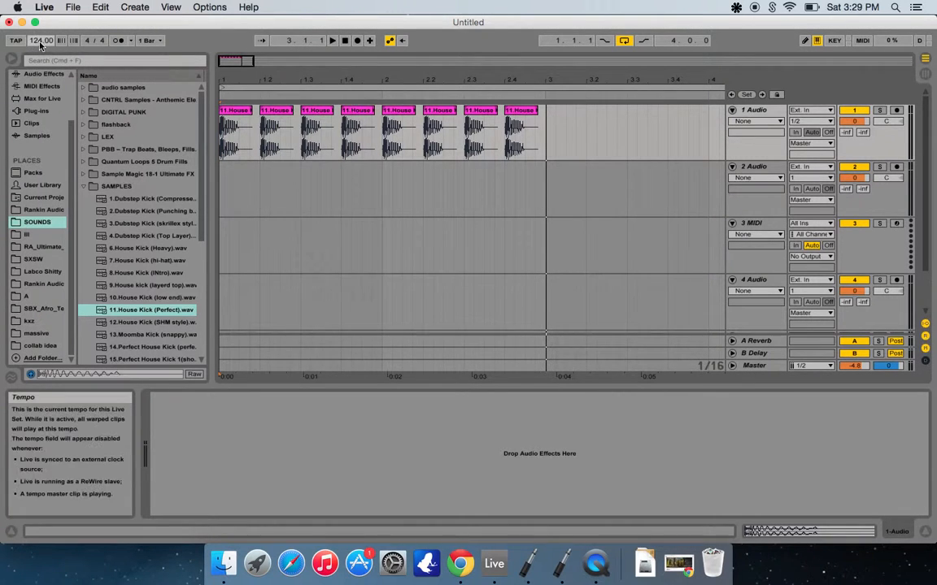
# Set the song tempo to 130 BPM and play the kick pattern from the start to hear it
pyautogui.write('130')
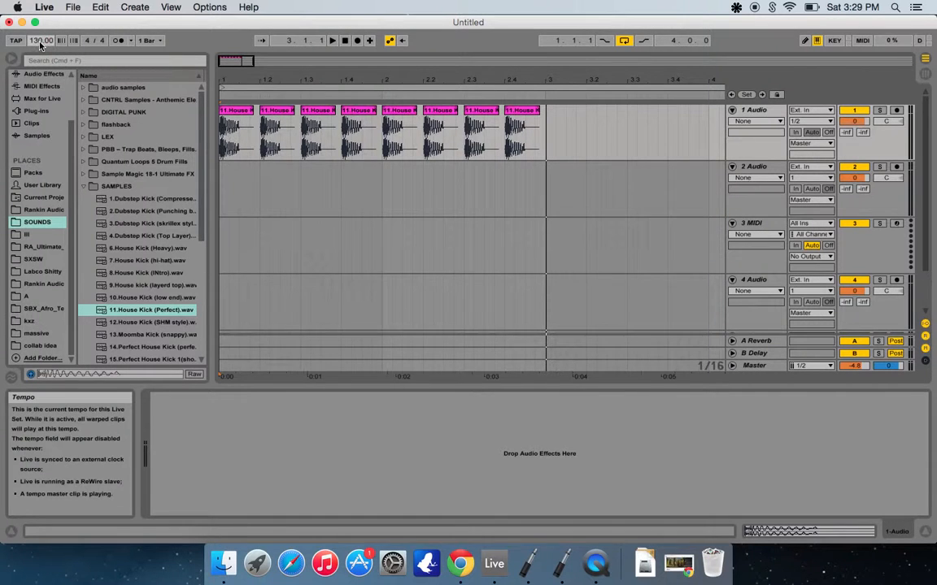
pyautogui.click(345, 41)
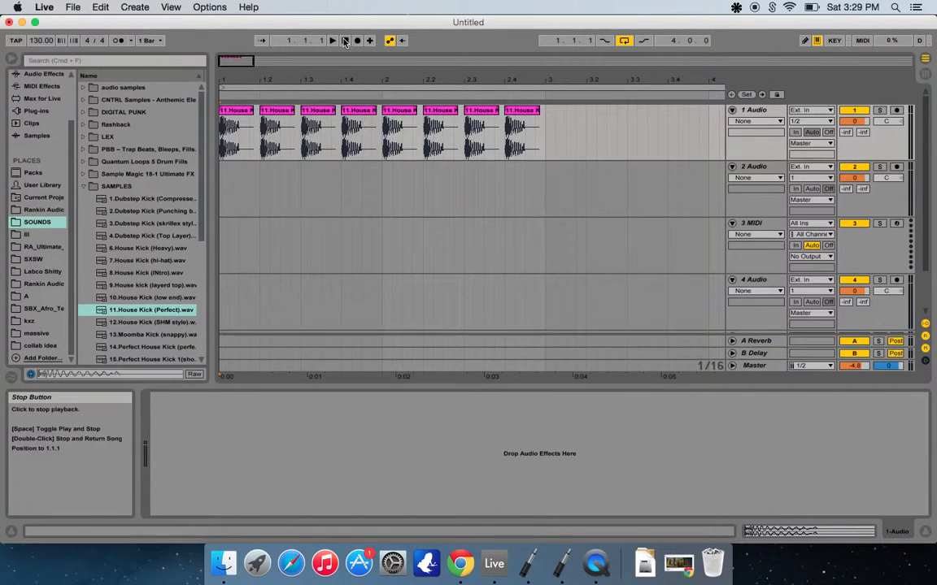
pyautogui.press('space')
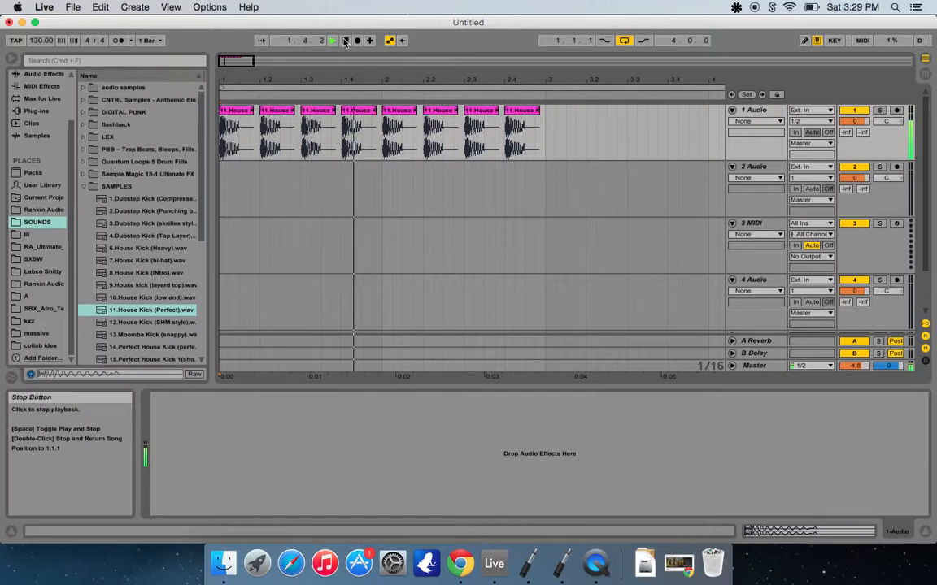
pyautogui.click(345, 40)
# Duplicate the whole two-bar kick pattern on the 1 Audio track so it also fills bars 3 and 4
pyautogui.moveTo(546, 139); pyautogui.dragTo(220, 125)
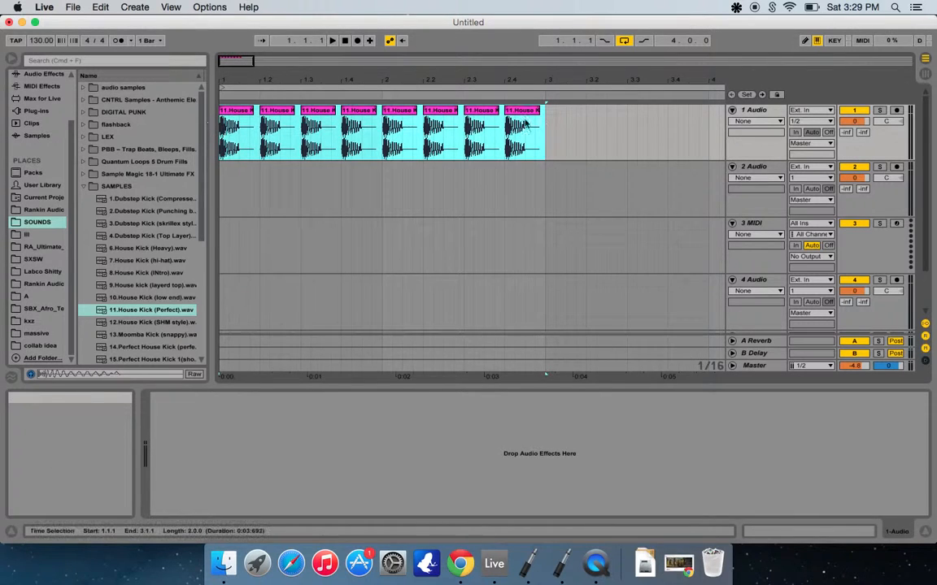
pyautogui.press('super+d')
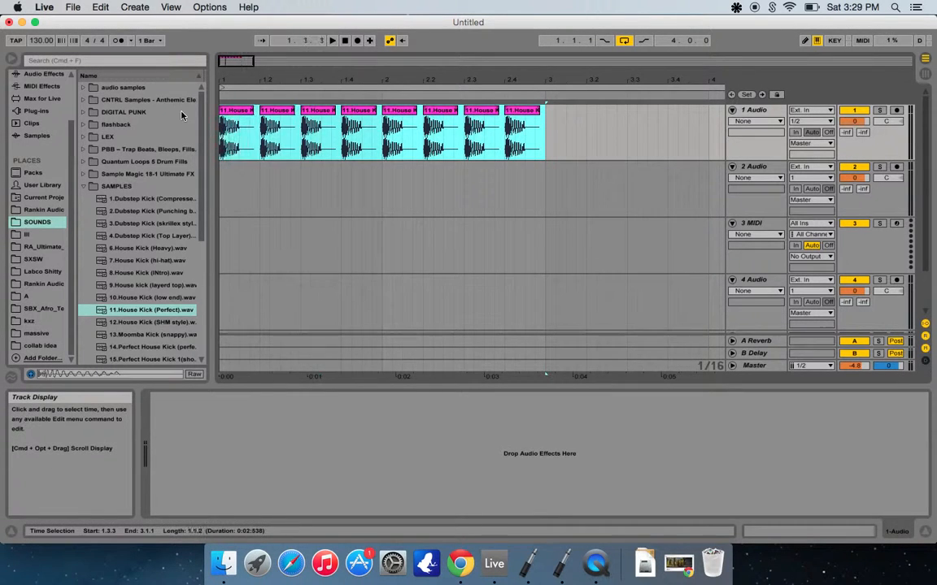
pyautogui.moveTo(247, 59); pyautogui.dragTo(272, 62)
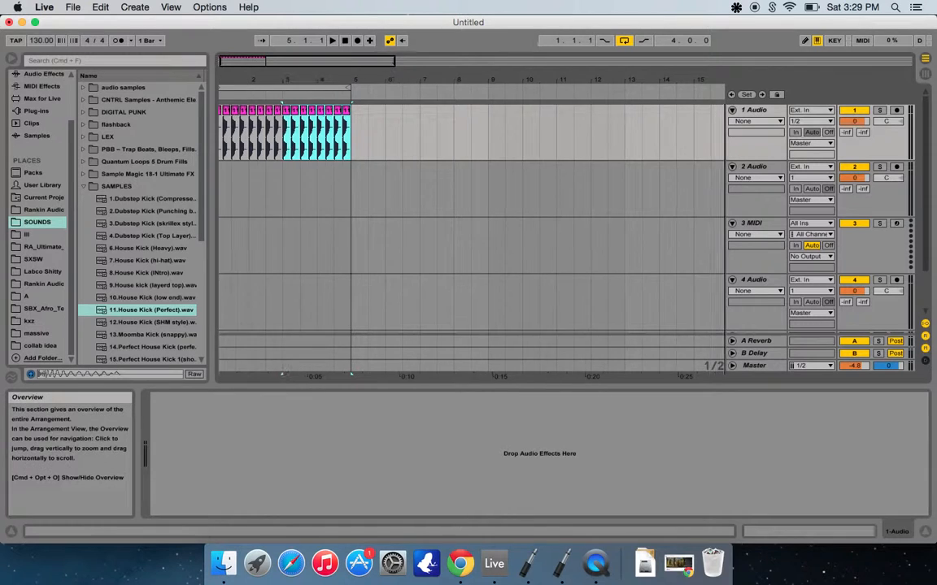
pyautogui.moveTo(357, 57); pyautogui.dragTo(260, 67)
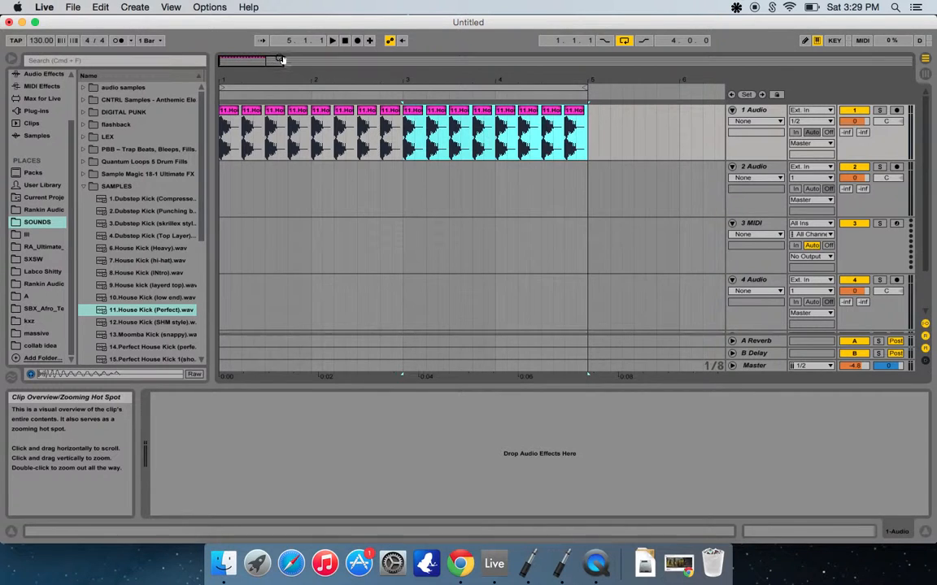
pyautogui.moveTo(257, 64); pyautogui.dragTo(252, 64)
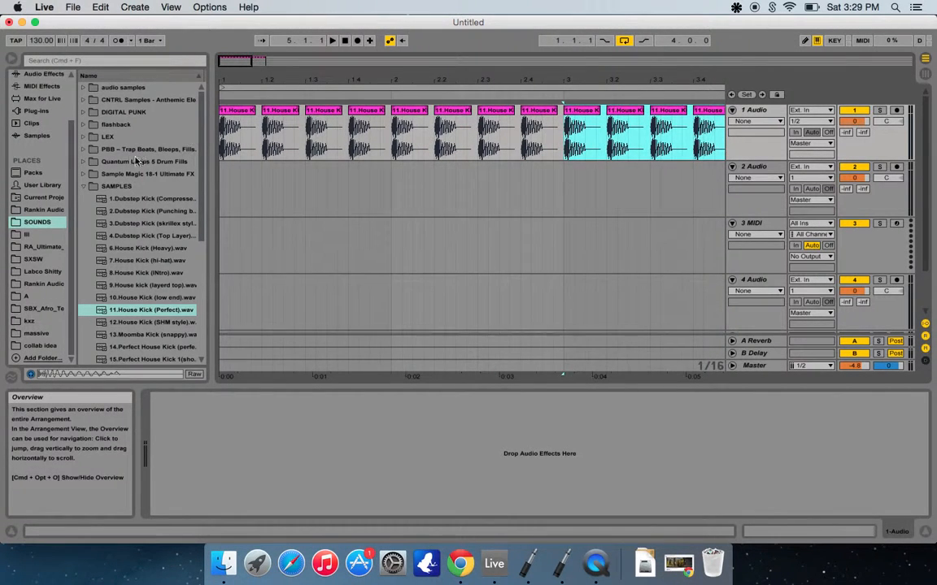
# Close the SAMPLES folder, open the Basses (35) folder of LEX's Lex Luger Kit and audition its samples down to Bass_Drop_02.wav
pyautogui.click(84, 187)
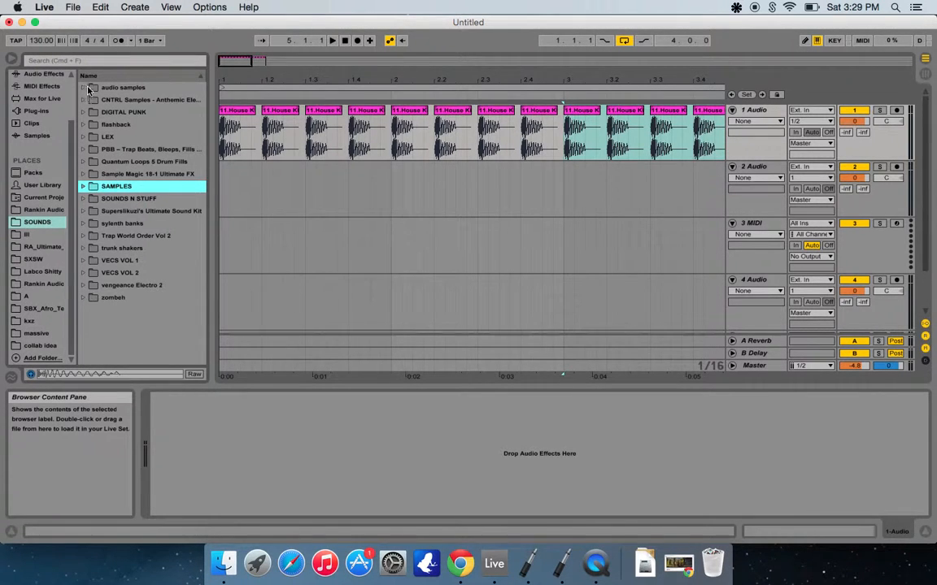
pyautogui.click(84, 137)
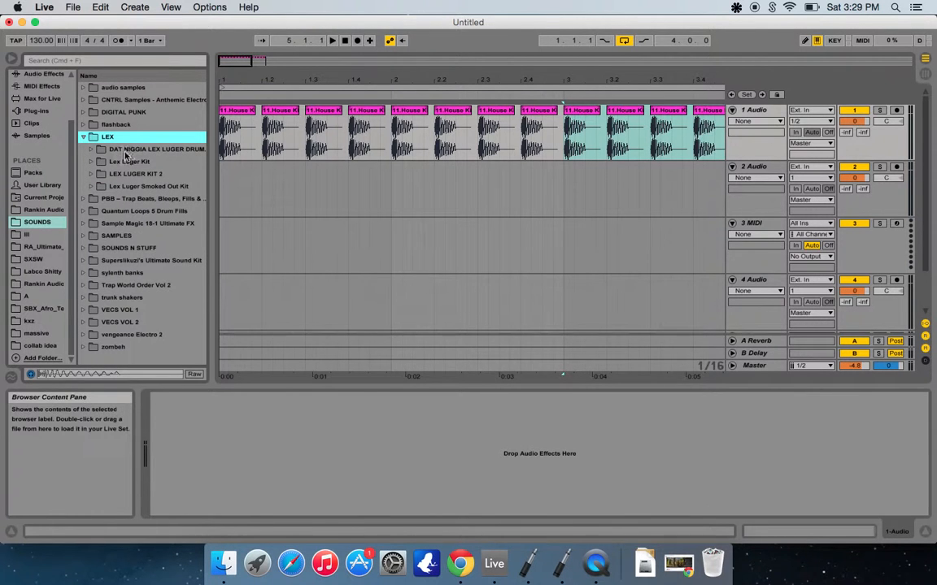
pyautogui.click(91, 162)
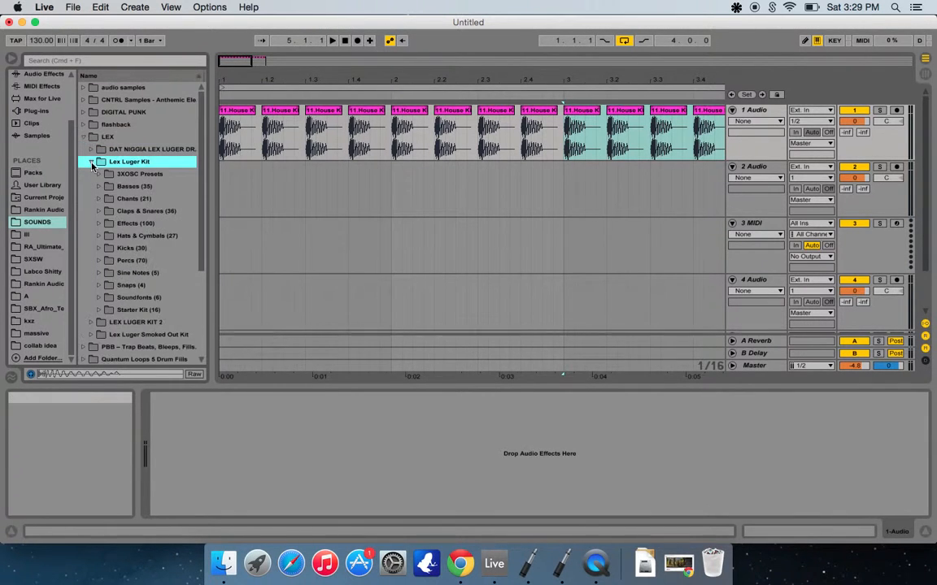
pyautogui.click(98, 187)
pyautogui.press('Down')
pyautogui.press('Down')
pyautogui.press('Down')
pyautogui.press('Down')
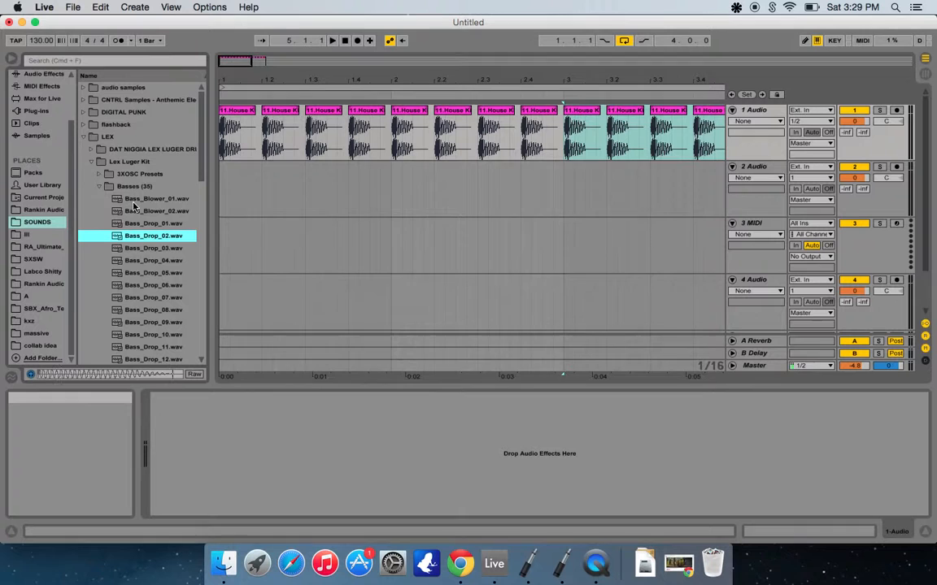
# Place Bass_Drop_02.wav at the start of the 2 Audio track and duplicate its first beat on every beat through bar 4
pyautogui.moveTo(117, 242); pyautogui.dragTo(241, 204)
pyautogui.click(261, 200)
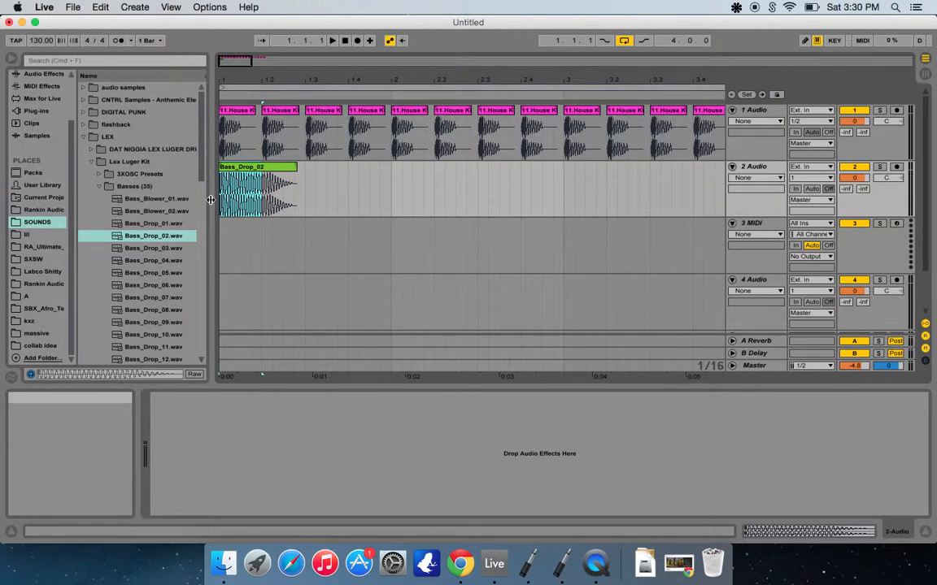
pyautogui.press('super+d')
pyautogui.press('super+d')
pyautogui.press('super+d')
pyautogui.press('super+d')
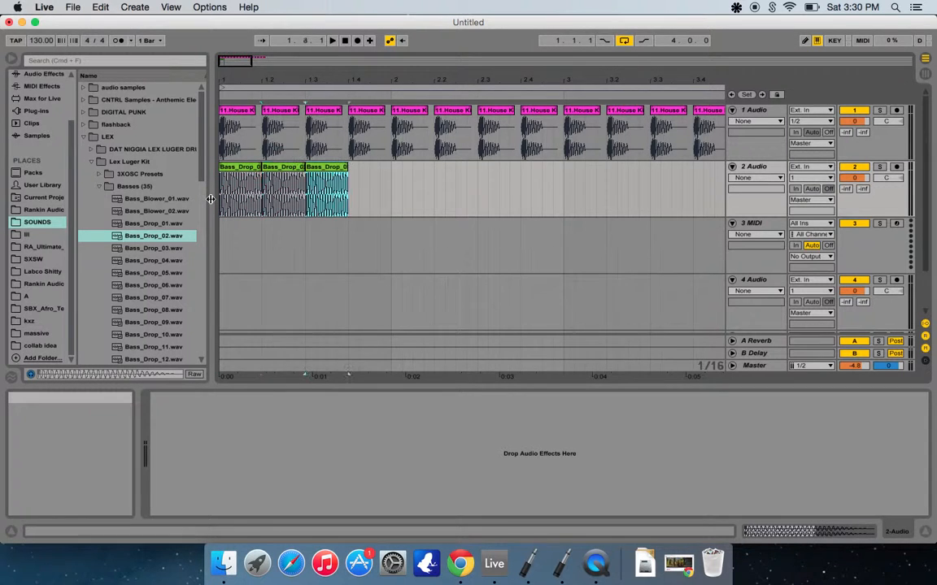
pyautogui.press('super+d')
pyautogui.press('super+d')
pyautogui.press('super+d')
pyautogui.press('super+d')
pyautogui.press('super+d')
pyautogui.press('super+d')
pyautogui.press('super+d')
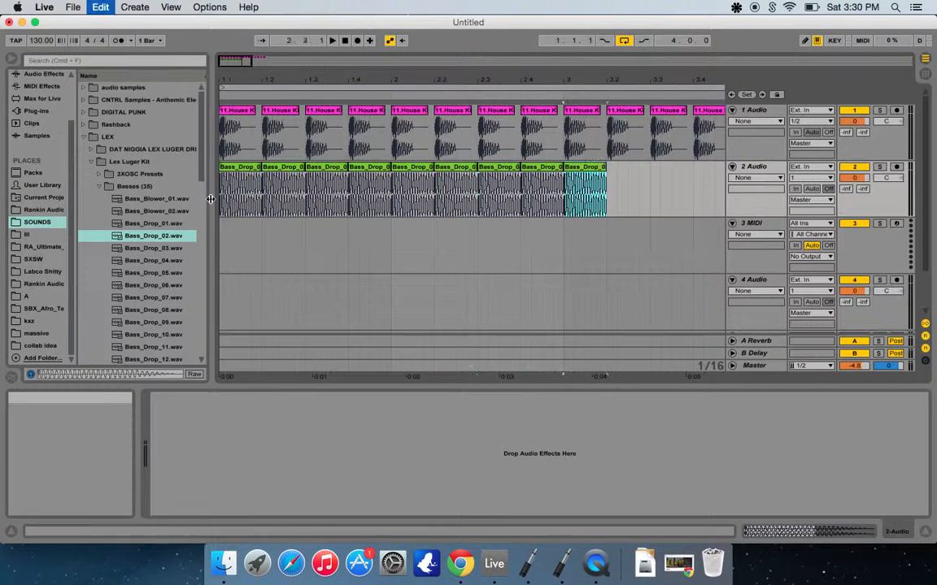
pyautogui.press('super+d')
pyautogui.press('super+d')
pyautogui.press('super+d')
pyautogui.press('super+d')
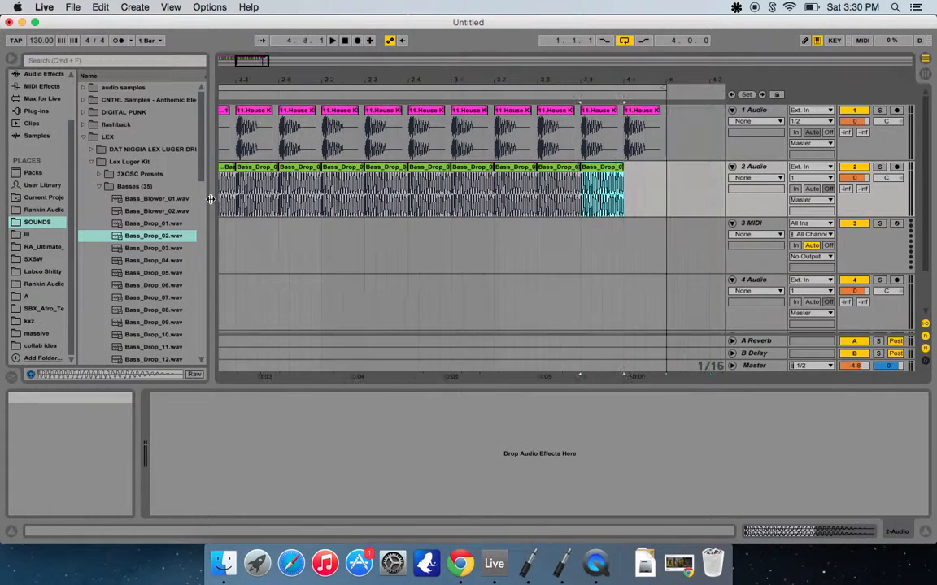
pyautogui.moveTo(258, 62); pyautogui.dragTo(257, 39)
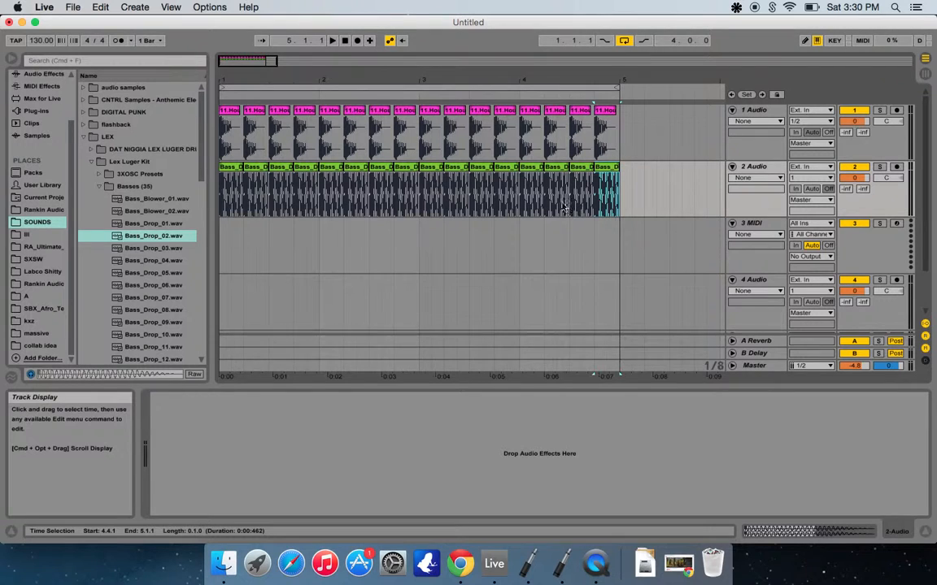
# Add a Compressor from the audio effects to the 2 Audio bass track
pyautogui.click(768, 170)
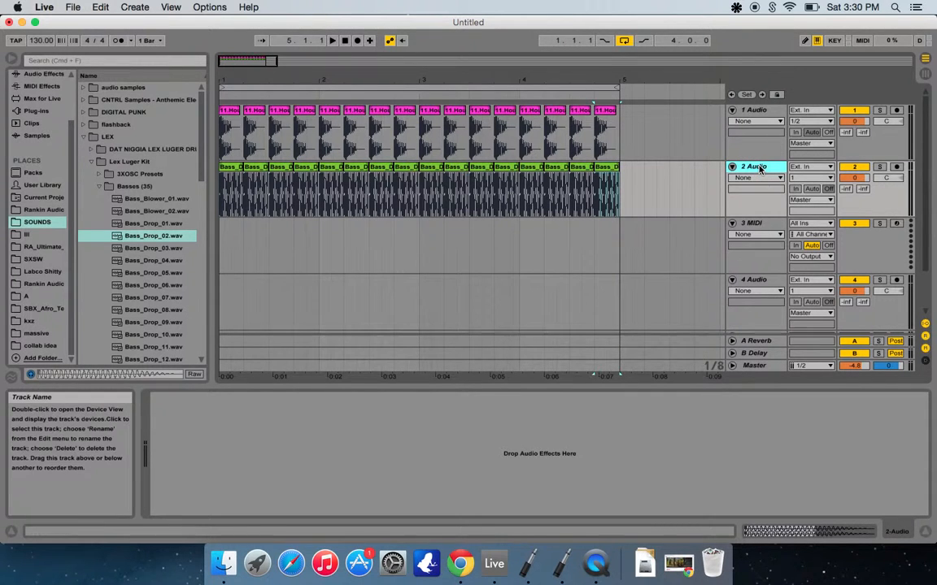
pyautogui.click(49, 87)
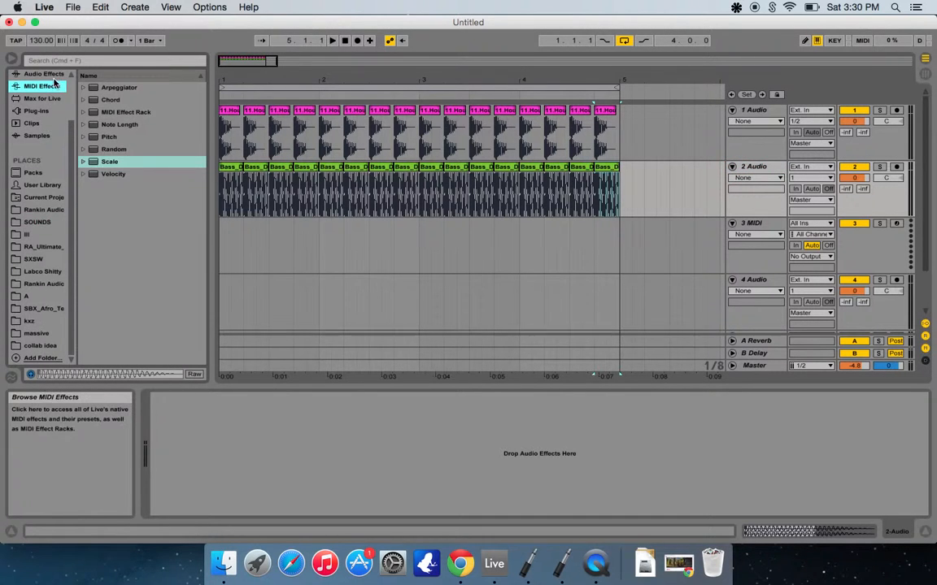
pyautogui.click(53, 76)
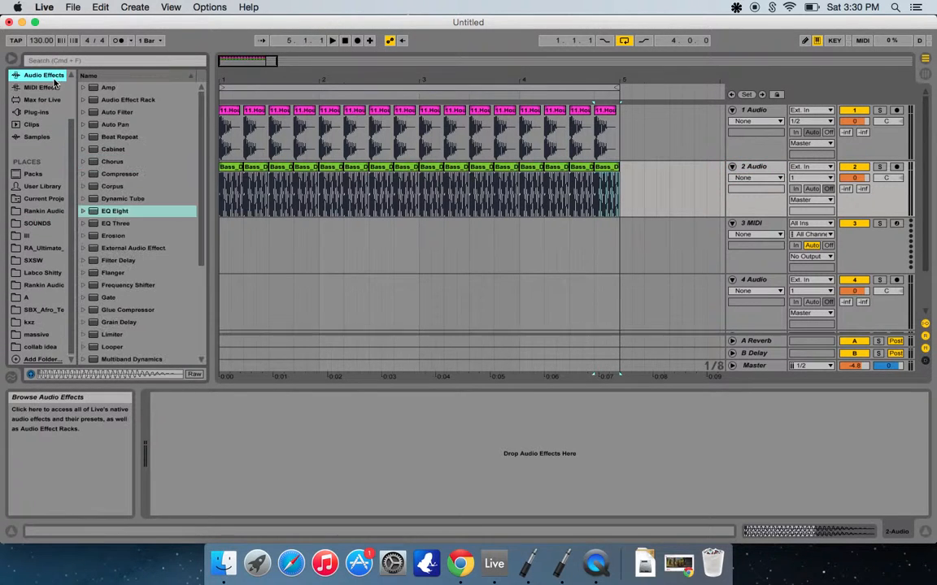
pyautogui.click(95, 175)
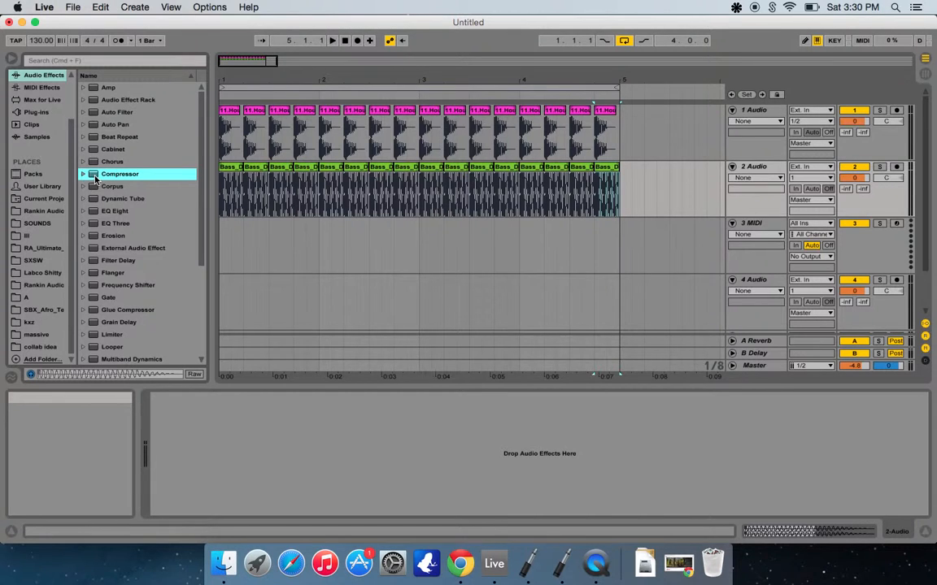
pyautogui.moveTo(95, 178); pyautogui.dragTo(229, 438)
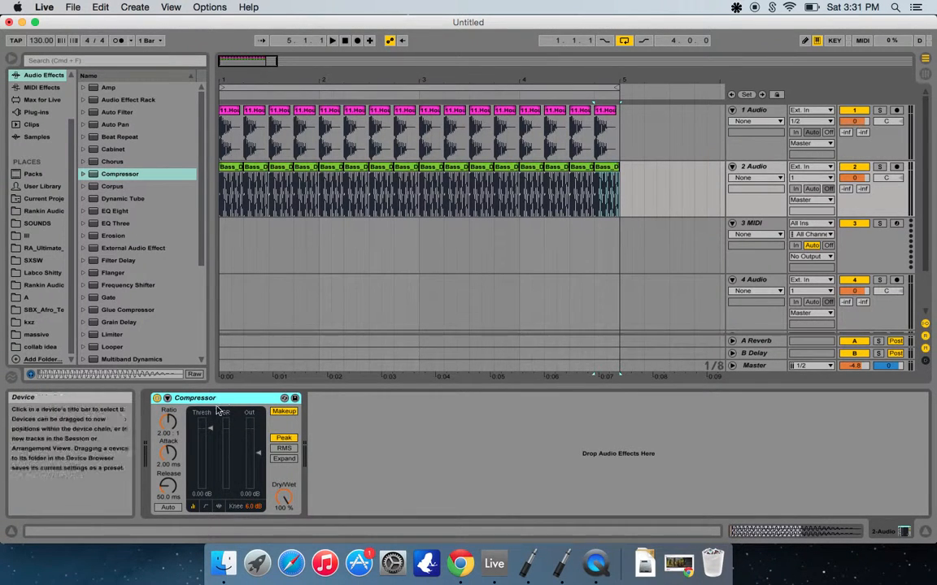
# Unfold the Compressor's sidechain settings, enable Sidechain and set its audio source to 1-Audio
pyautogui.click(167, 399)
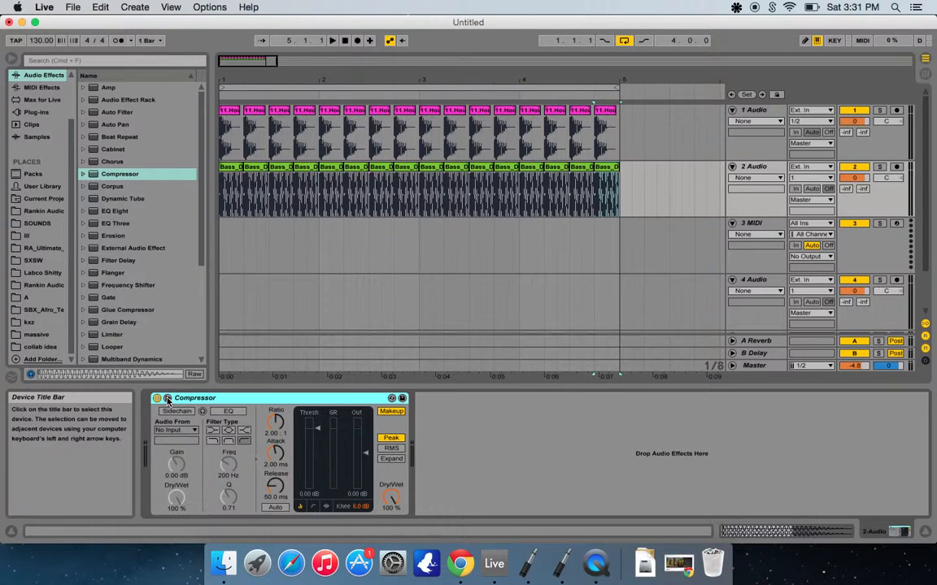
pyautogui.click(174, 412)
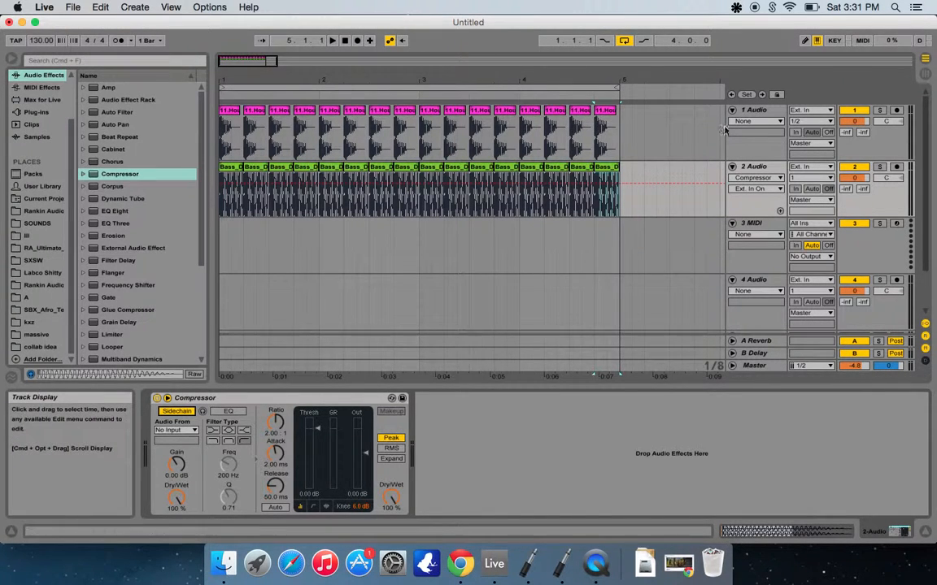
pyautogui.click(194, 431)
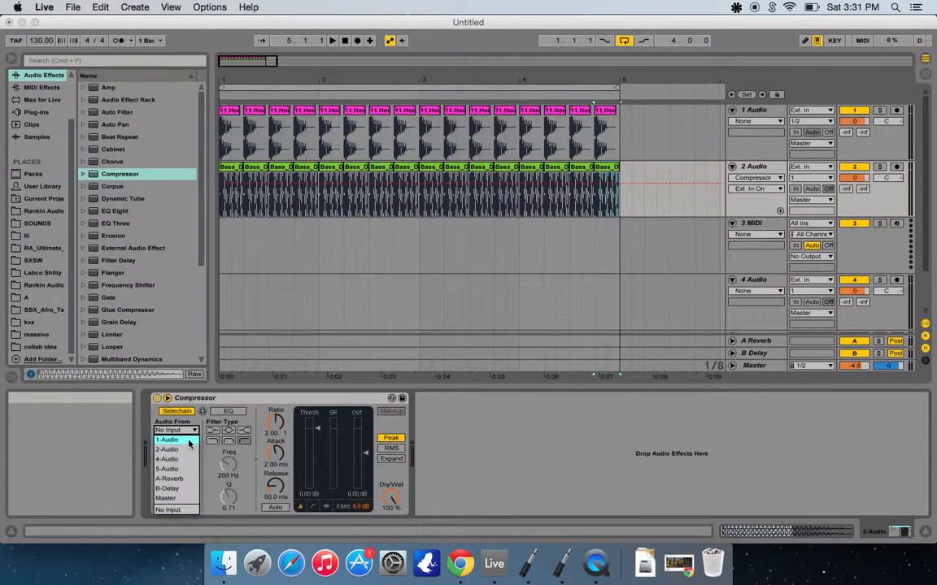
pyautogui.click(188, 440)
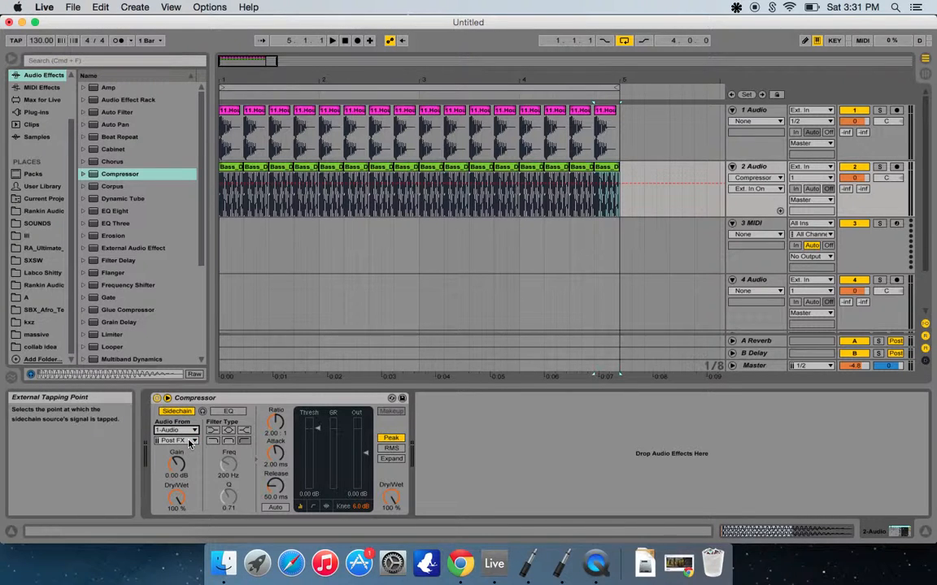
# Lower the bass Compressor's threshold to -24.0 dB and play the loop to hear the sidechain effect
pyautogui.moveTo(309, 464); pyautogui.dragTo(309, 502)
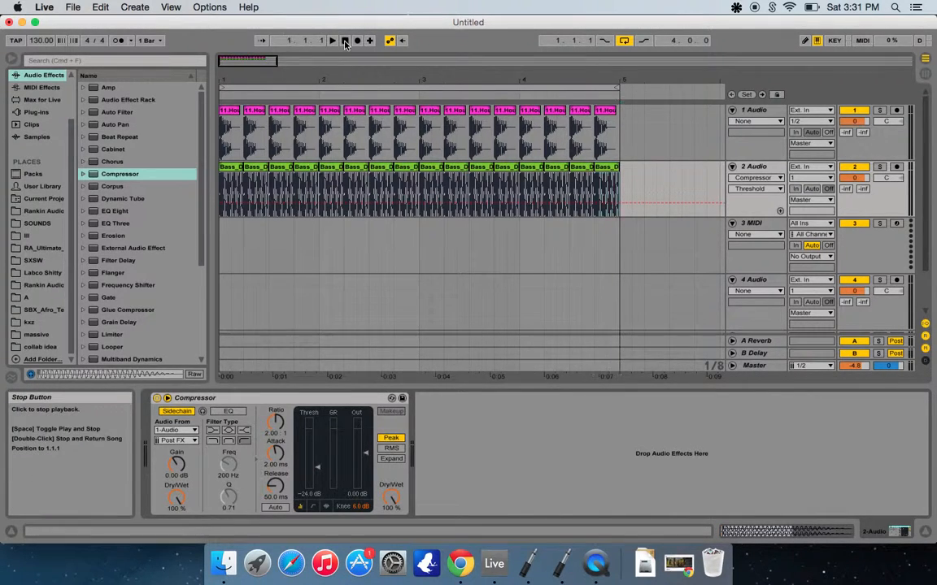
pyautogui.press('space')
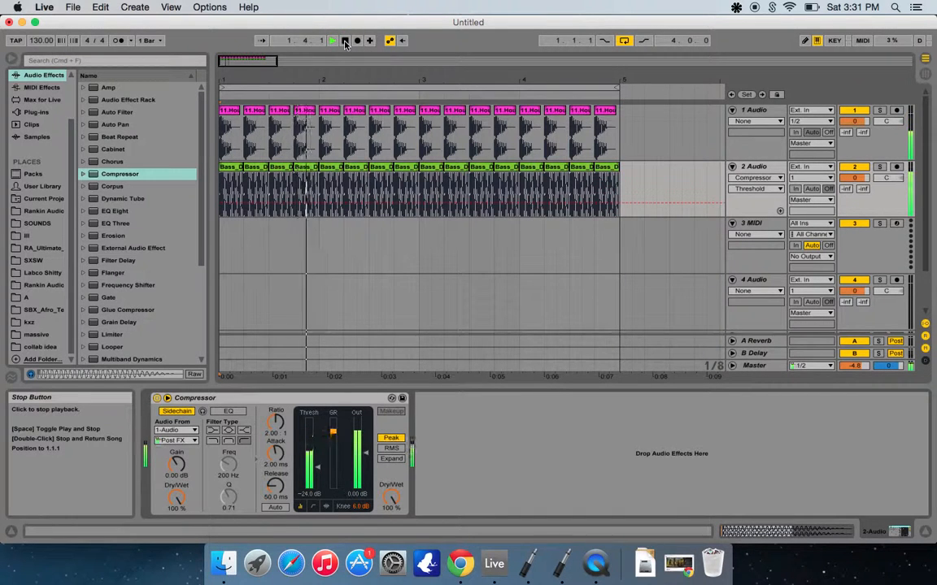
pyautogui.press('XF86AudioRaiseVolume')
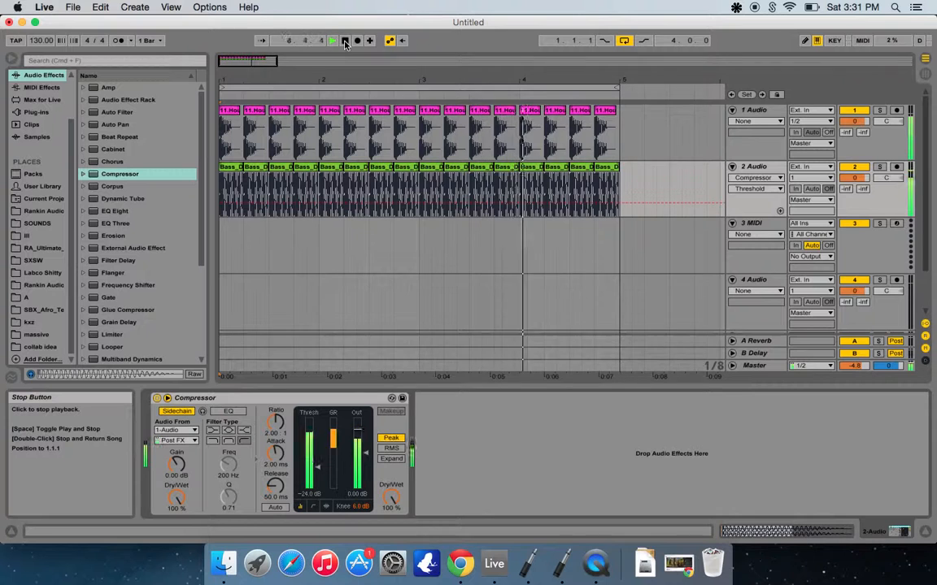
pyautogui.click(345, 41)
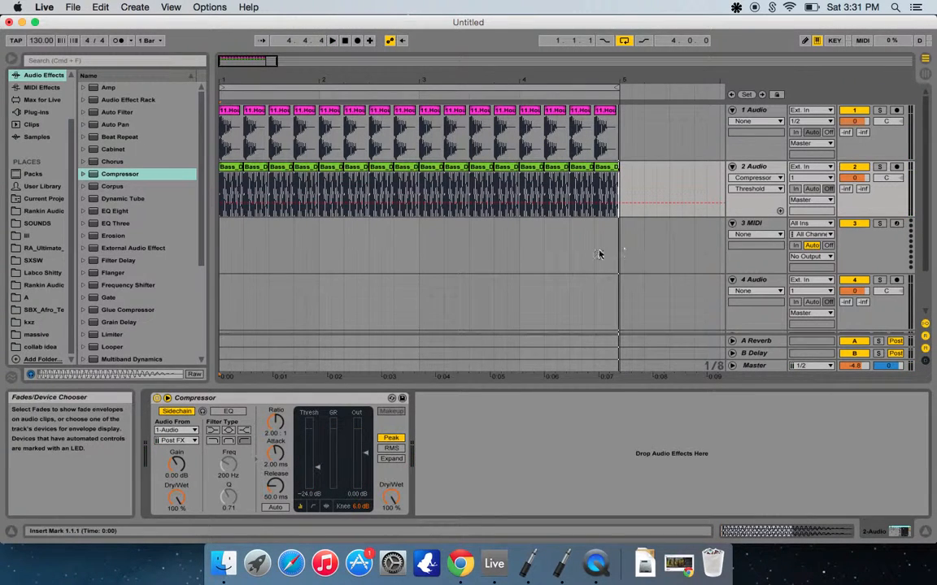
# Bypass the Compressor, play the loop to compare the unprocessed bass, and switch the Compressor back on
pyautogui.click(157, 399)
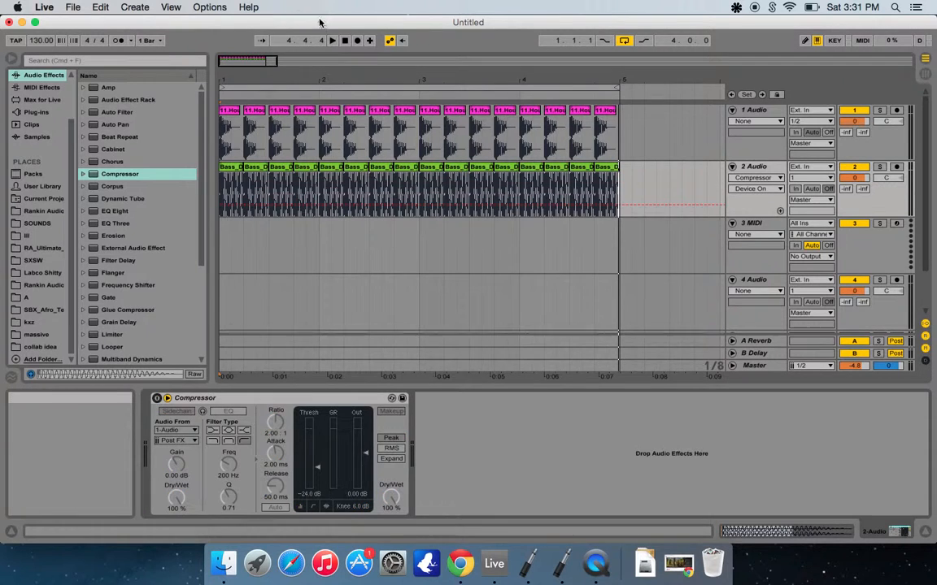
pyautogui.click(346, 41)
pyautogui.click(333, 41)
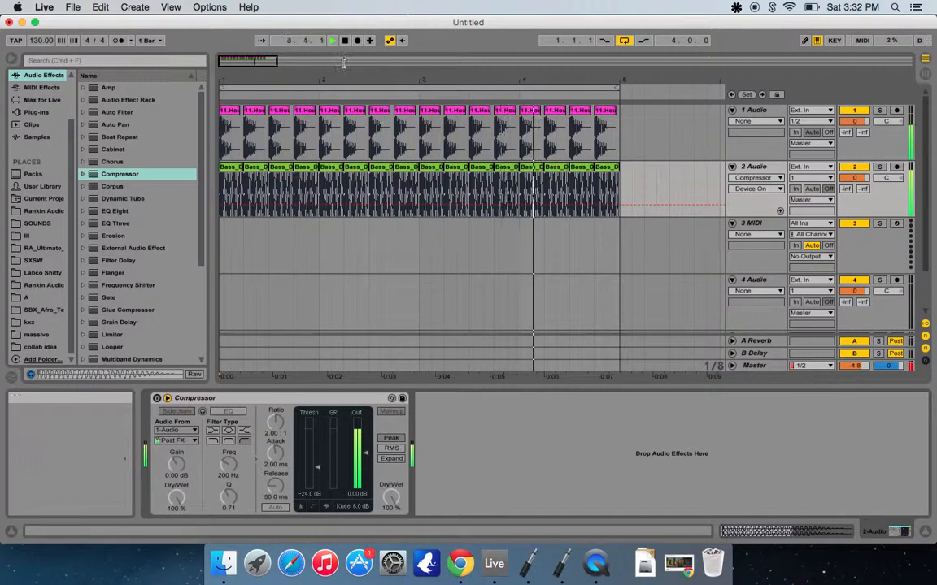
pyautogui.click(345, 41)
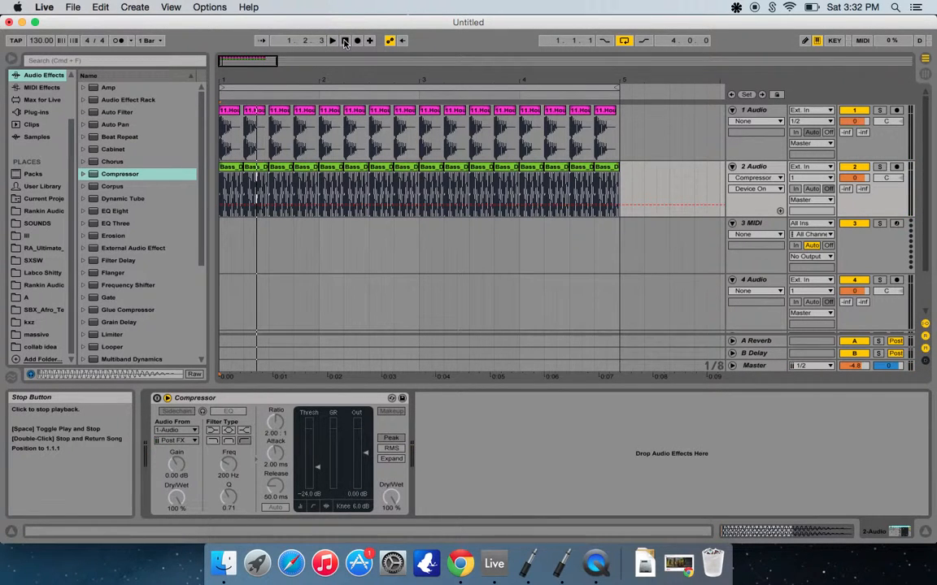
pyautogui.click(157, 398)
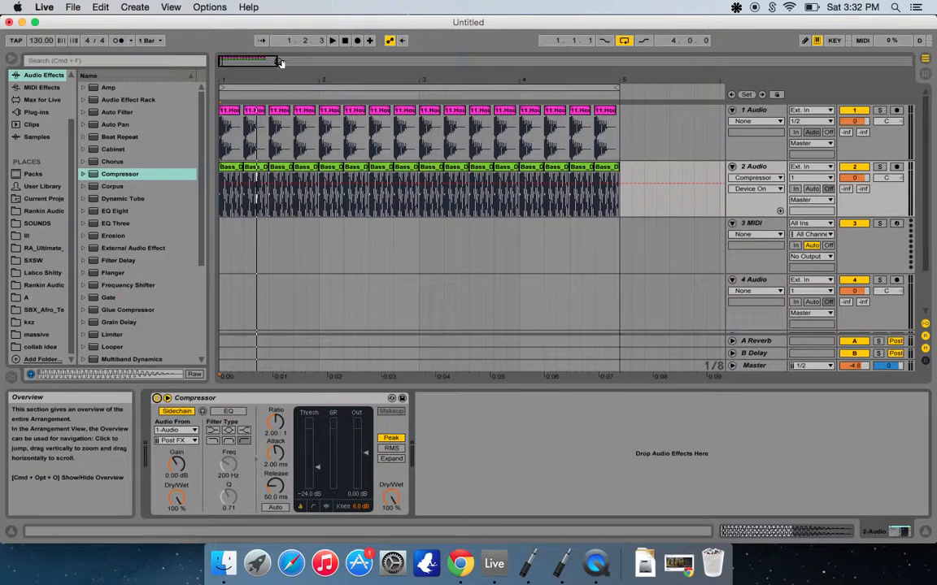
# Select the first four bars of both the kick and bass tracks and duplicate them into bars 5 to 8
pyautogui.moveTo(279, 63); pyautogui.dragTo(293, 48)
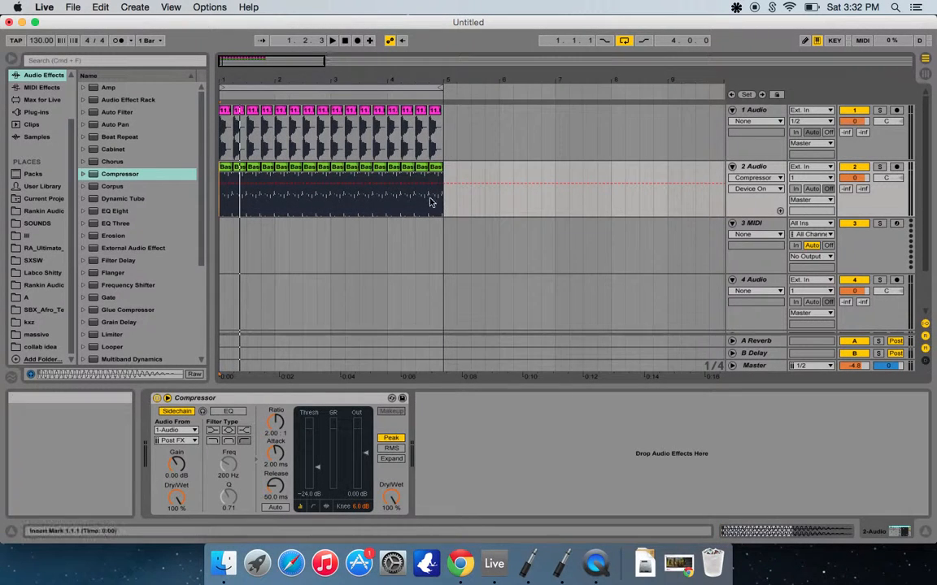
pyautogui.moveTo(446, 205); pyautogui.dragTo(189, 126)
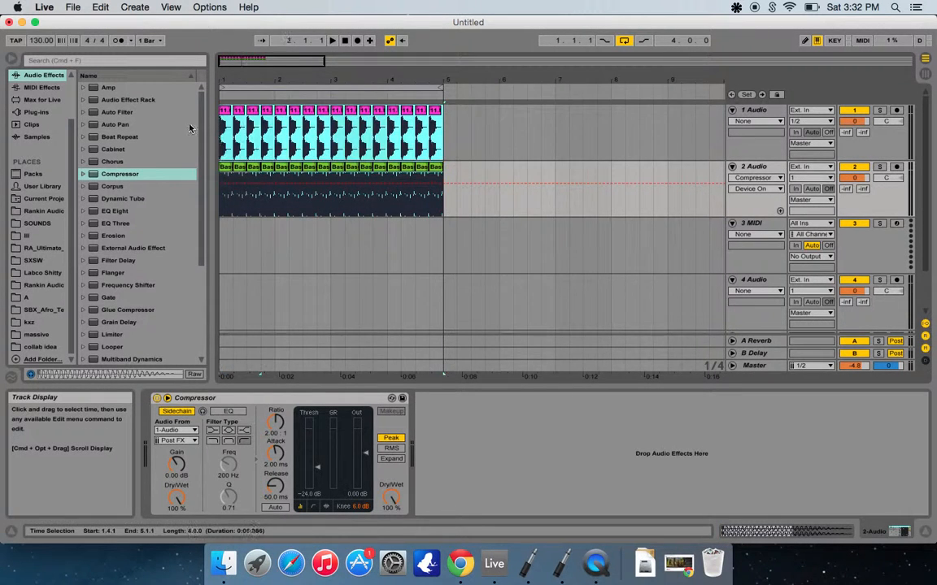
pyautogui.press('super+d')
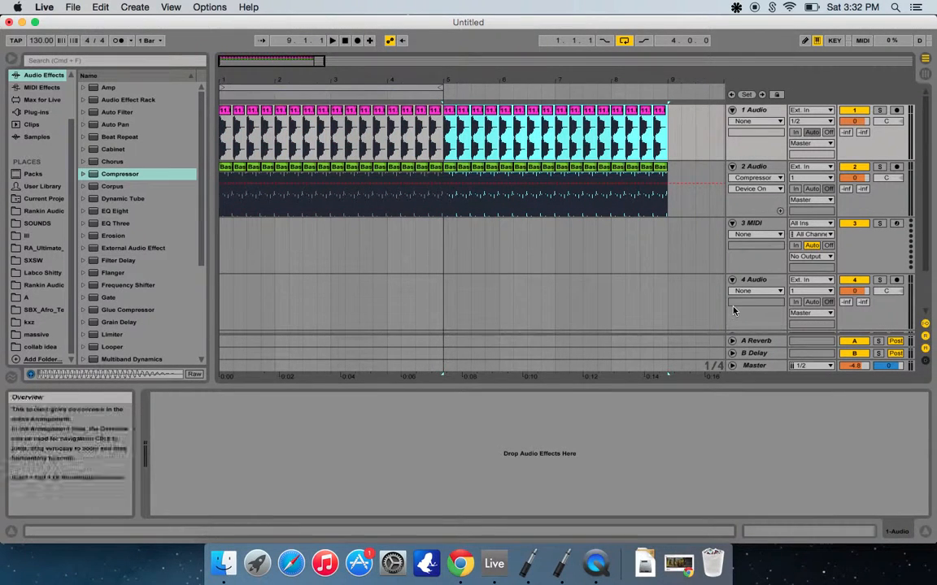
# Insert a new audio track below 2 Audio and place the insert marker at bar 5 on it
pyautogui.scroll(-3, 732, 311)
pyautogui.scroll(3, 732, 311)
pyautogui.scroll(-3, 733, 310)
pyautogui.scroll(3, 733, 311)
pyautogui.click(758, 167)
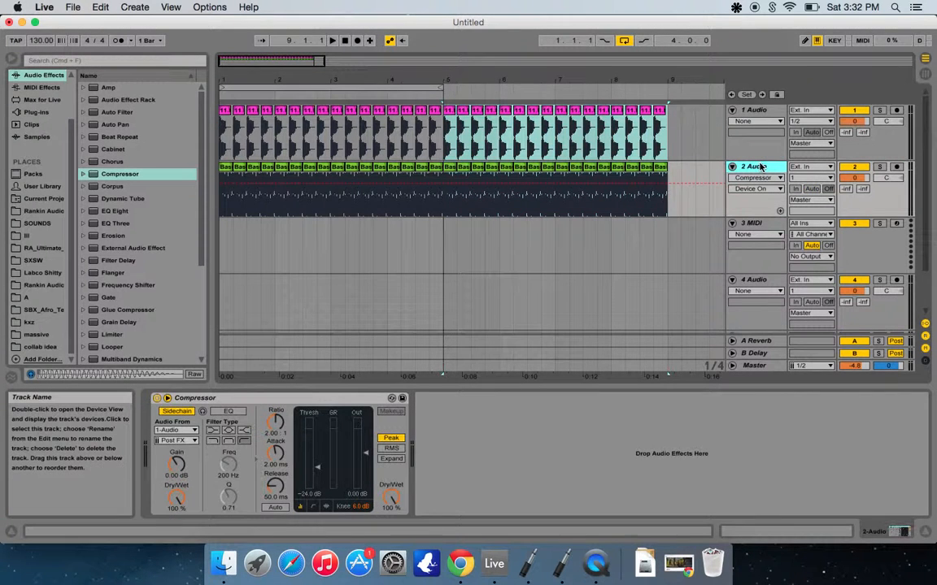
pyautogui.press('super+t')
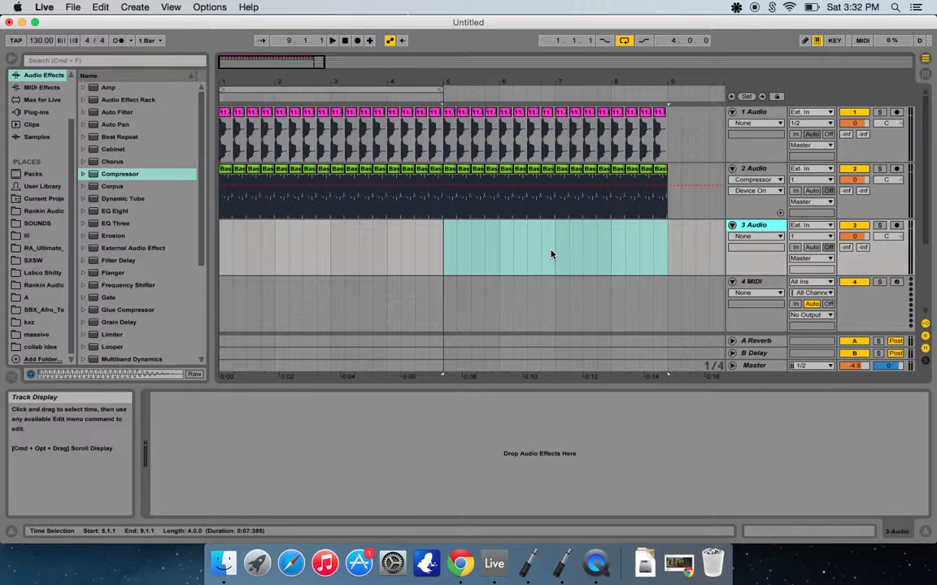
pyautogui.click(482, 251)
pyautogui.click(443, 254)
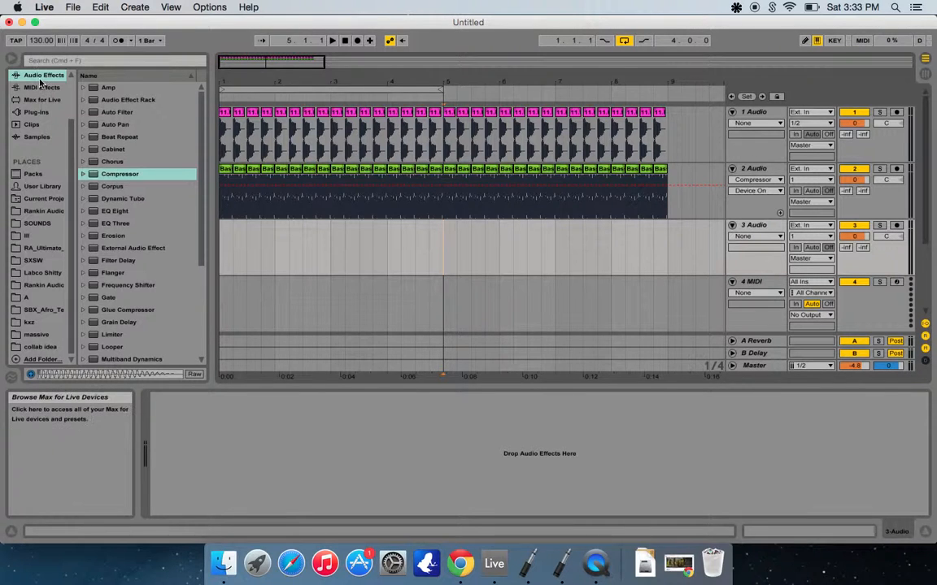
# Load Simpler from the Instruments category onto a new track
pyautogui.scroll(3, 43, 130)
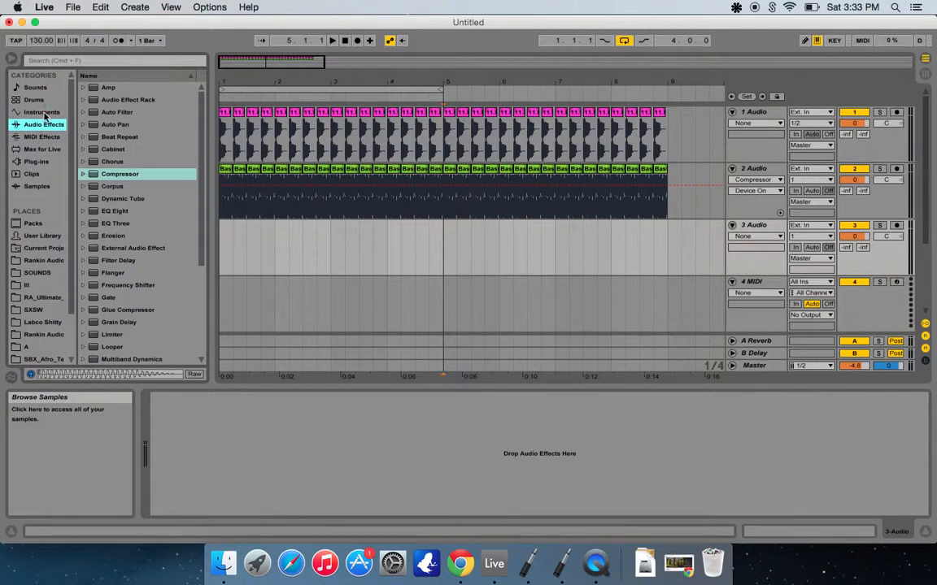
pyautogui.click(45, 114)
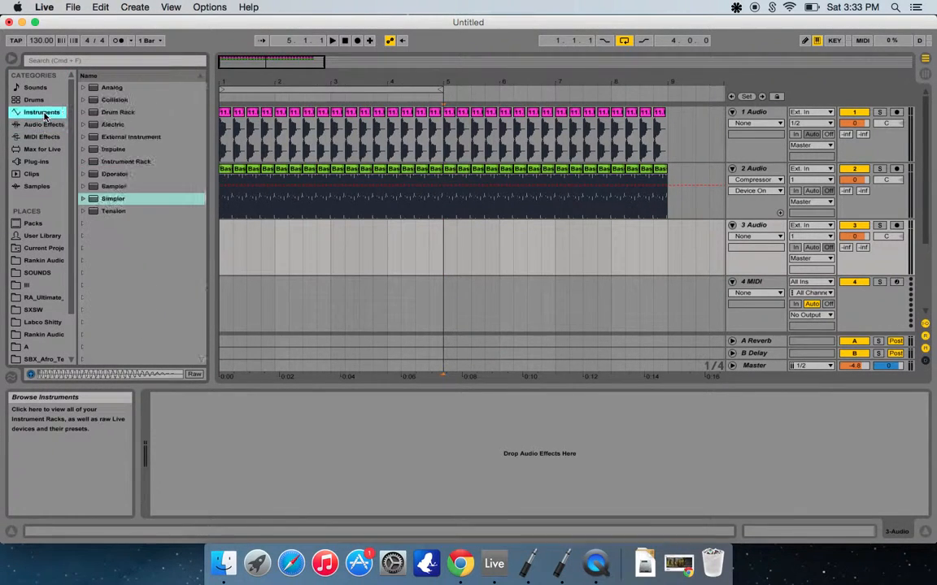
pyautogui.moveTo(95, 202); pyautogui.dragTo(313, 476)
pyautogui.click(92, 200)
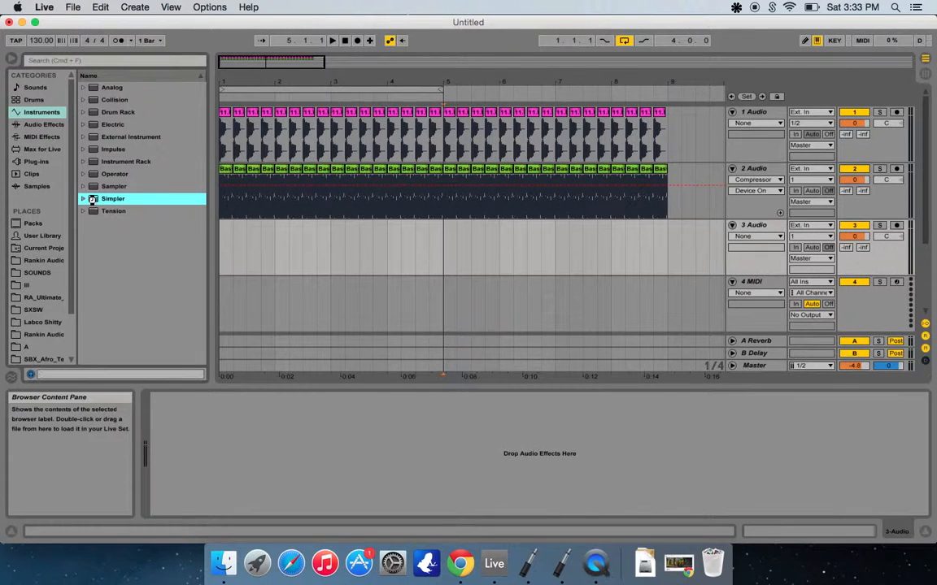
pyautogui.doubleClick(93, 200)
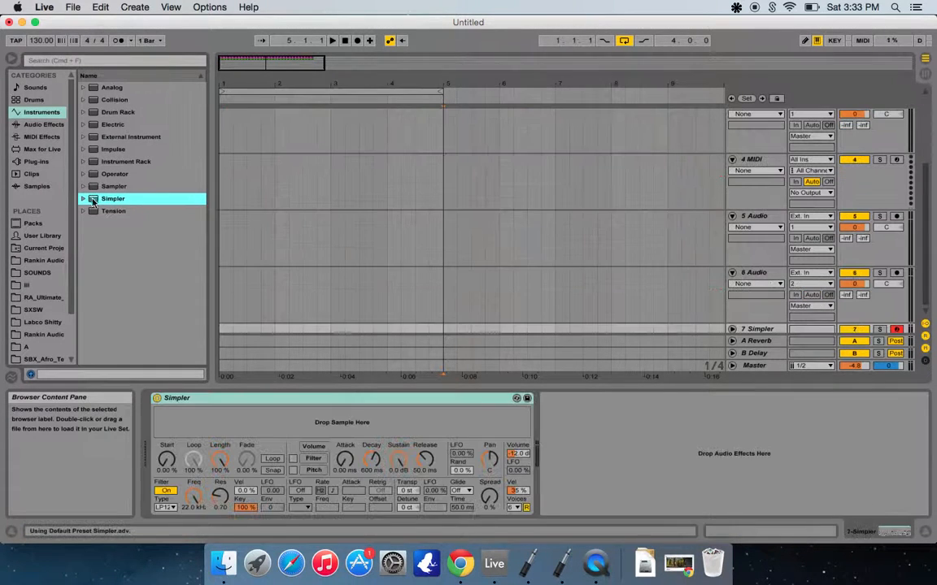
# Unfold the 7 Simpler track and fold tracks 3 through 6 so it sits near the kick and bass
pyautogui.click(732, 329)
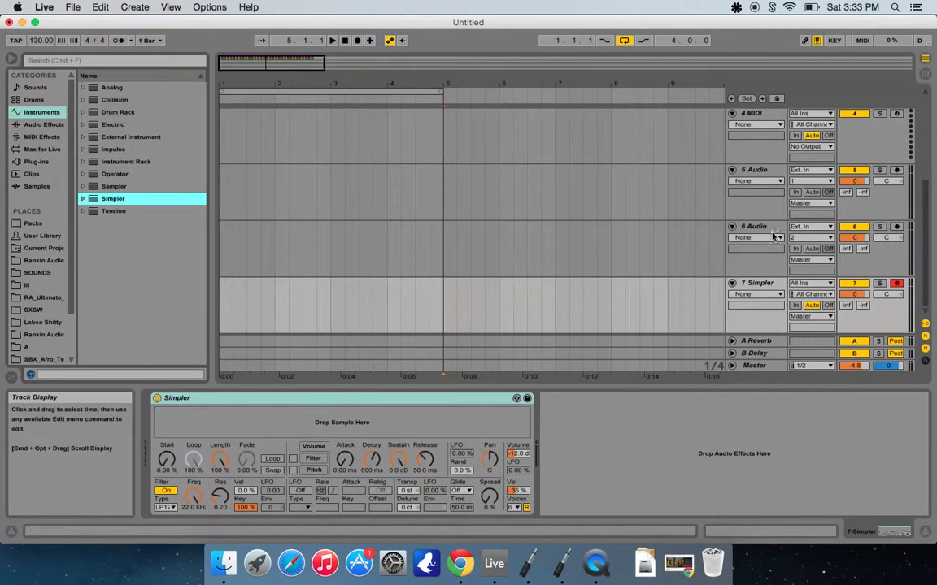
pyautogui.click(732, 226)
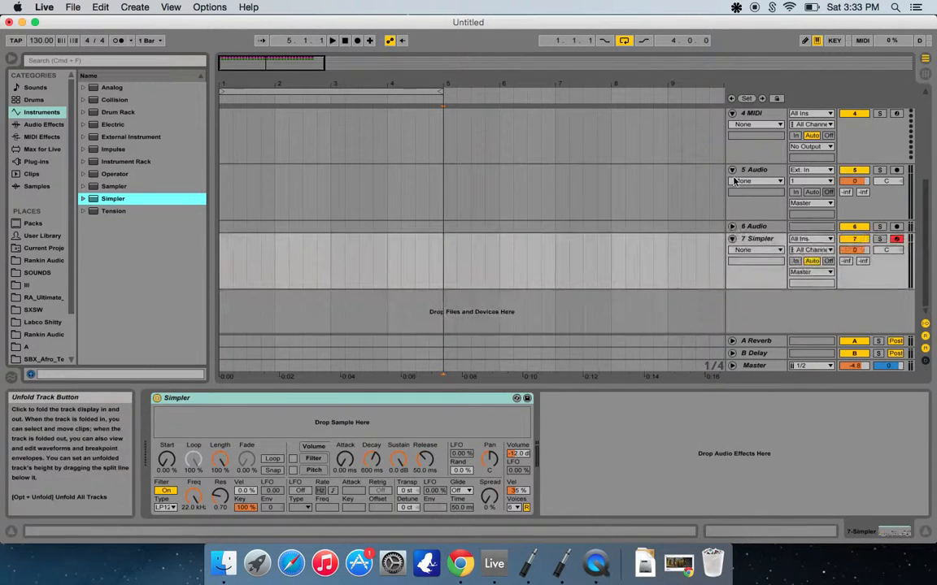
pyautogui.click(732, 169)
pyautogui.click(731, 114)
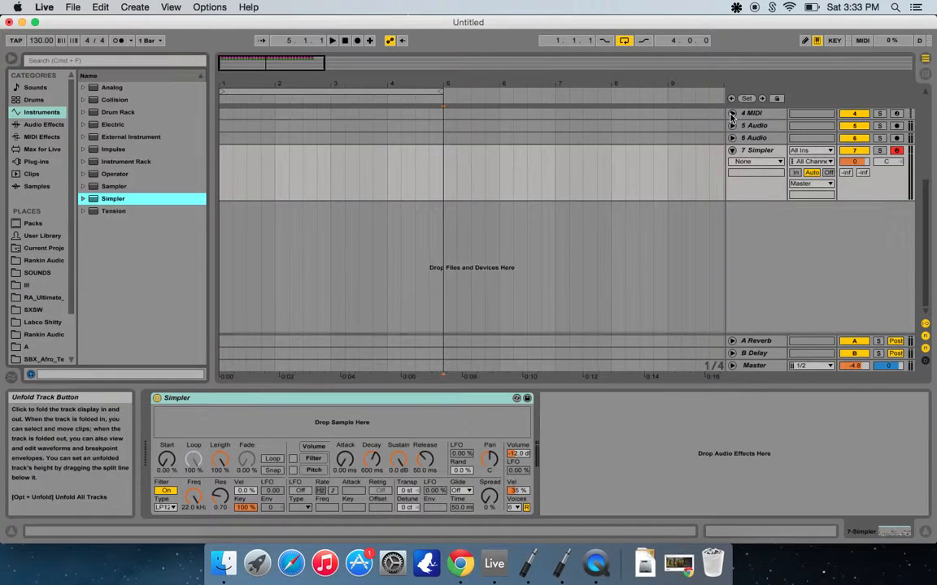
pyautogui.scroll(3, 731, 116)
pyautogui.scroll(3, 731, 163)
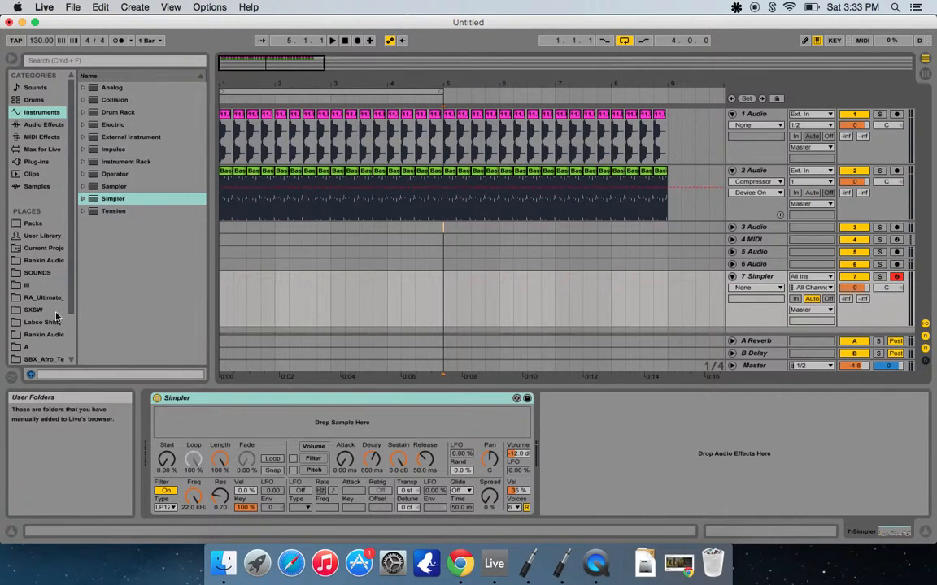
# Find the 05_124_D#_ARP_&_SEQ loop in the massive folder, audition it and load it into Simpler
pyautogui.scroll(-3, 57, 317)
pyautogui.scroll(-1, 57, 317)
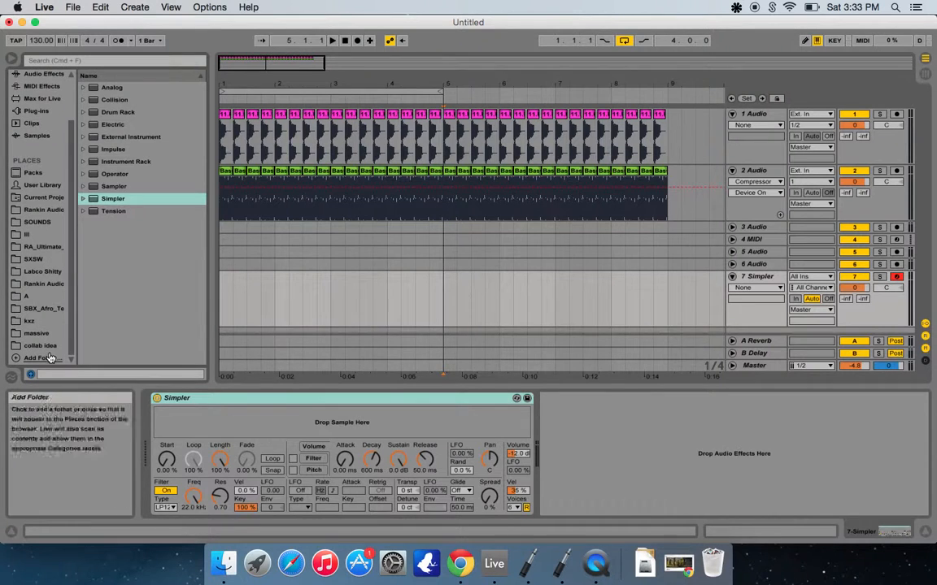
pyautogui.click(41, 334)
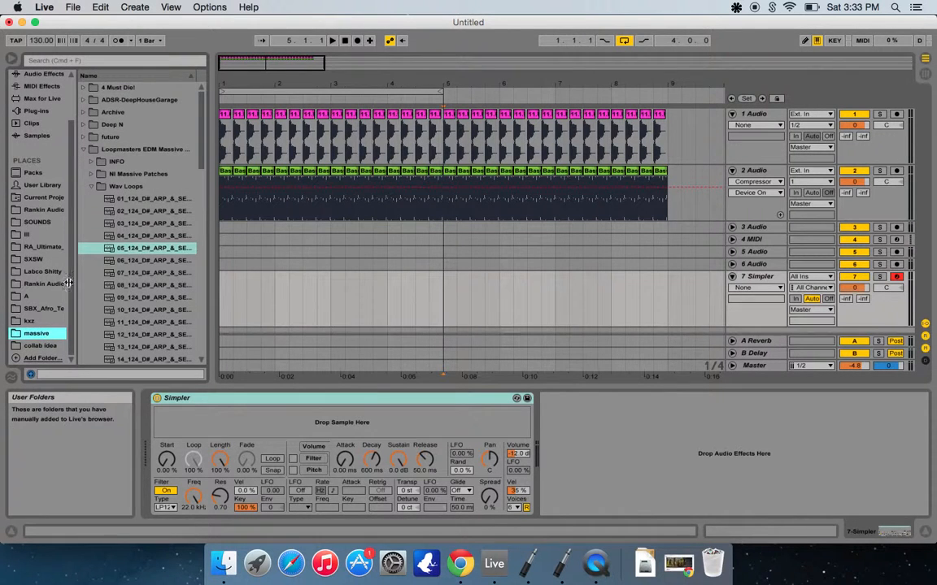
pyautogui.click(106, 250)
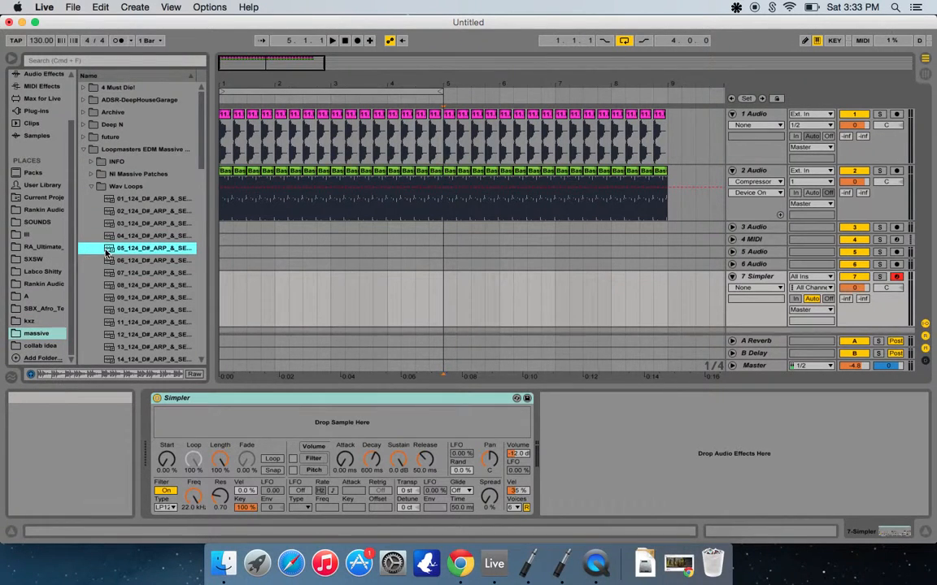
pyautogui.moveTo(128, 288); pyautogui.dragTo(199, 434)
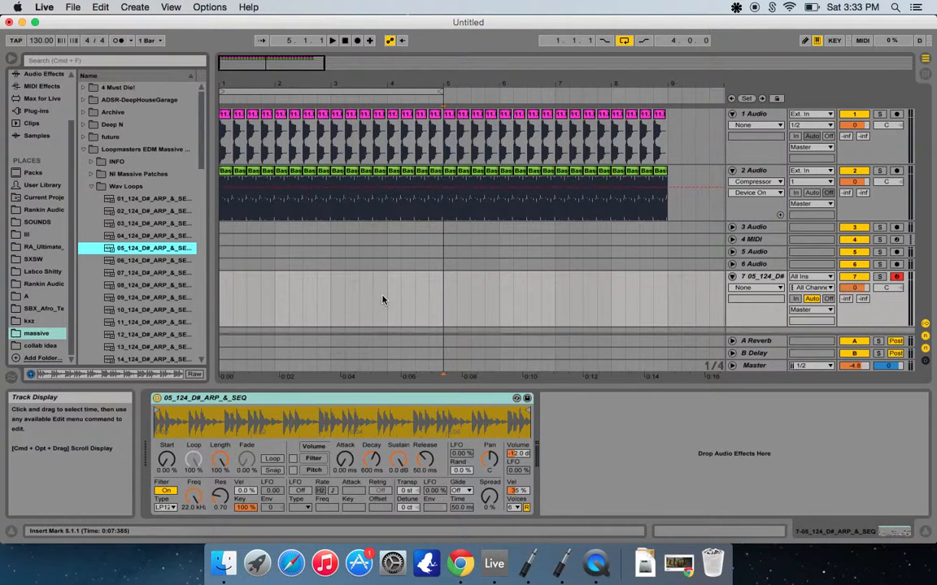
# Select bars 1 through 3 on the Simpler track and insert an empty MIDI clip there
pyautogui.moveTo(389, 296); pyautogui.dragTo(219, 292)
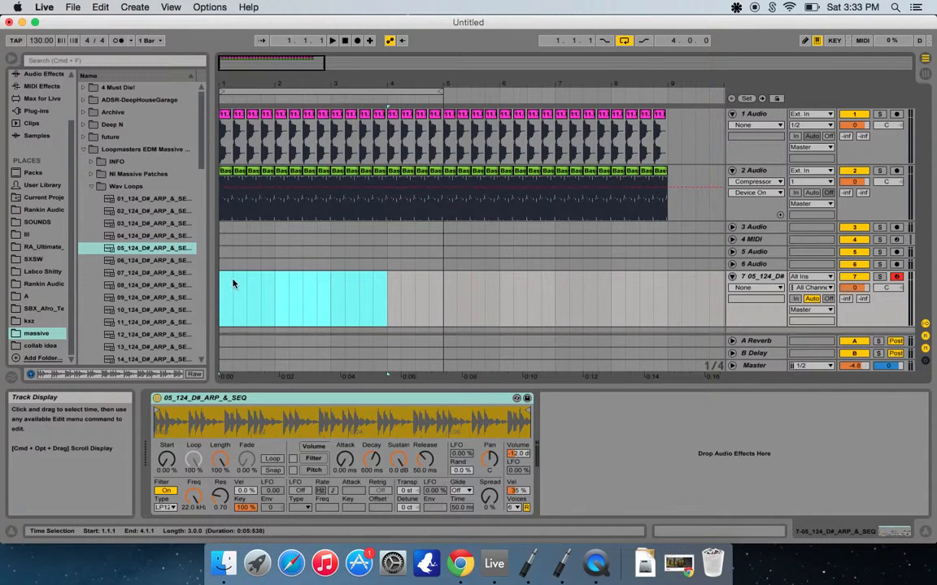
pyautogui.click(388, 306)
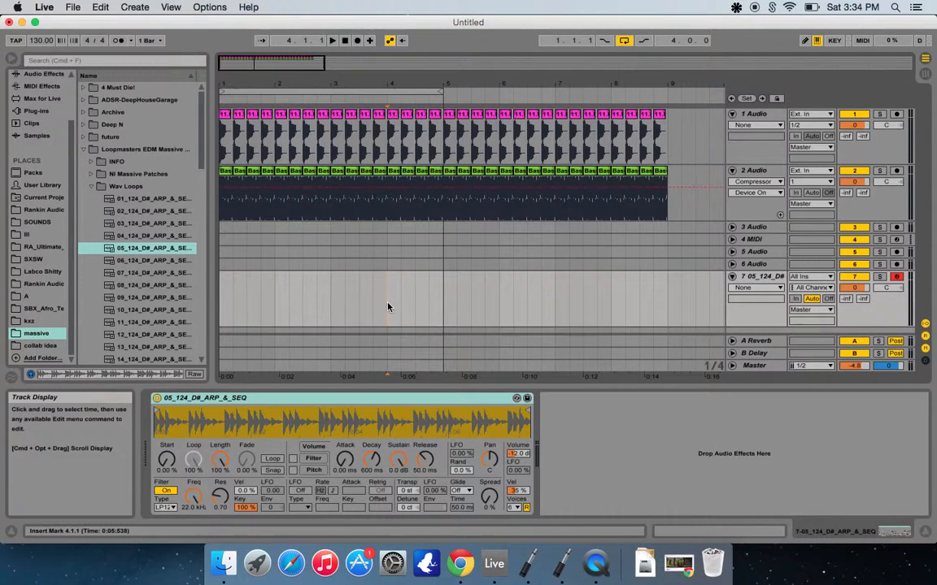
pyautogui.moveTo(388, 306); pyautogui.dragTo(215, 316)
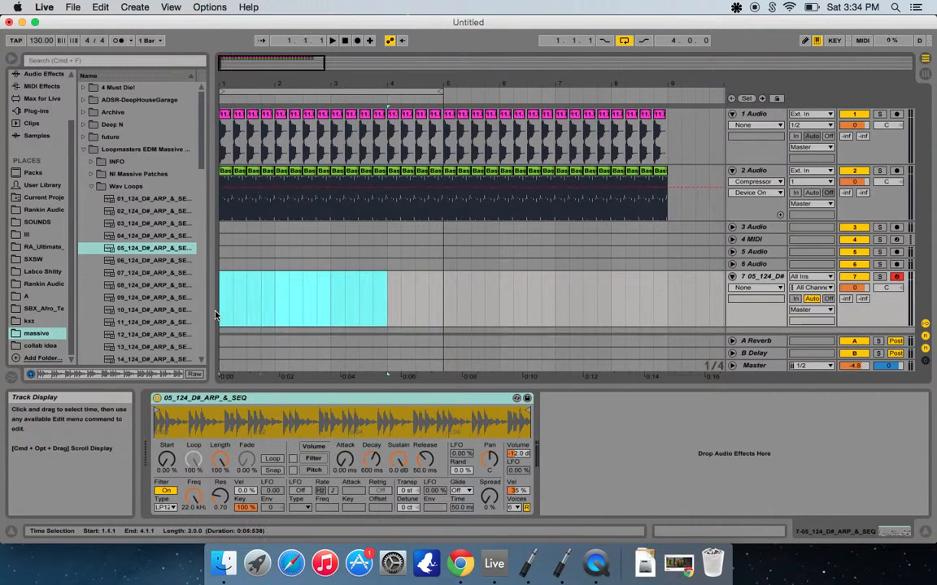
pyautogui.rightClick(259, 284)
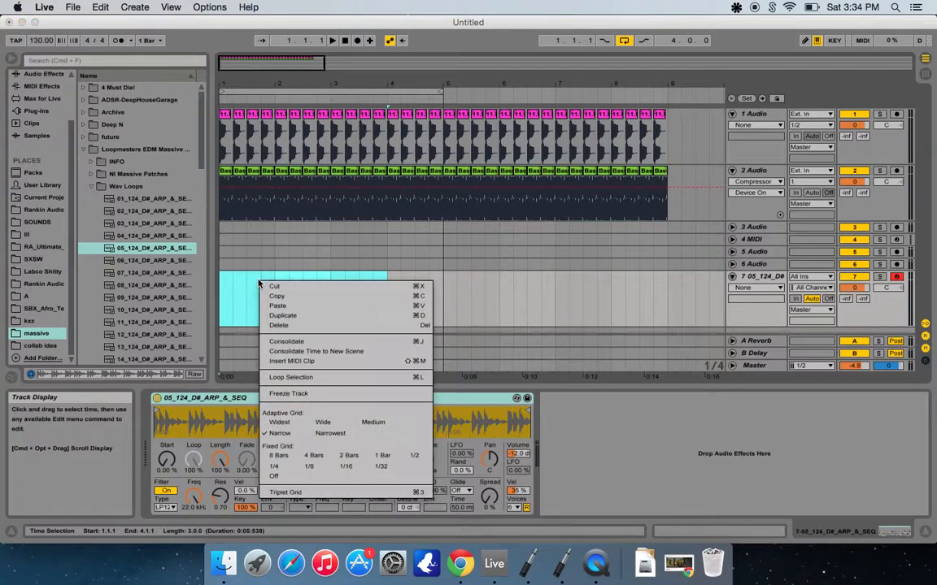
pyautogui.click(286, 361)
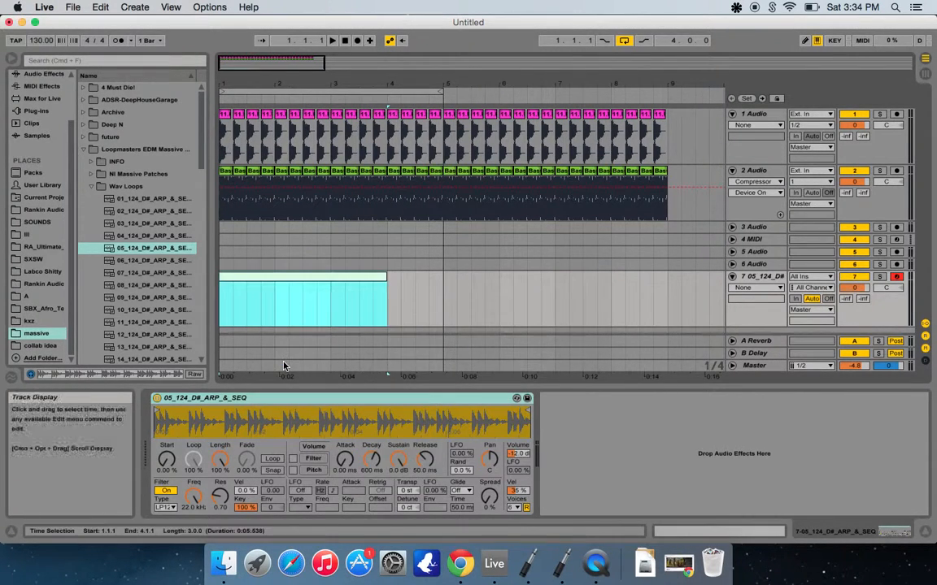
# Open the new MIDI clip in the note editor and enlarge the editor's height
pyautogui.click(328, 281)
pyautogui.click(329, 280)
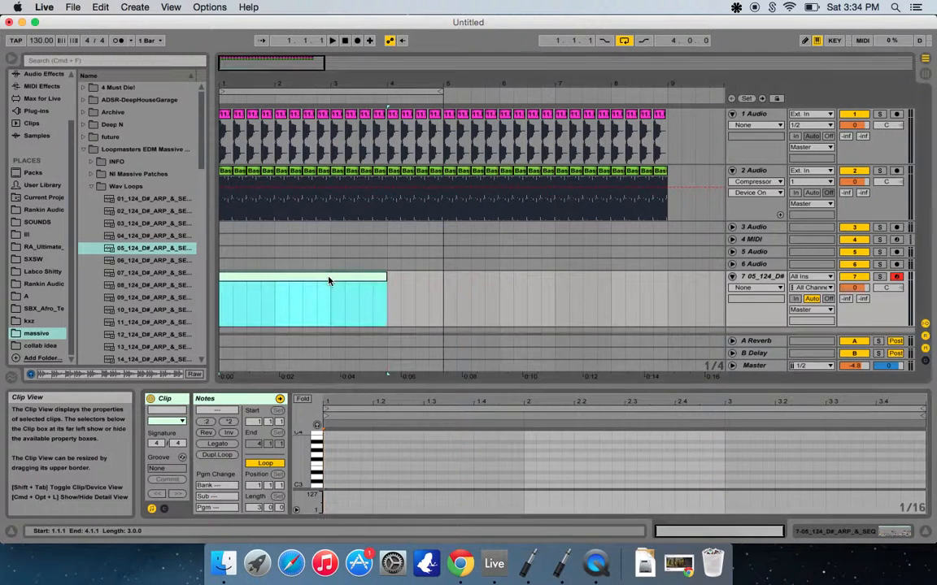
pyautogui.moveTo(384, 385); pyautogui.dragTo(378, 238)
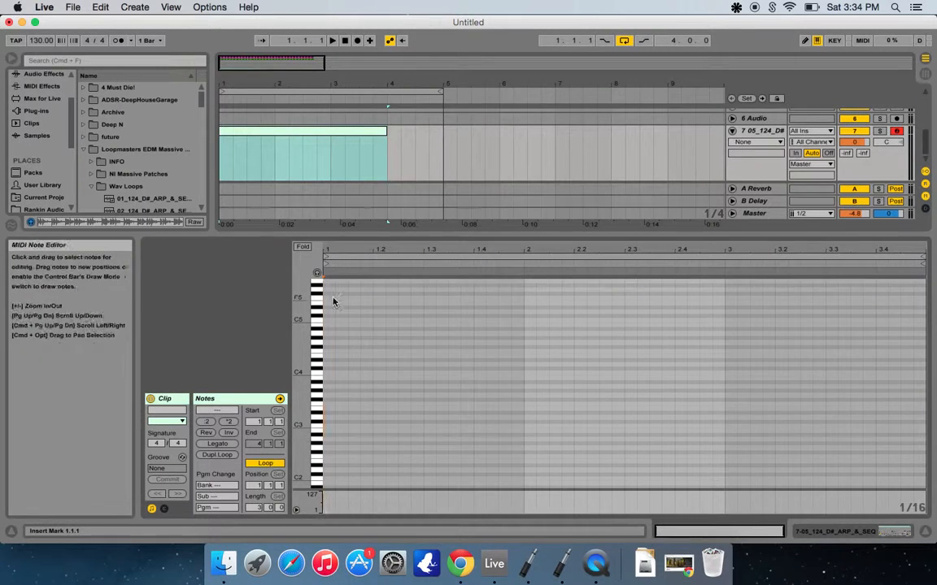
# Audition C4 on the piano roll with note preview on and add a 1/16 C4 note at 1.1.1
pyautogui.click(320, 374)
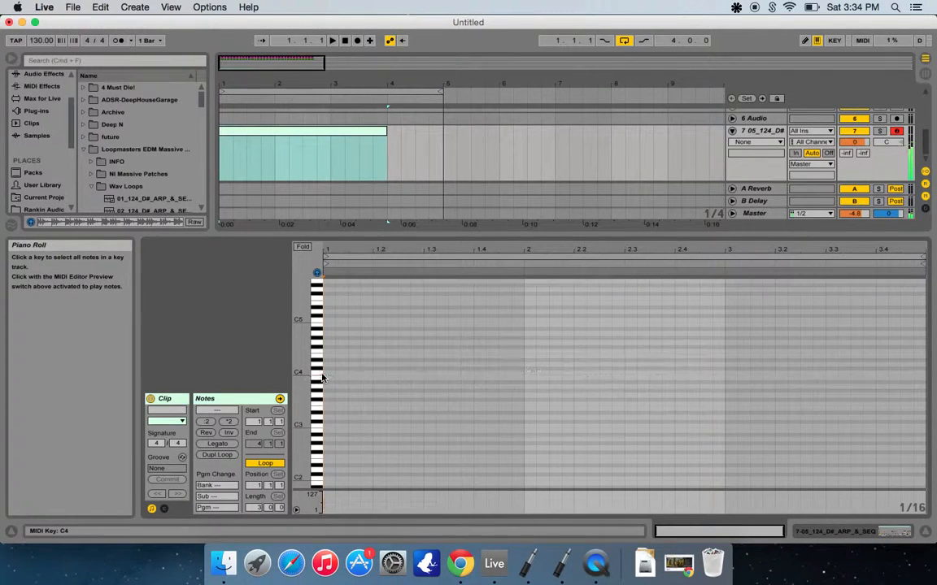
pyautogui.click(333, 378)
pyautogui.click(328, 374)
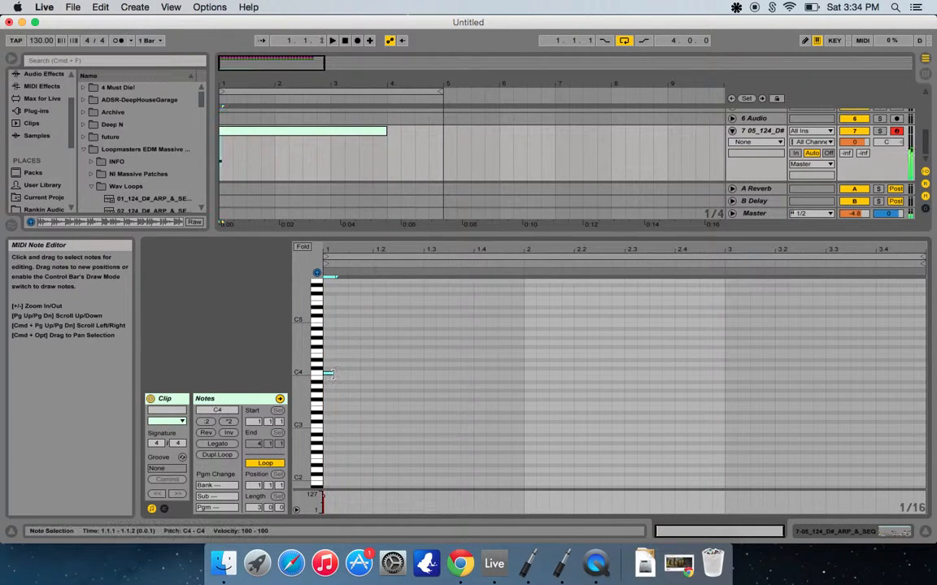
# Lengthen the C4 note to an eighth, play it, and move it to start at 1.1.3
pyautogui.moveTo(329, 374); pyautogui.dragTo(348, 374)
pyautogui.press('space')
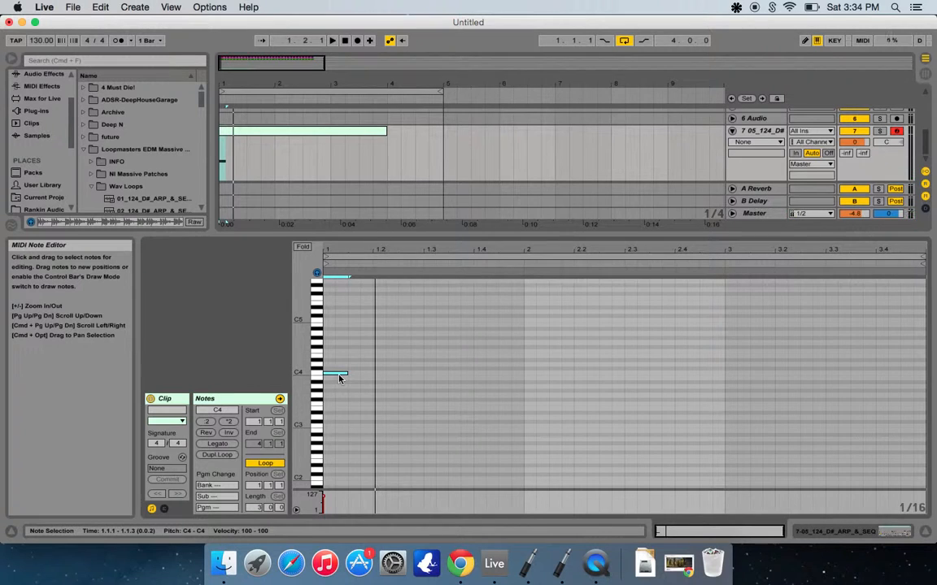
pyautogui.moveTo(340, 377)
pyautogui.mouseDown()
pyautogui.moveTo(399, 376)
pyautogui.moveTo(353, 377)
pyautogui.mouseUp()
# Duplicate the C4 note onto every offbeat through the end of bar 3 and play the pattern back
pyautogui.press('super+d')
pyautogui.press('super+d')
pyautogui.press('super+d')
pyautogui.press('super+d')
pyautogui.press('super+d')
pyautogui.press('super+d')
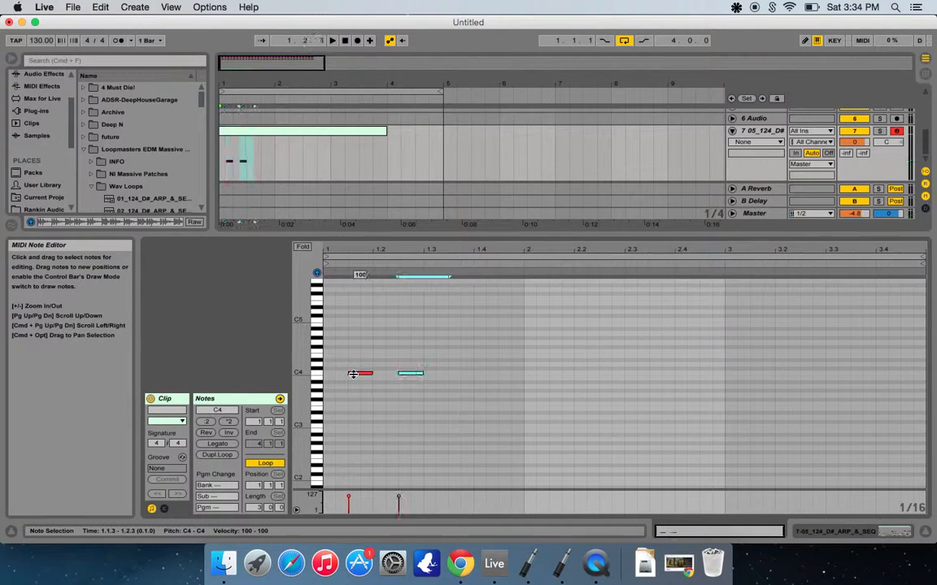
pyautogui.press('super+d')
pyautogui.press('super+d')
pyautogui.press('super+d')
pyautogui.press('super+d')
pyautogui.press('super+d')
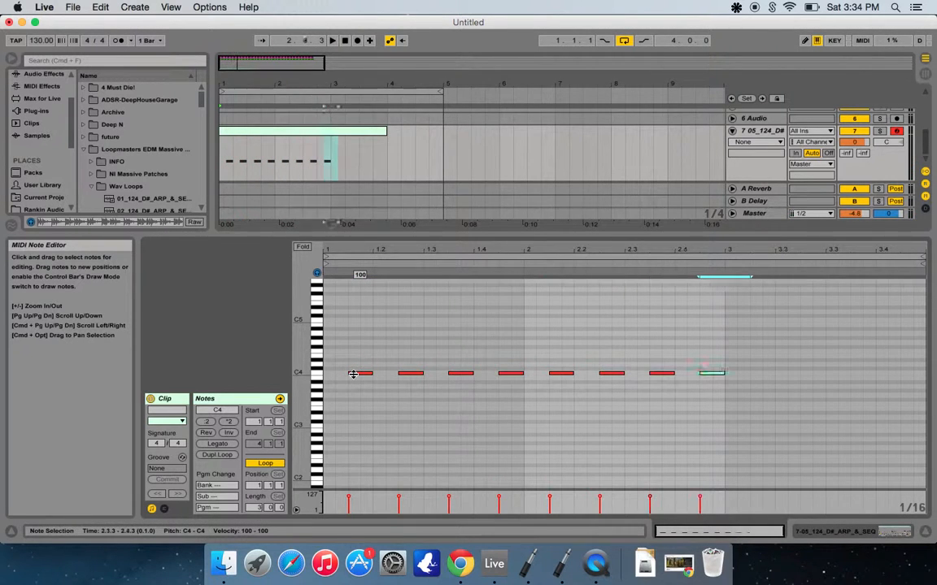
pyautogui.click(331, 40)
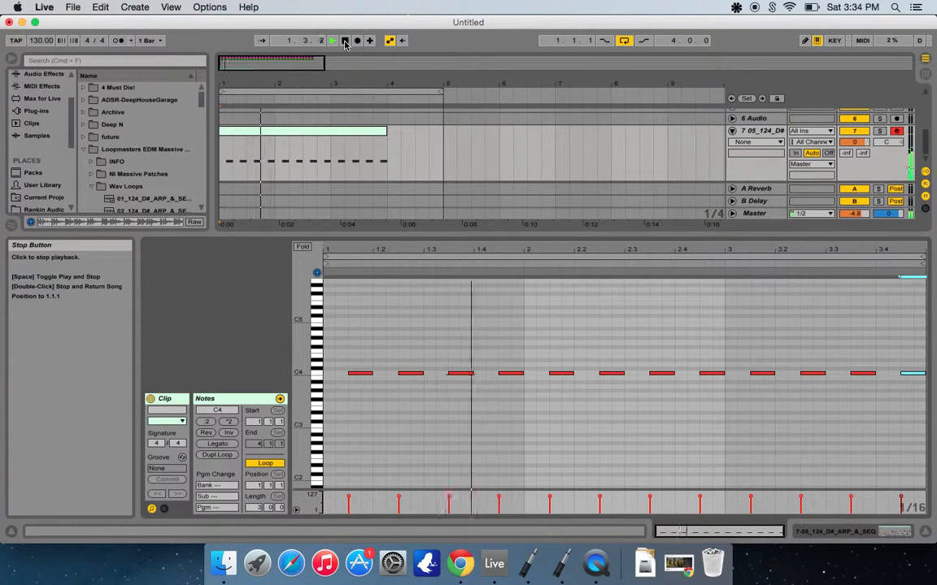
pyautogui.click(345, 41)
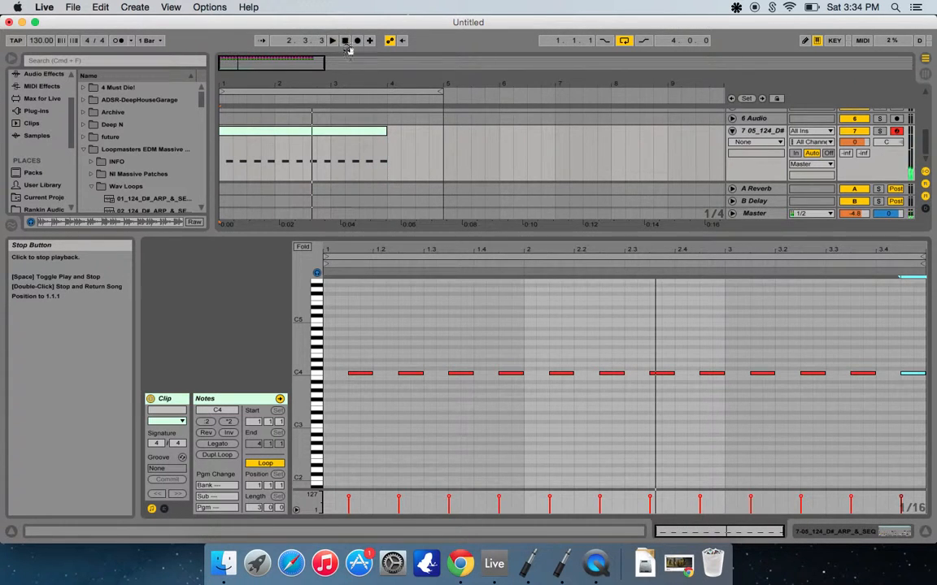
# Try a shorter C4 note at 2.3.3 followed by a new 1/16 C4 at 2.4.1, and undo both edits
pyautogui.moveTo(673, 372); pyautogui.dragTo(659, 376)
pyautogui.doubleClick(681, 376)
pyautogui.press('space')
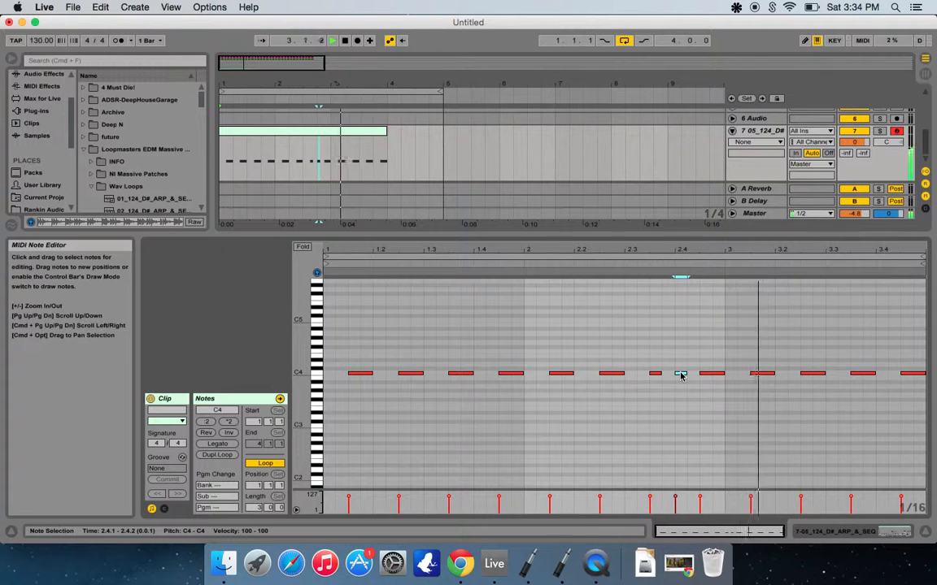
pyautogui.press('space')
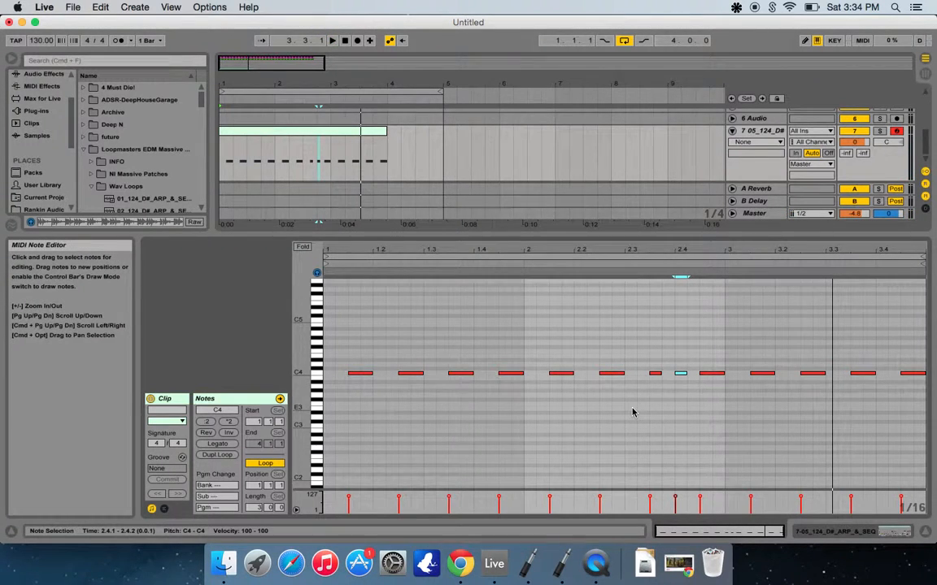
pyautogui.press('super+z')
pyautogui.press('super+z')
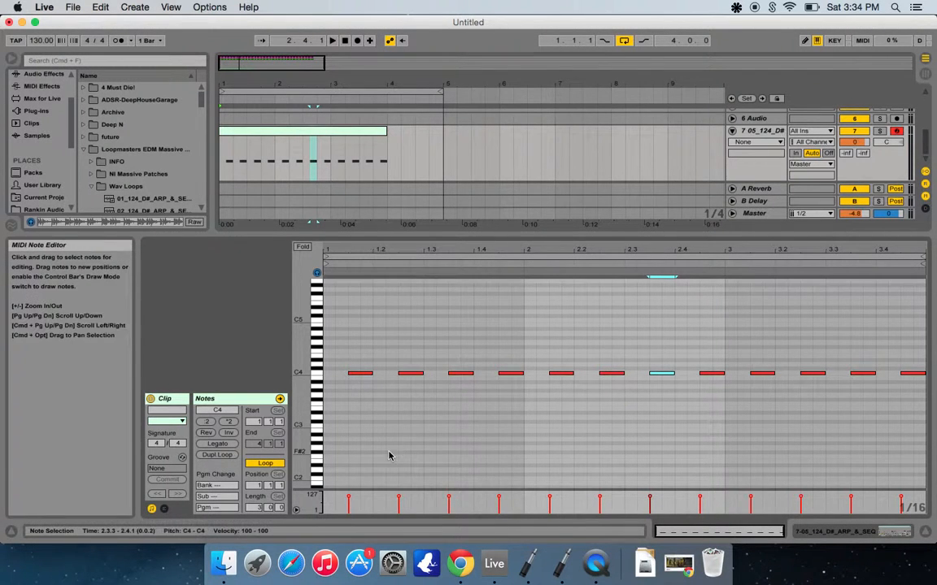
# Add the Scale MIDI effect in front of Simpler on track 7 and set its Base to D#
pyautogui.click(768, 131)
pyautogui.doubleClick(768, 130)
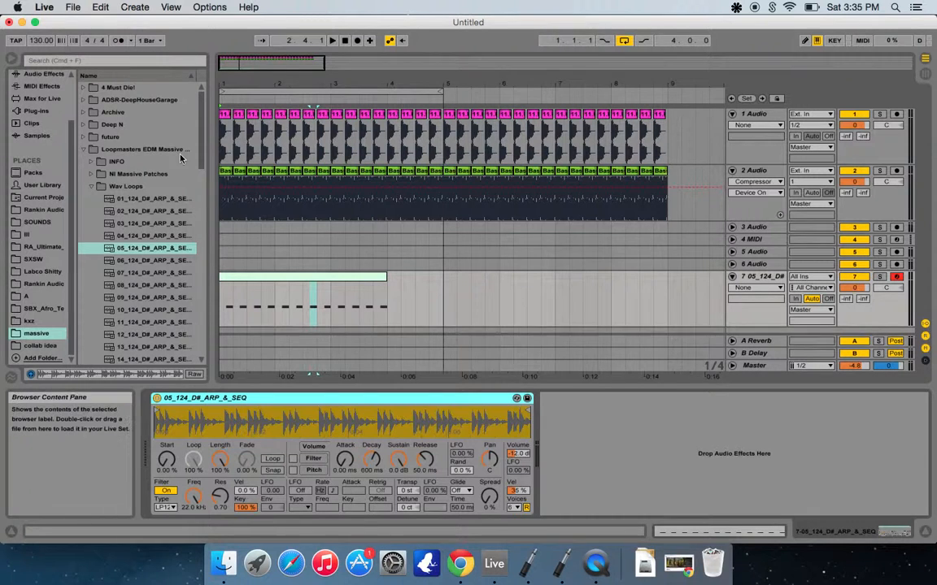
pyautogui.click(147, 229)
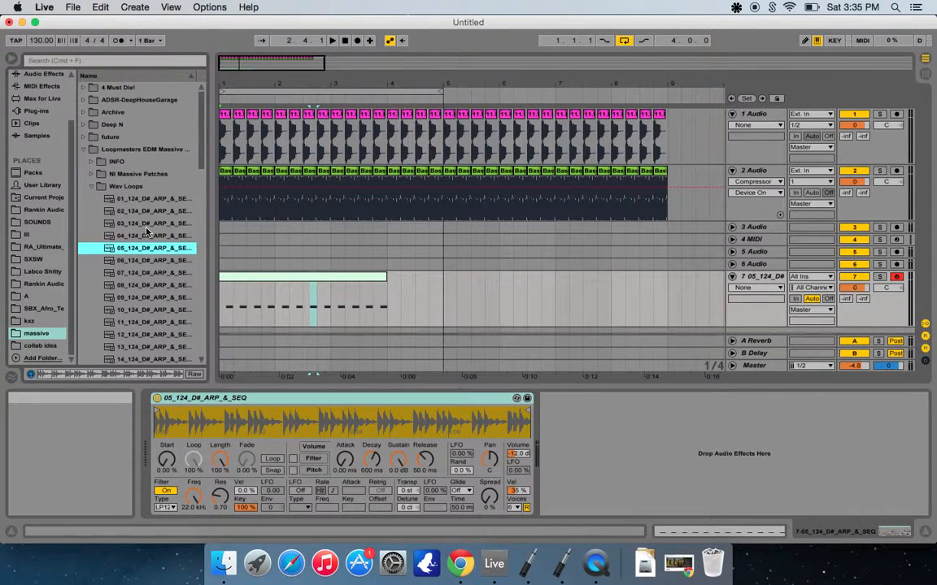
pyautogui.scroll(1, 51, 114)
pyautogui.click(41, 74)
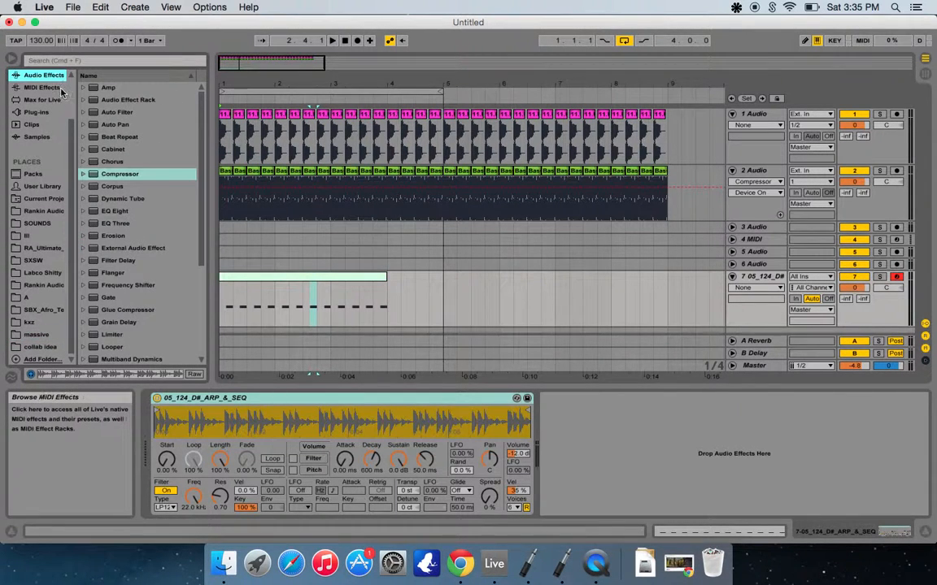
pyautogui.scroll(3, 38, 97)
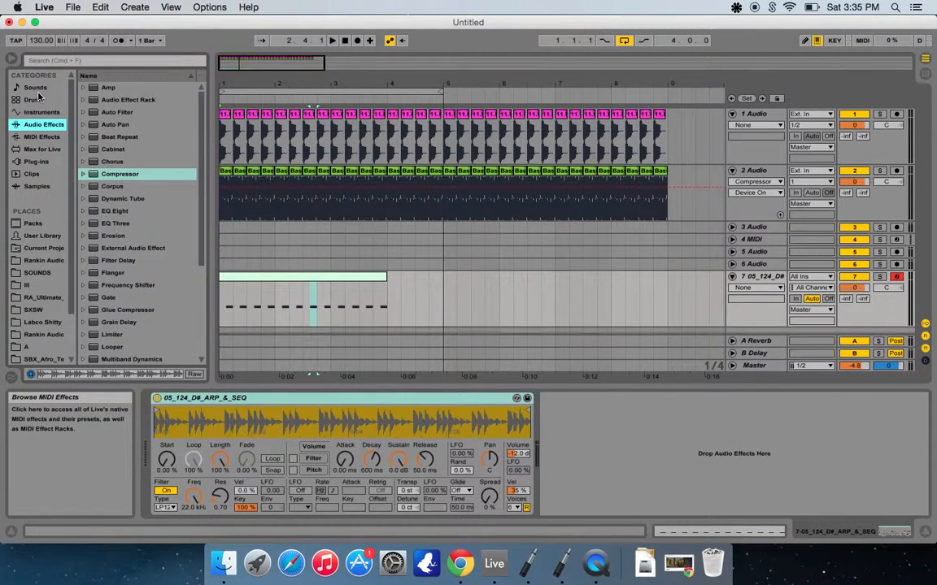
pyautogui.click(41, 137)
pyautogui.click(118, 162)
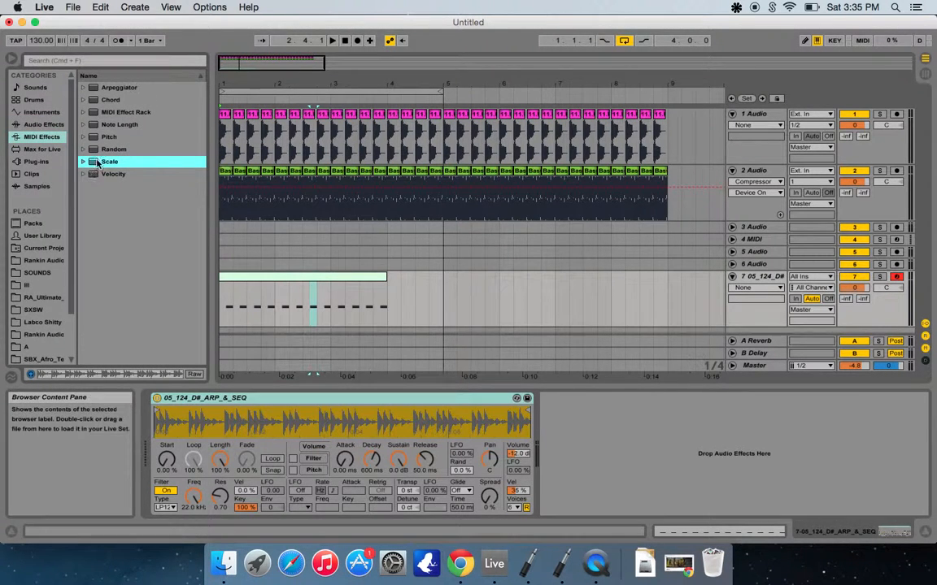
pyautogui.moveTo(156, 422); pyautogui.dragTo(152, 419)
pyautogui.moveTo(286, 422); pyautogui.dragTo(286, 407)
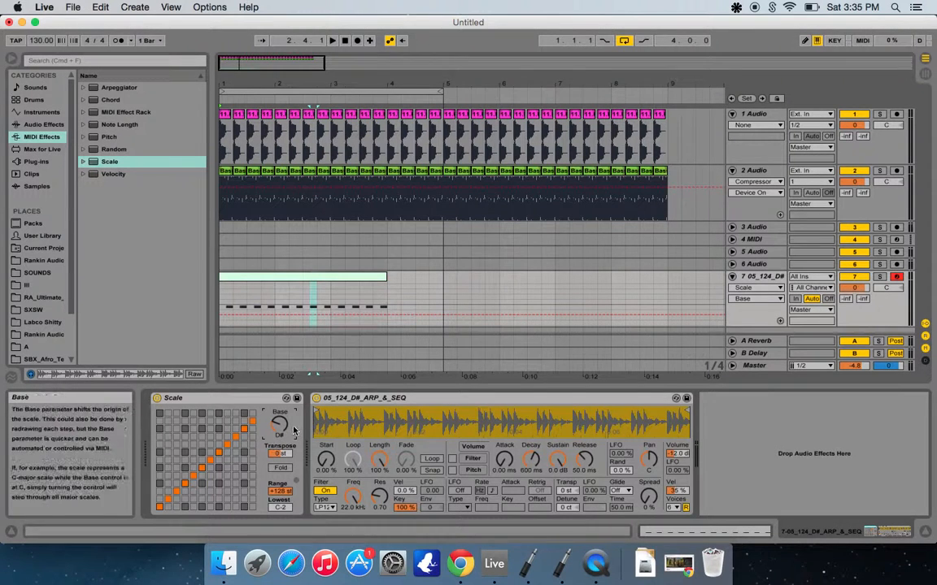
# In the melody clip, move the second C4 note to E4 at 1.2.2 and shorten it to a 1/16
pyautogui.doubleClick(272, 283)
pyautogui.click(407, 374)
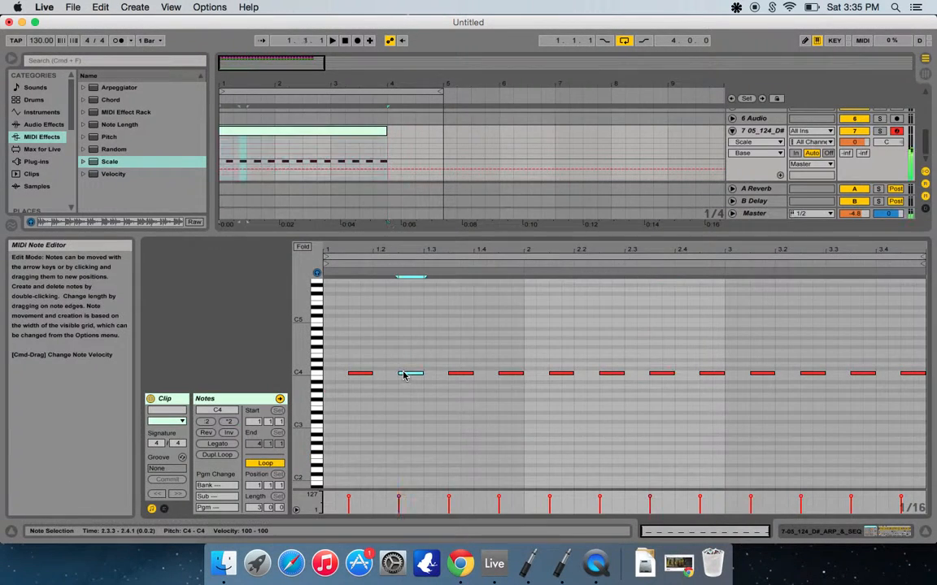
pyautogui.moveTo(407, 374)
pyautogui.mouseDown()
pyautogui.moveTo(407, 360)
pyautogui.moveTo(399, 362)
pyautogui.mouseUp()
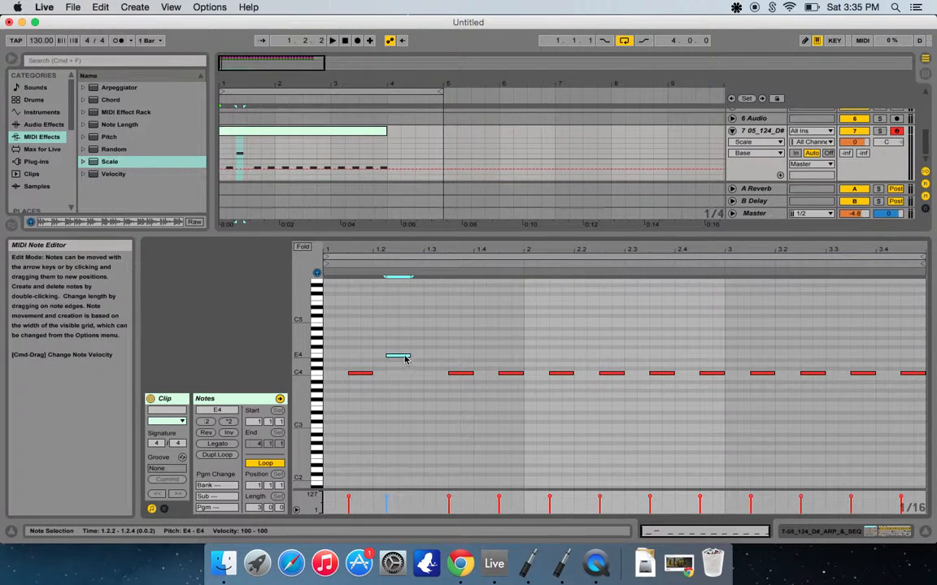
pyautogui.moveTo(410, 356); pyautogui.dragTo(395, 355)
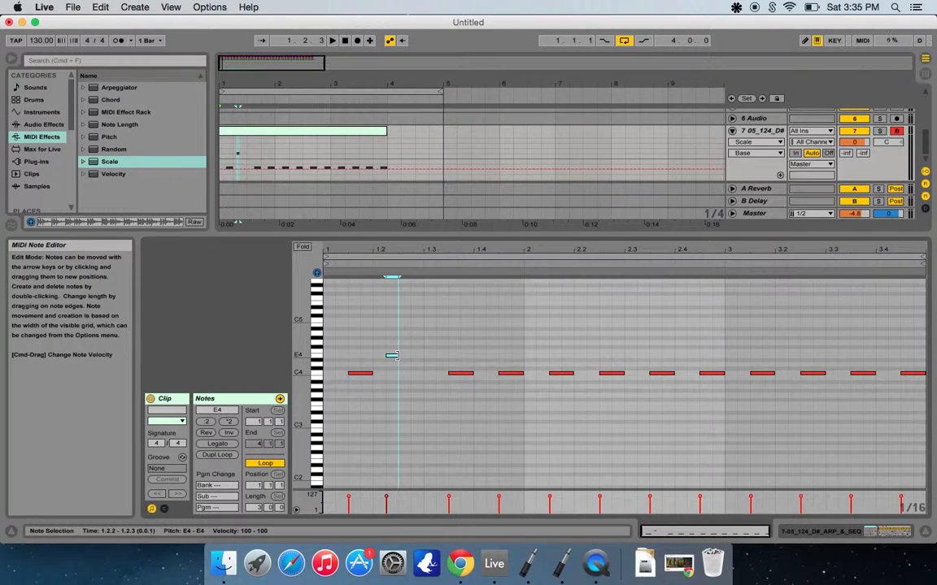
# Add a 1/16 D4 note at 1.2.4, play the clip, and raise that note to E4
pyautogui.doubleClick(413, 365)
pyautogui.press('space')
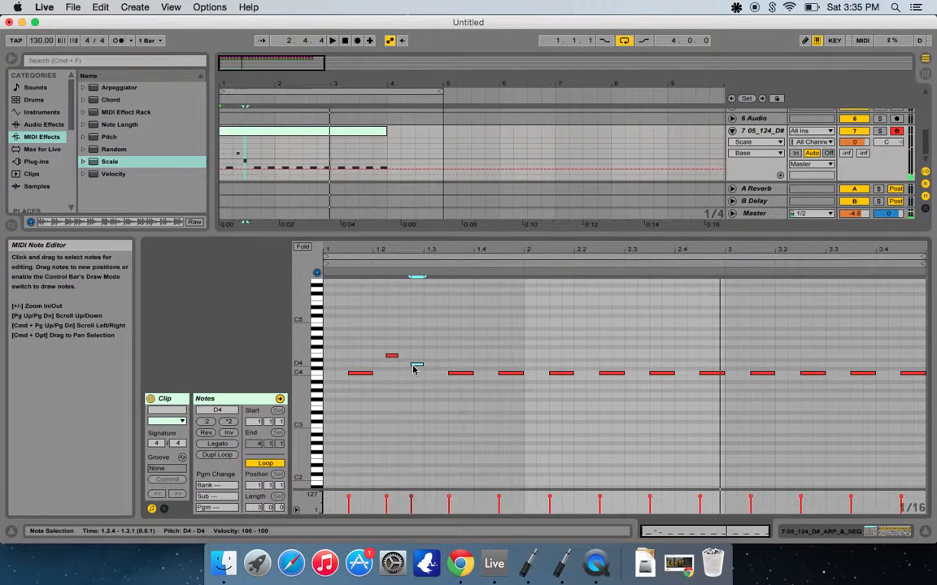
pyautogui.moveTo(413, 368); pyautogui.dragTo(415, 357)
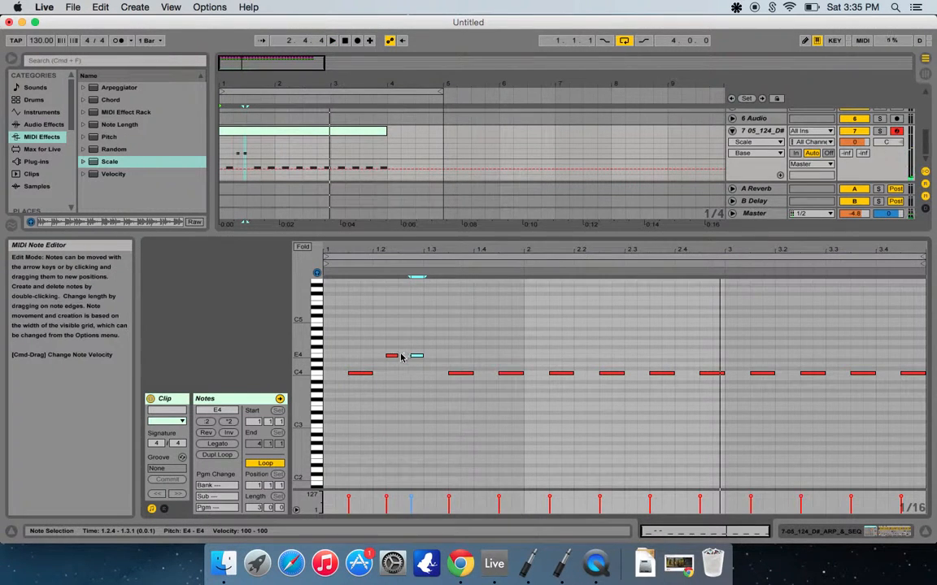
# Shorten the E4 note at 1.2.2 to about a 1/32, duplicate it to 1.2.3 and 1.2.4, and play the result
pyautogui.click(391, 355)
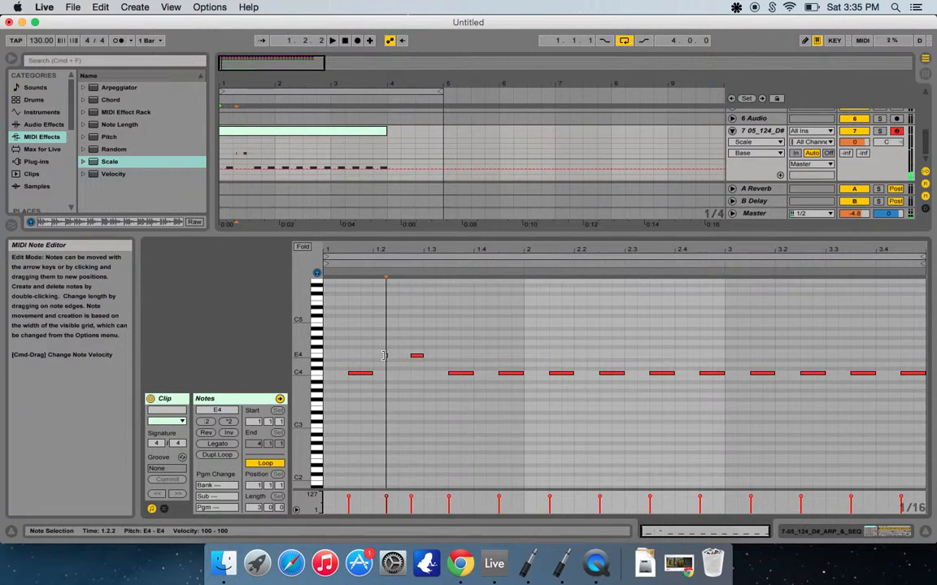
pyautogui.moveTo(397, 357); pyautogui.dragTo(389, 357)
pyautogui.press('super+d')
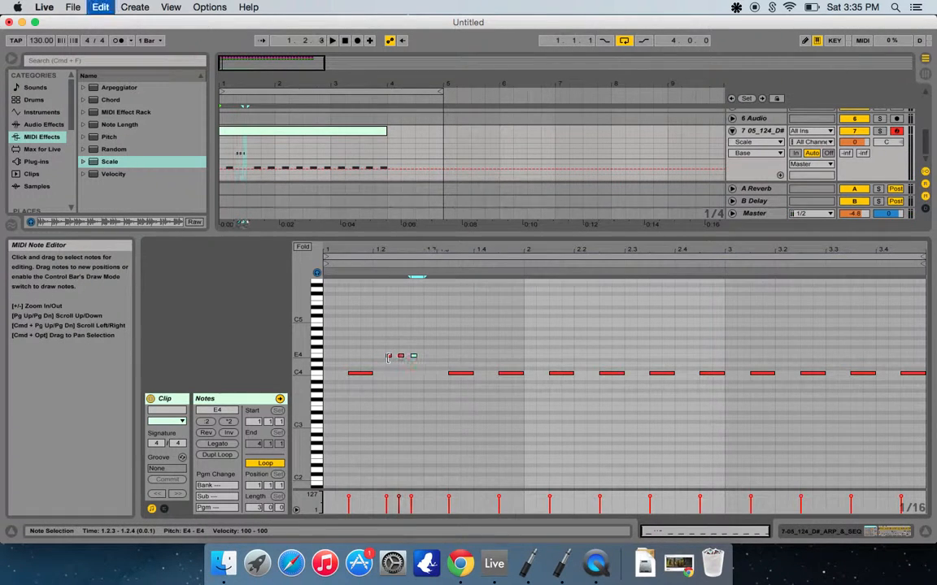
pyautogui.press('space')
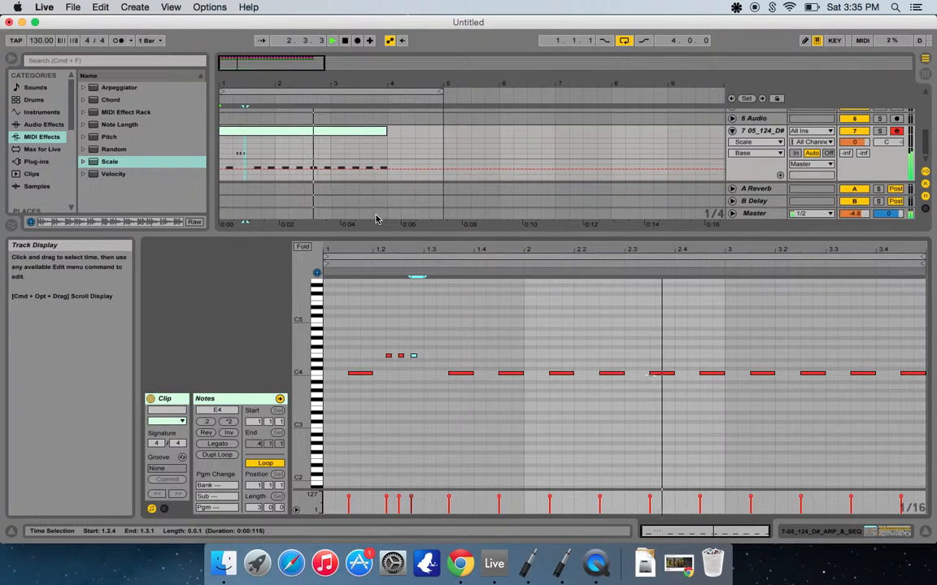
pyautogui.press('space')
# Duplicate the notes of the clip's first two bars into bars 3 and 4 and delete the leftover C4 at 3.2.3
pyautogui.moveTo(726, 348); pyautogui.dragTo(316, 475)
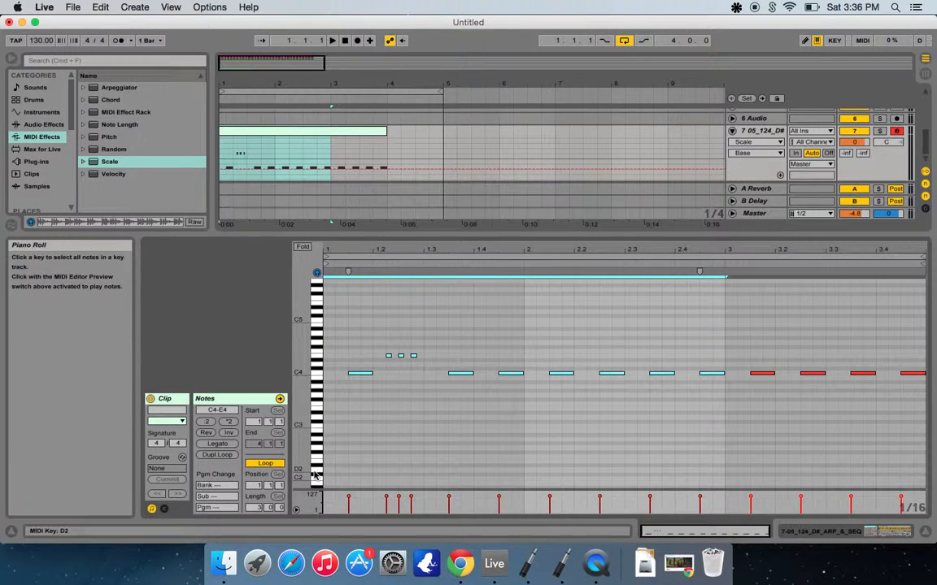
pyautogui.press('super+d')
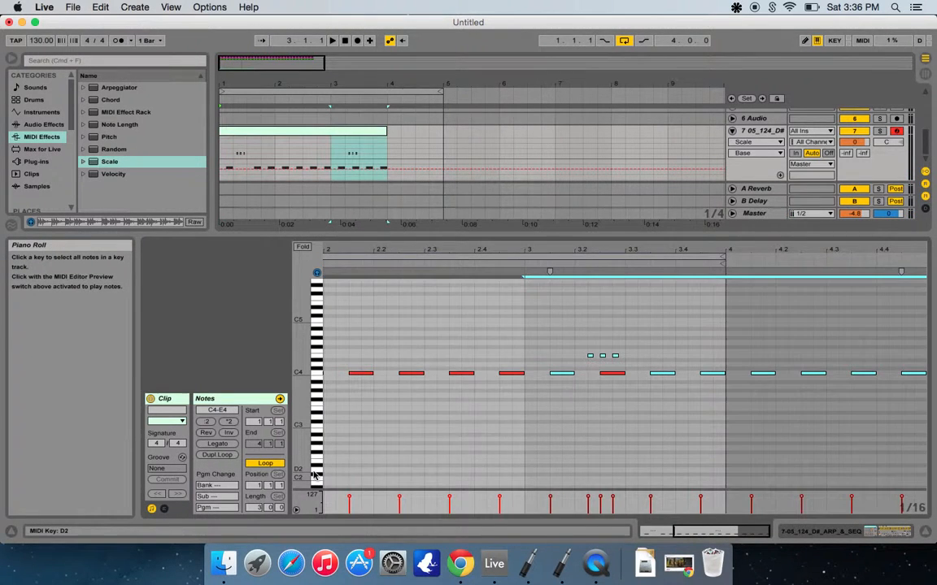
pyautogui.moveTo(637, 375); pyautogui.dragTo(607, 384)
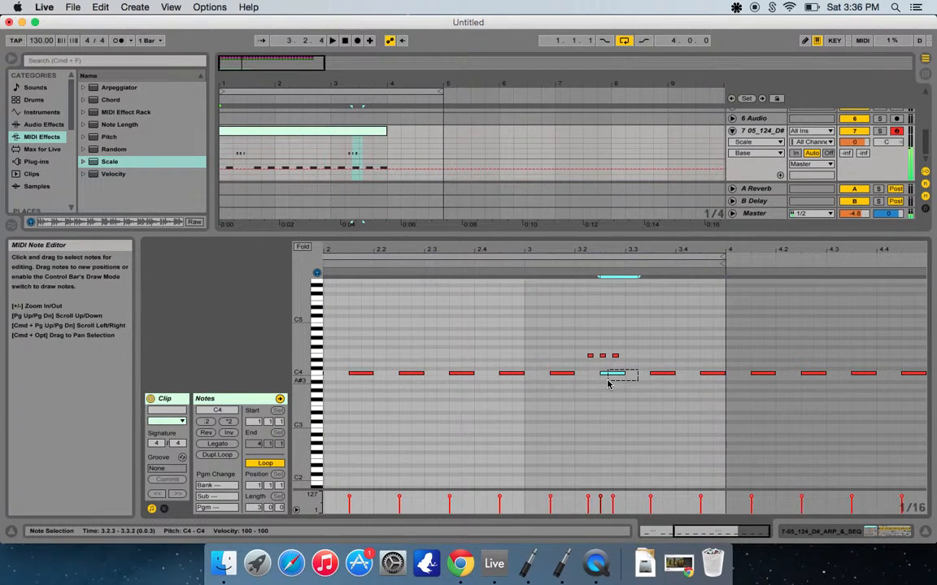
pyautogui.press('Delete')
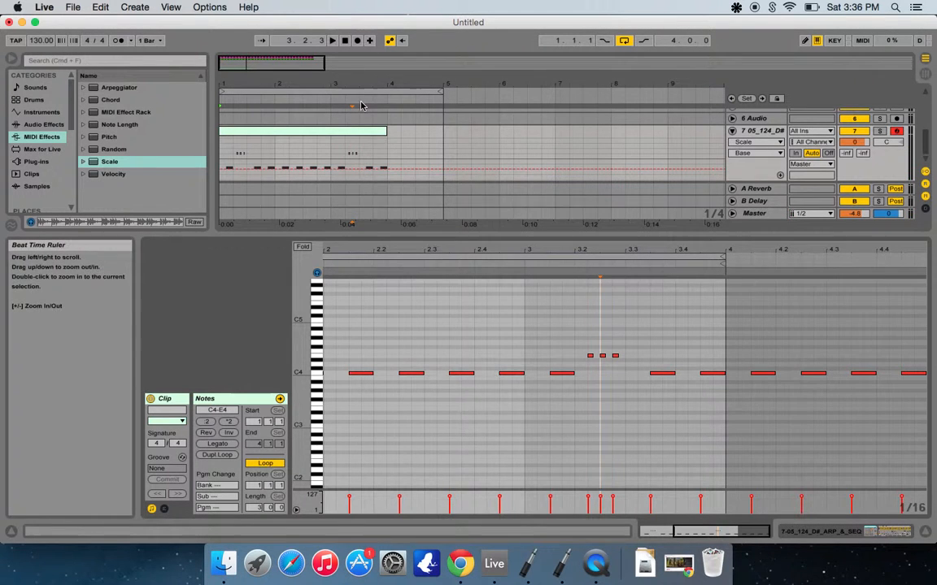
# Extend the clip's end marker to 5.1.1 and its loop length to 4.2.2, and play from the start
pyautogui.moveTo(388, 134)
pyautogui.mouseDown()
pyautogui.moveTo(440, 134)
pyautogui.moveTo(387, 134)
pyautogui.mouseUp()
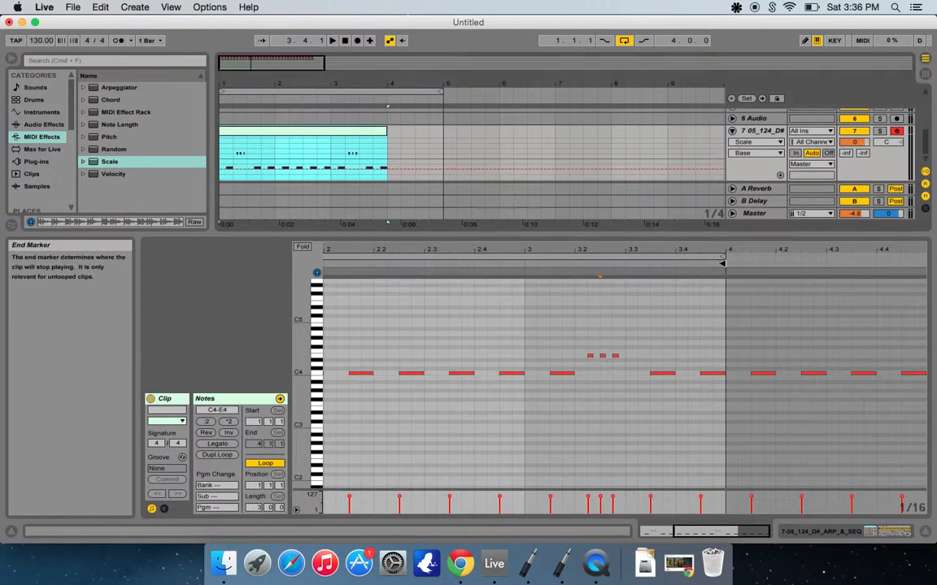
pyautogui.moveTo(722, 263); pyautogui.dragTo(926, 263)
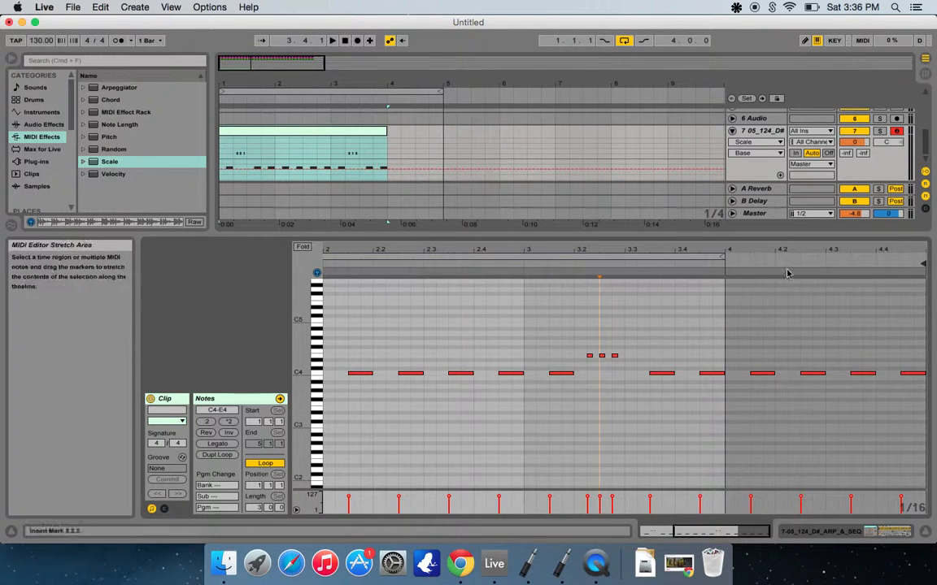
pyautogui.moveTo(722, 256)
pyautogui.mouseDown()
pyautogui.moveTo(834, 257)
pyautogui.moveTo(811, 258)
pyautogui.mouseUp()
pyautogui.doubleClick(345, 41)
pyautogui.press('space')
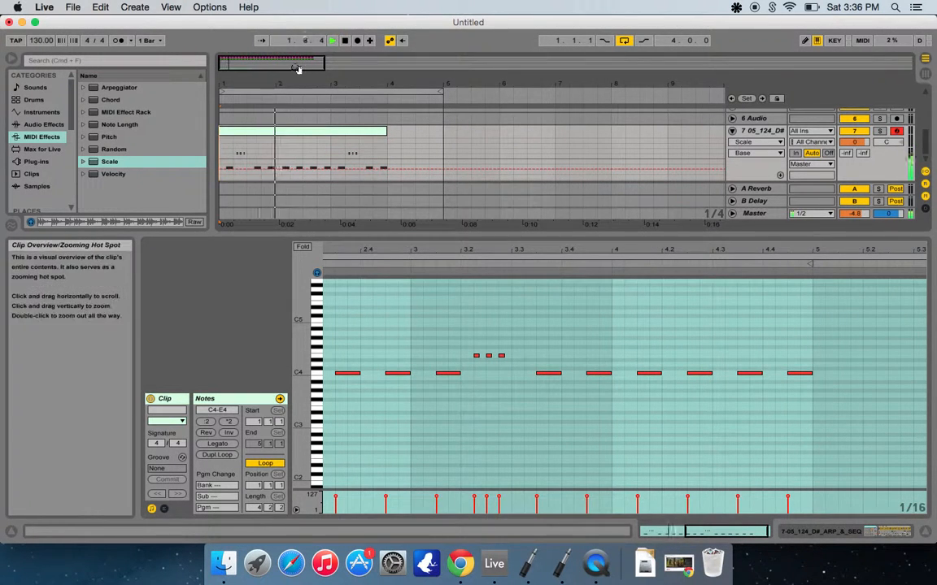
# Duplicate the melody's first two bars onto bars 3 and 4 in the arrangement and reduce the note editor's height
pyautogui.moveTo(331, 150); pyautogui.dragTo(188, 162)
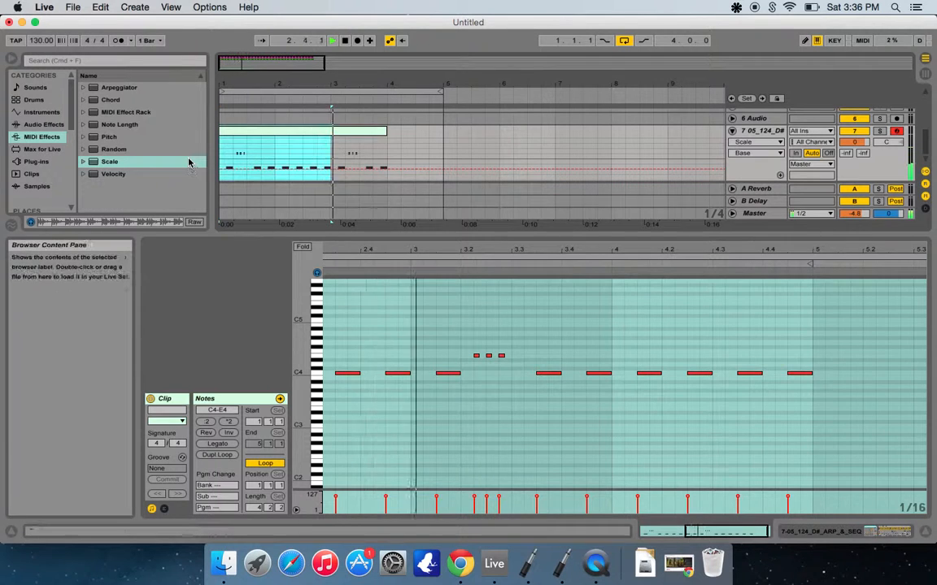
pyautogui.press('super+d')
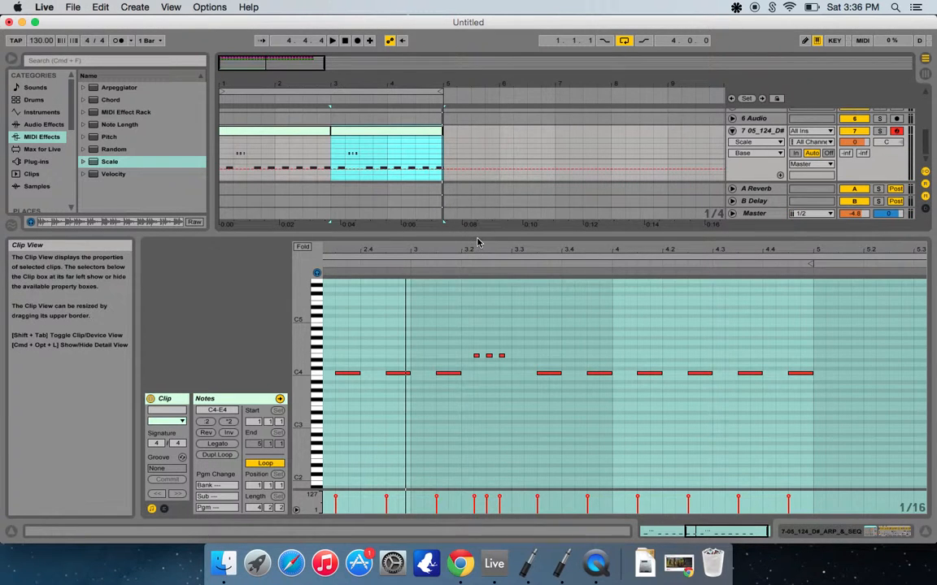
pyautogui.moveTo(477, 237); pyautogui.dragTo(478, 390)
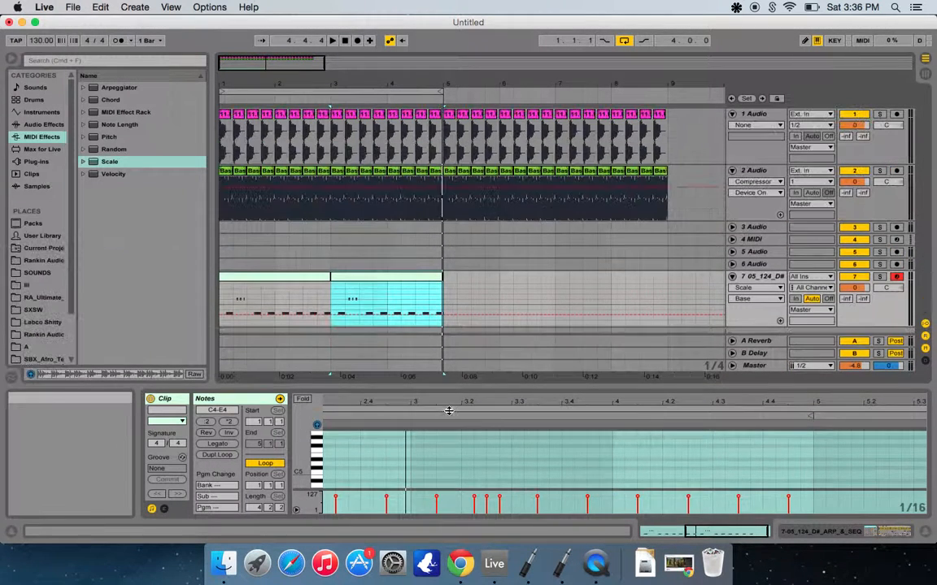
# Consolidate bars 1 through 4 of the Simpler track into a single clip and open it in the note editor
pyautogui.doubleClick(762, 278)
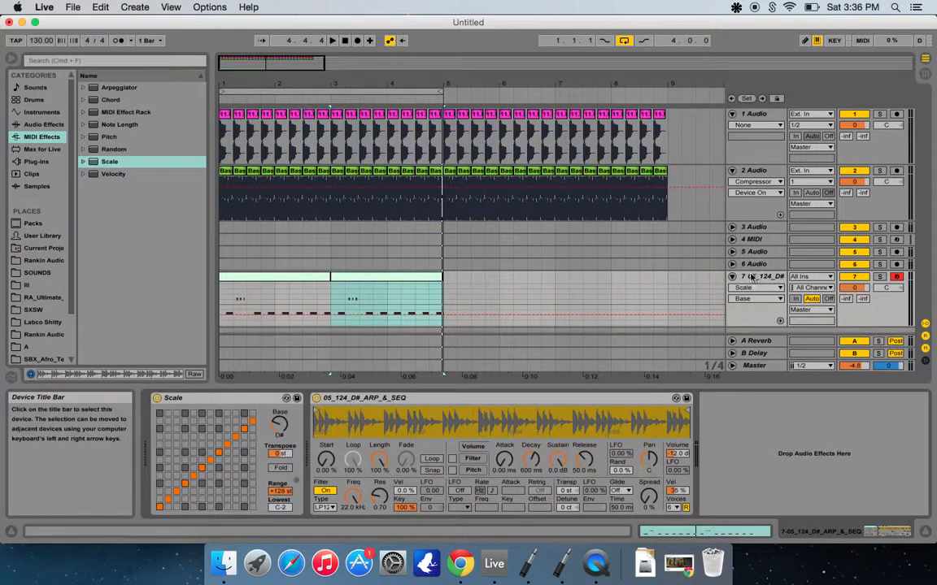
pyautogui.moveTo(442, 294); pyautogui.dragTo(203, 290)
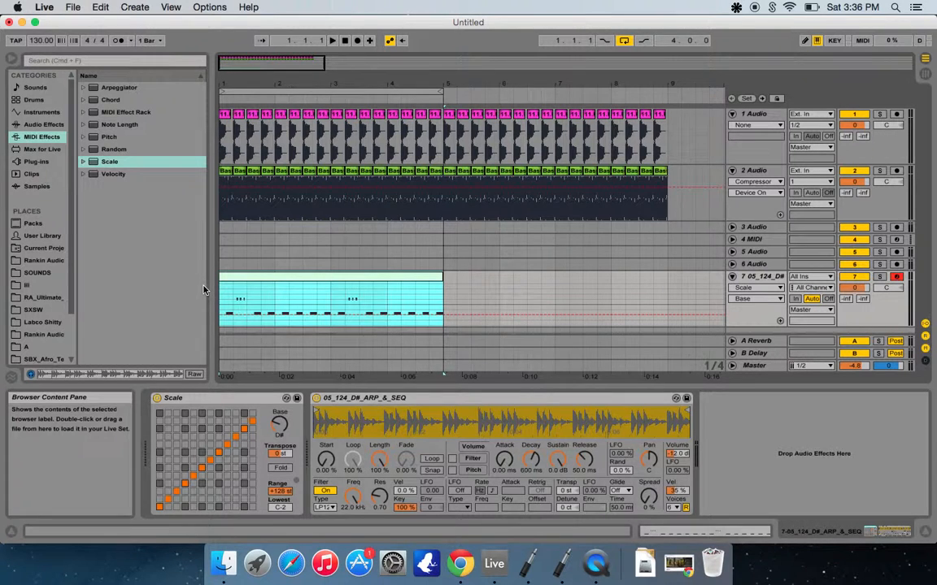
pyautogui.doubleClick(252, 278)
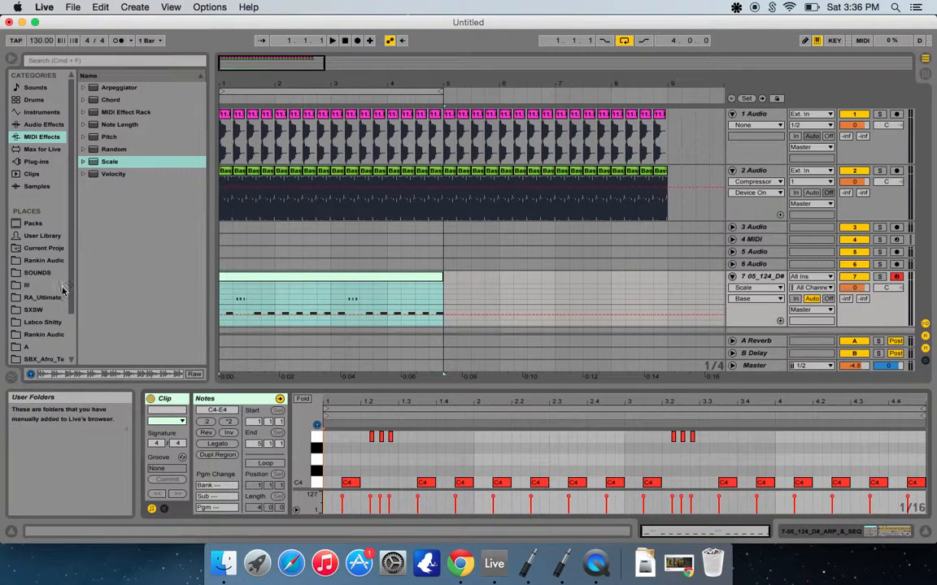
# Open the massive folder's Wav Loops in the browser and show the devices of the Simpler melody track
pyautogui.scroll(-3, 47, 346)
pyautogui.click(48, 346)
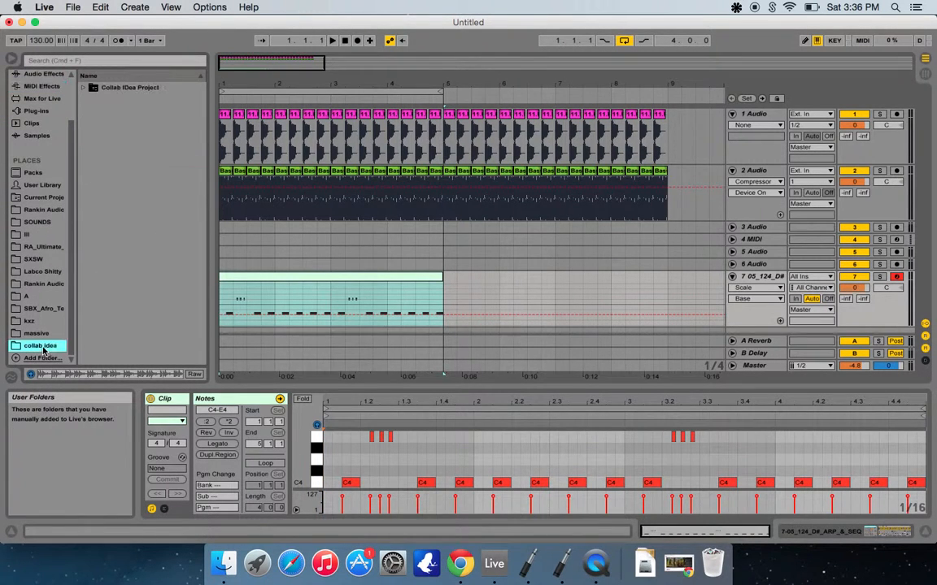
pyautogui.click(35, 334)
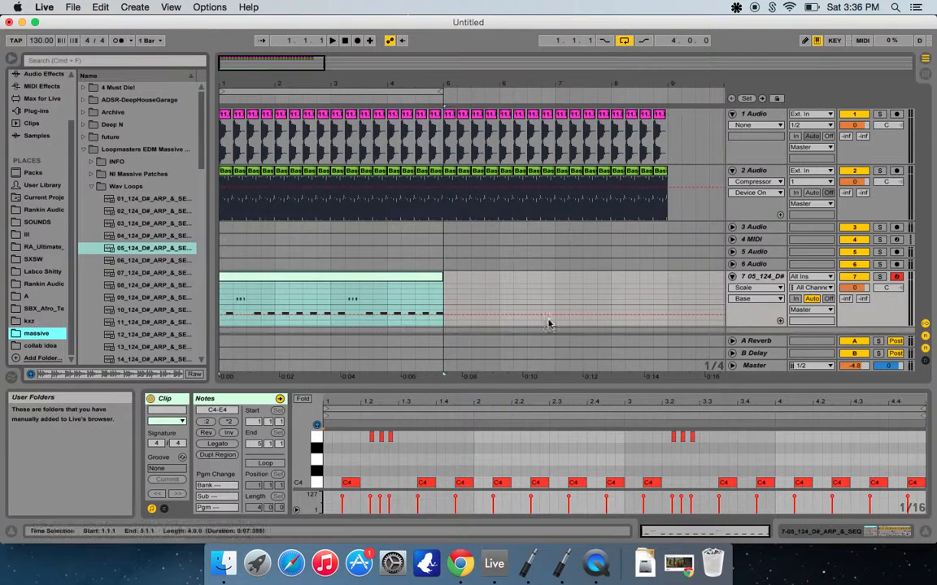
pyautogui.click(752, 278)
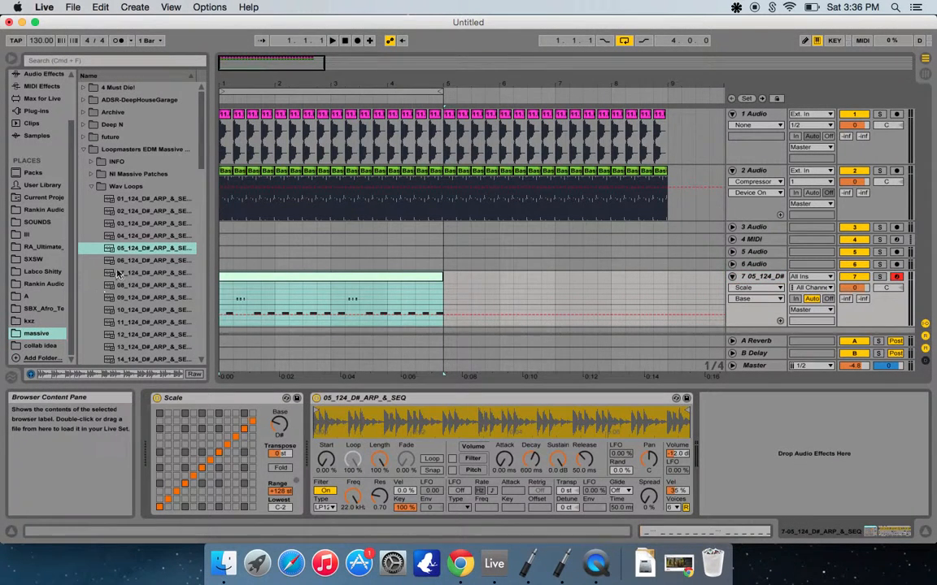
# Preview the ARP & SEQ loops 05 through 11, load 10_124_D#_ARP_&_SEQ into the melody track's Simpler and play the arrangement
pyautogui.click(158, 250)
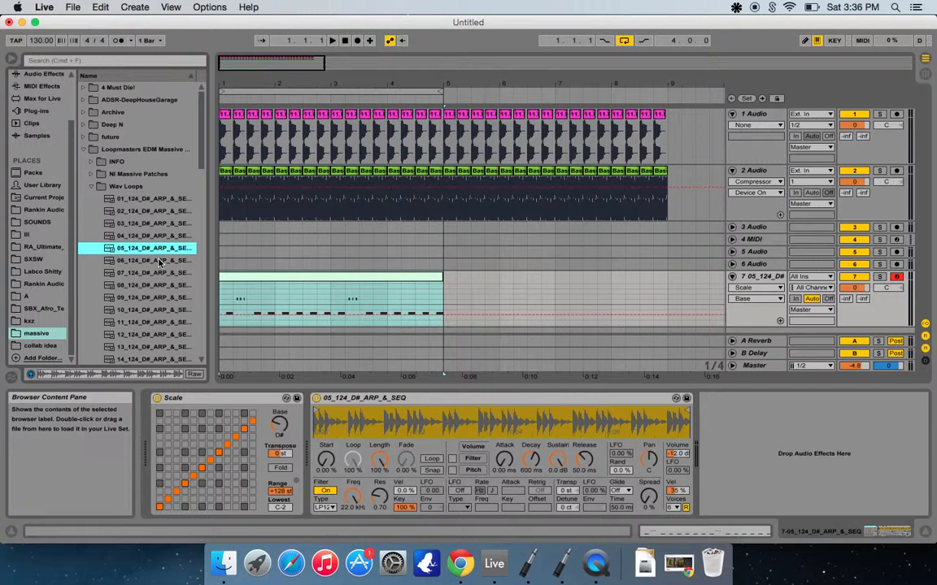
pyautogui.click(159, 261)
pyautogui.press('Down')
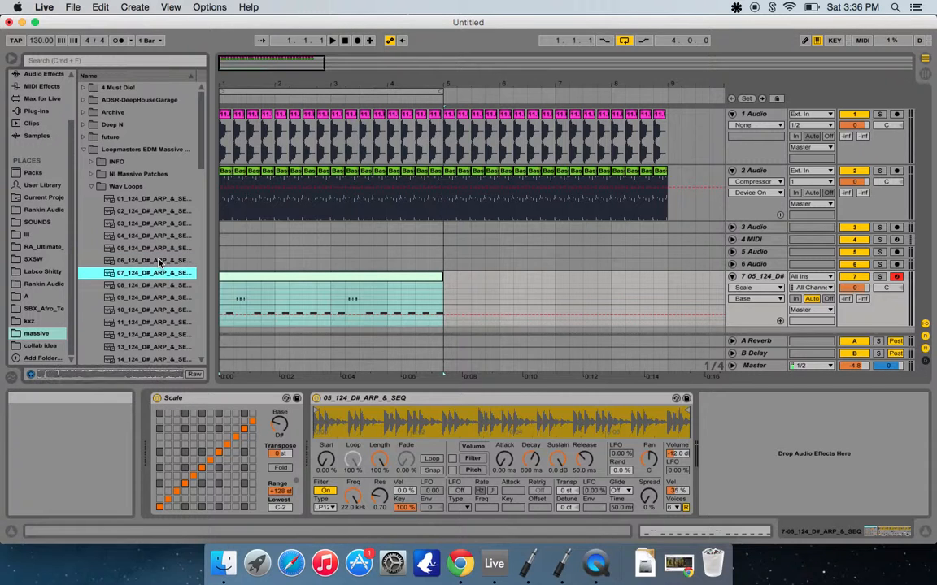
pyautogui.press('Down')
pyautogui.press('Down')
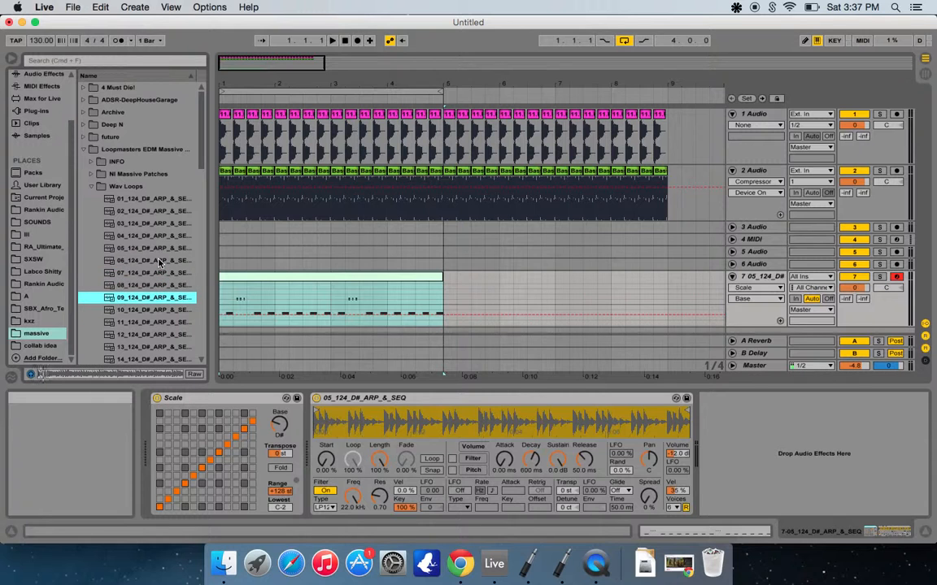
pyautogui.press('Down')
pyautogui.press('Down')
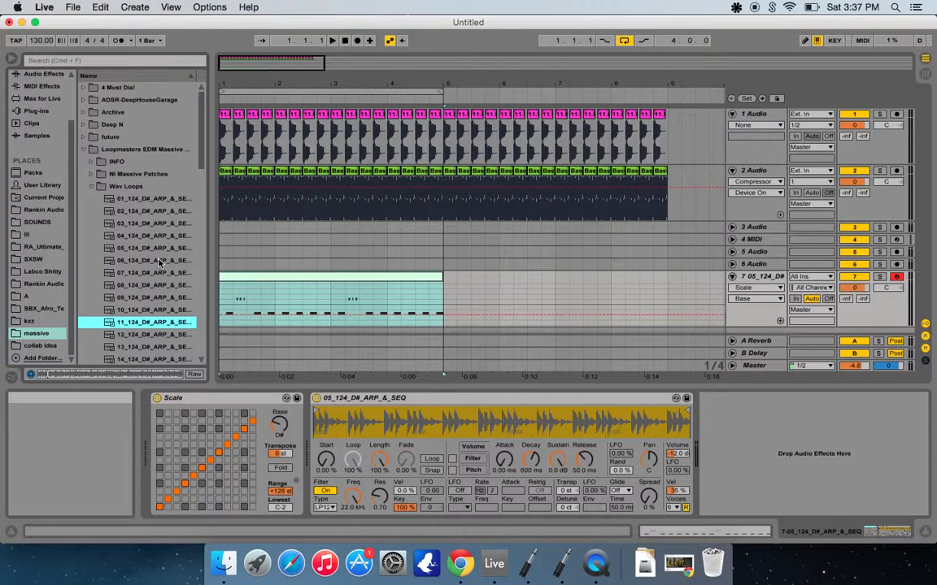
pyautogui.press('Up')
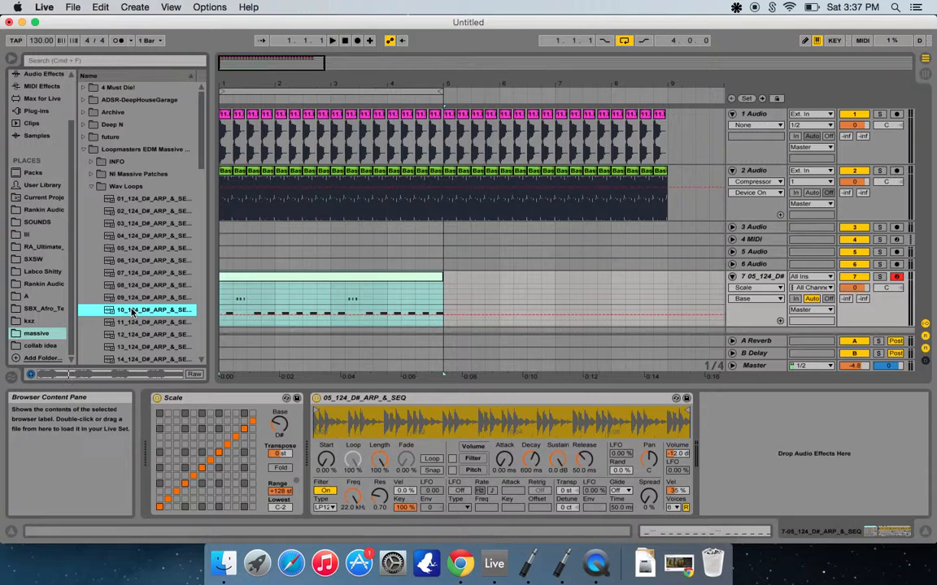
pyautogui.moveTo(132, 311); pyautogui.dragTo(352, 418)
pyautogui.press('space')
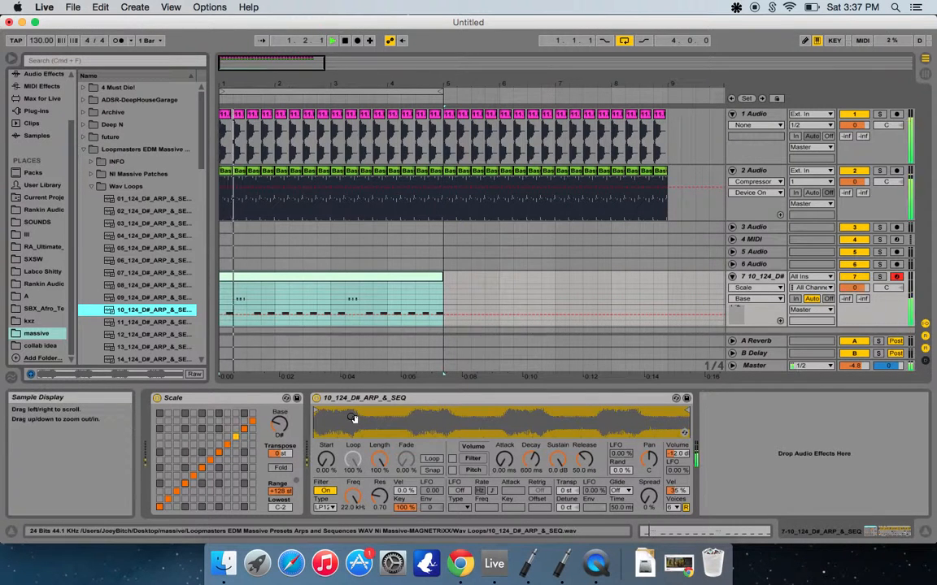
# Preview the ARP & SEQ loops from 12 onward and load 19_124_D#_ARP_&_SEQ into Simpler in place of loop 10
pyautogui.click(189, 334)
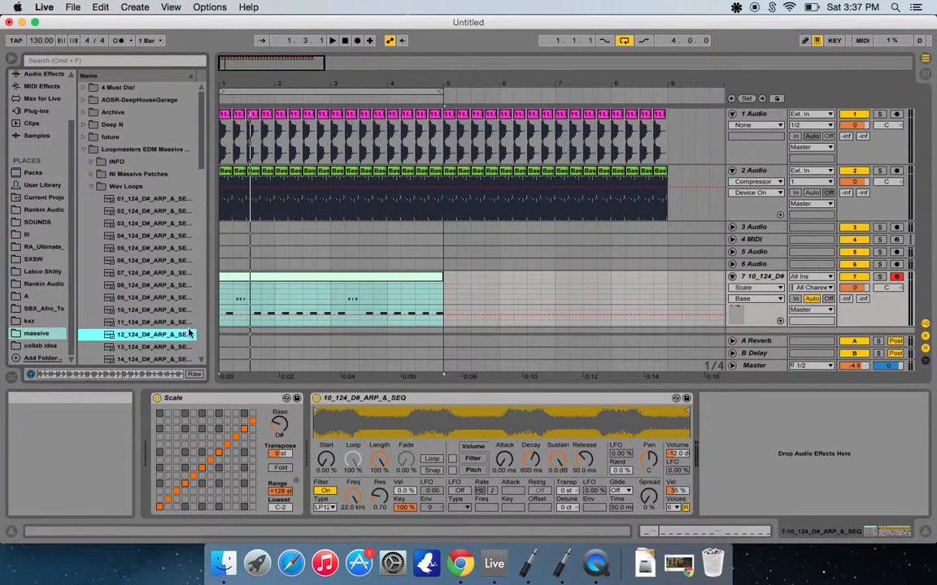
pyautogui.press('Down')
pyautogui.press('Down')
pyautogui.press('Down')
pyautogui.press('Down')
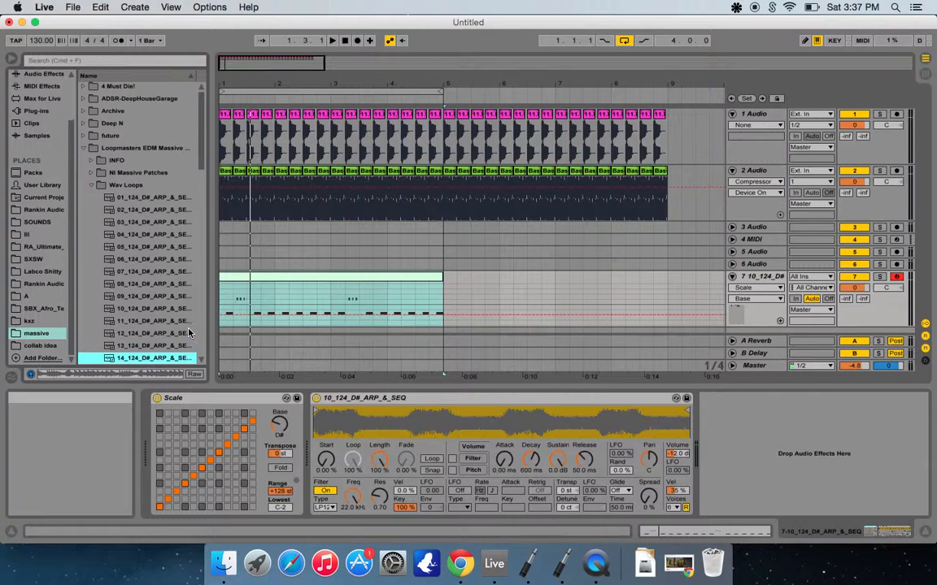
pyautogui.press('Down')
pyautogui.press('Down')
pyautogui.press('Down')
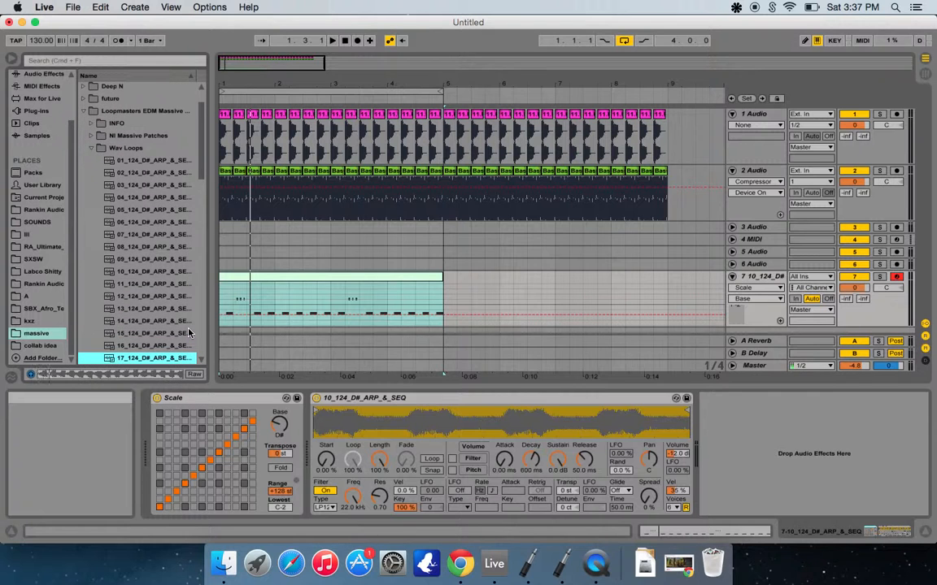
pyautogui.press('Down')
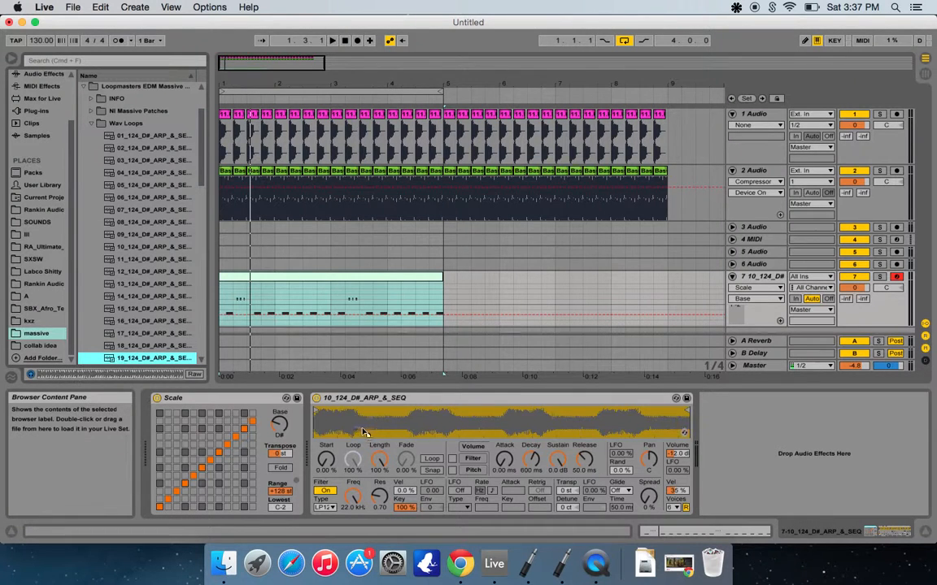
pyautogui.press('Return')
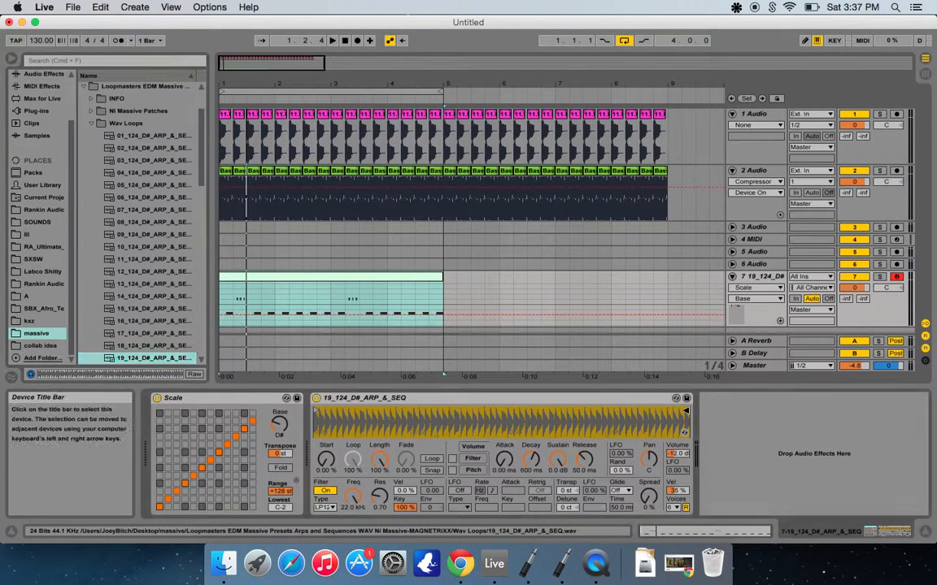
# Trim the end of loop 19 in Simpler to a very short slice at its start and play the arrangement
pyautogui.moveTo(665, 410)
pyautogui.mouseDown()
pyautogui.moveTo(536, 383)
pyautogui.moveTo(322, 386)
pyautogui.mouseUp()
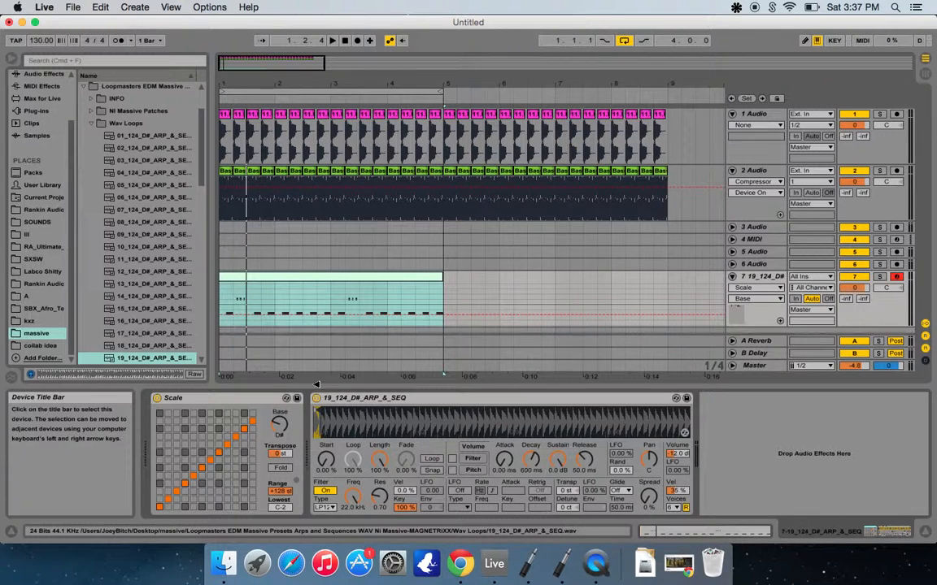
pyautogui.press('space')
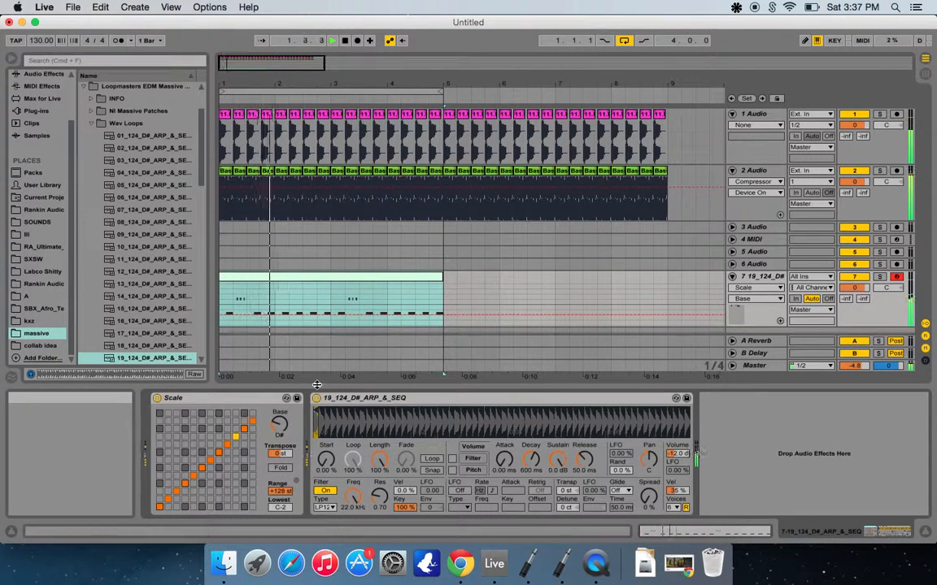
pyautogui.press('space')
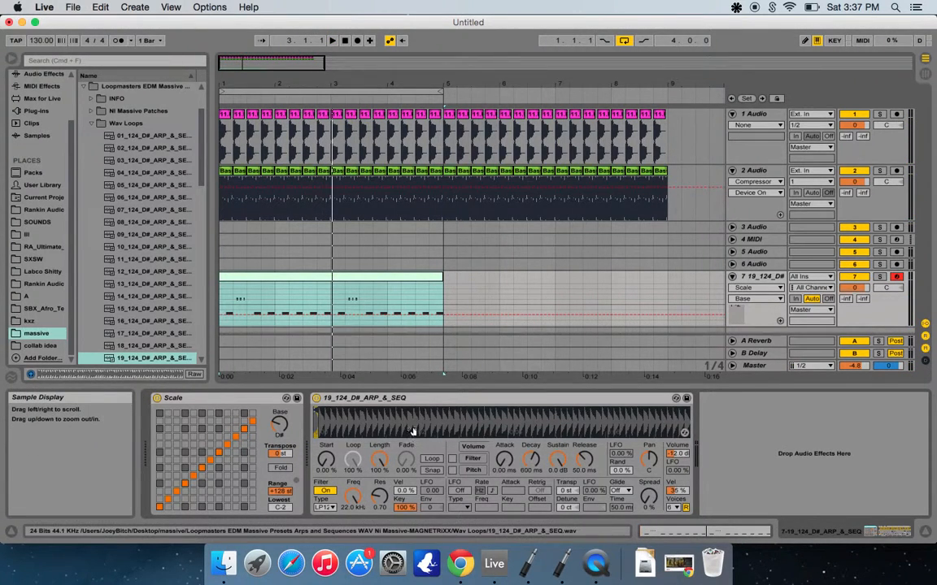
# Preview the ARP & SEQ loops 20 through 32 in the Wav Loops folder
pyautogui.scroll(-5, 180, 123)
pyautogui.press('Down')
pyautogui.press('Down')
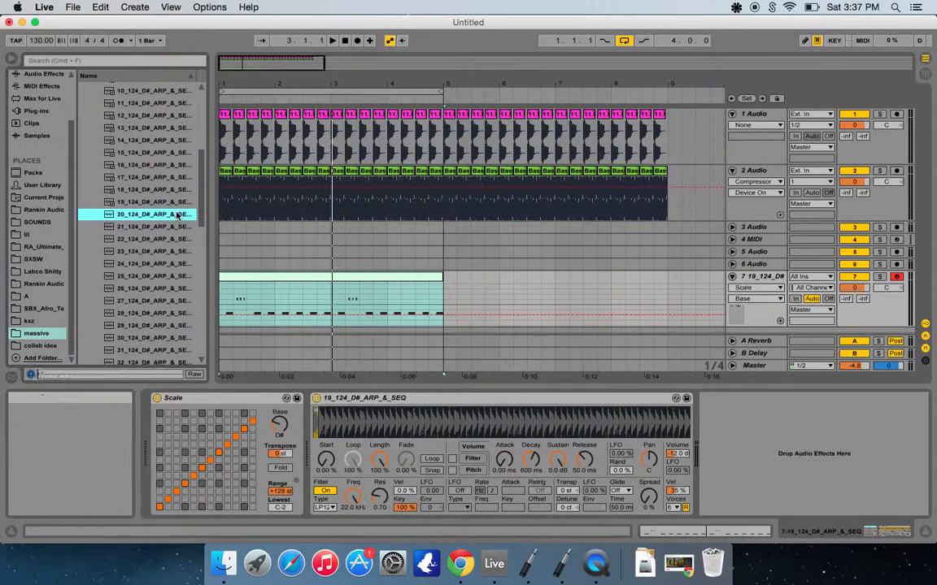
pyautogui.press('Down')
pyautogui.press('Down')
pyautogui.press('Down')
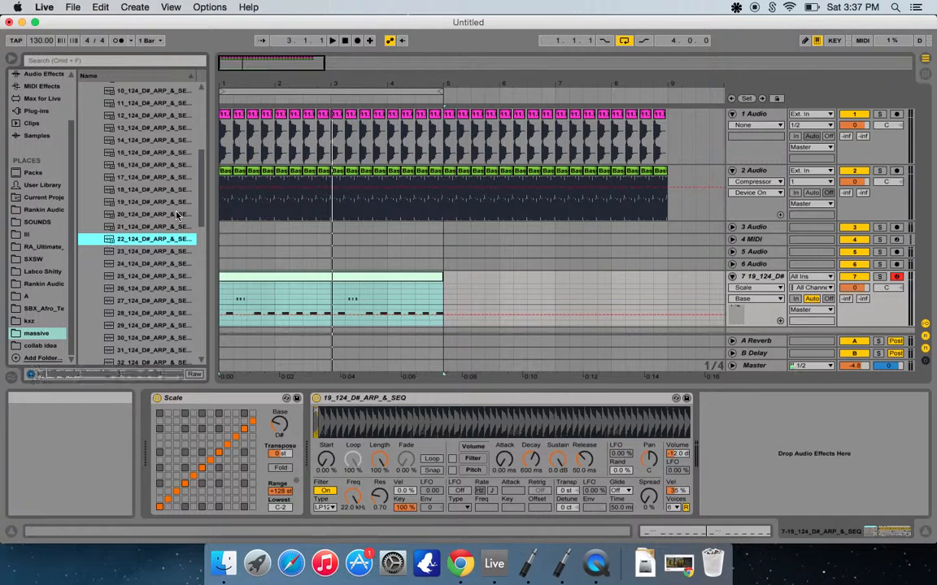
pyautogui.press('Down')
pyautogui.press('Down')
pyautogui.press('Down')
pyautogui.press('Down')
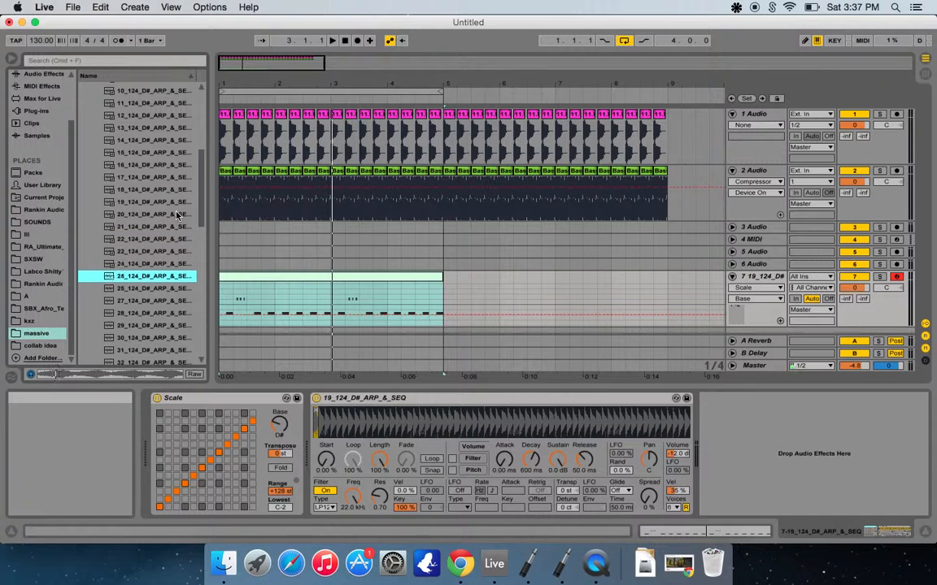
pyautogui.press('Down')
pyautogui.press('Down')
pyautogui.press('Down')
pyautogui.press('Down')
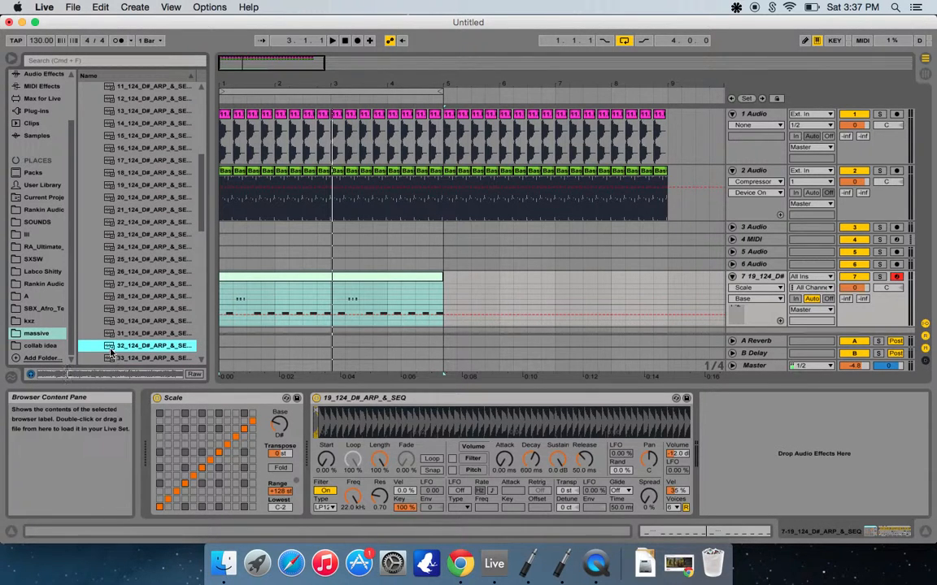
# Load 32_124_D#_ARP_&_SEQ into Simpler, trim its end to a very short slice at the start and play the arrangement
pyautogui.moveTo(359, 420); pyautogui.dragTo(361, 420)
pyautogui.press('space')
pyautogui.press('space')
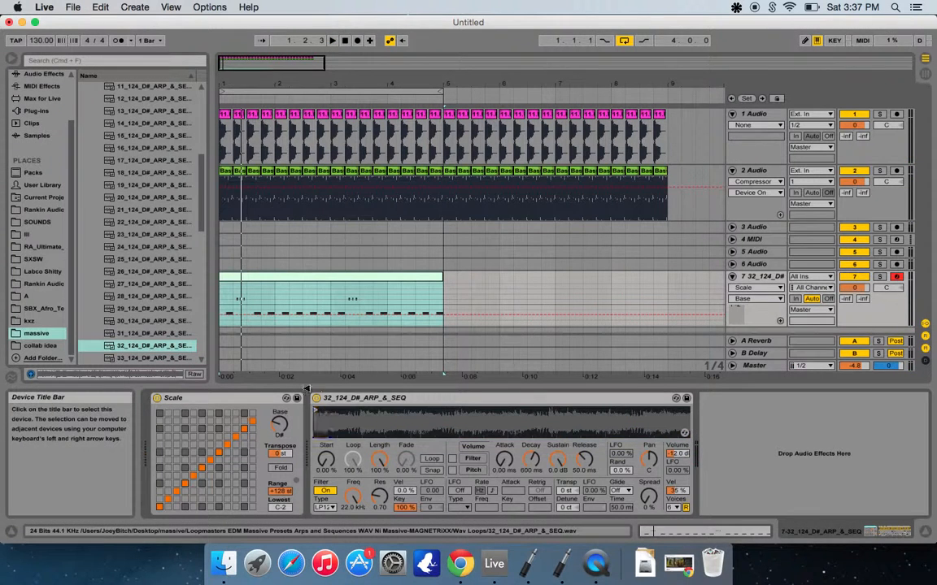
pyautogui.press('space')
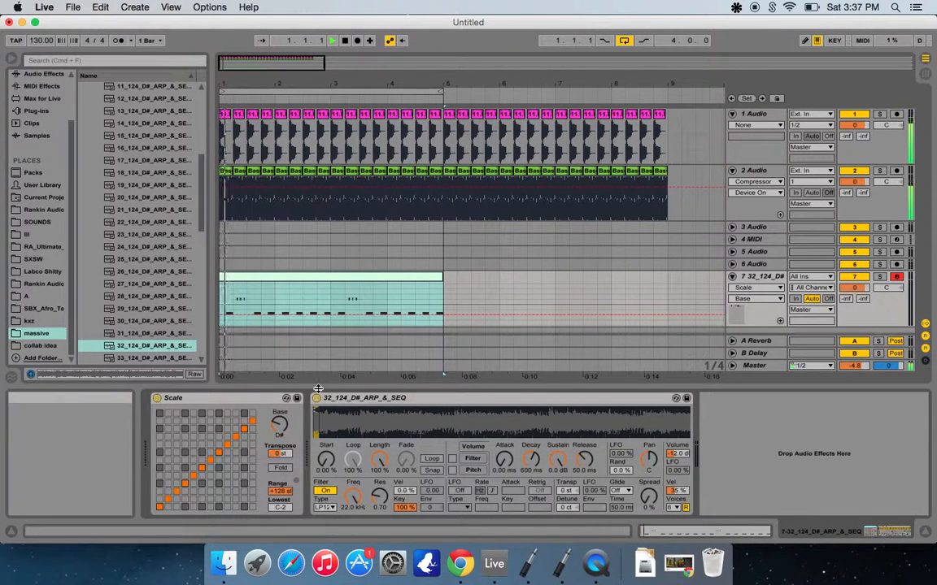
# Transpose all notes of the four-bar melody clip down to the range D3 to F#3 and play the arrangement
pyautogui.doubleClick(318, 284)
pyautogui.click(511, 448)
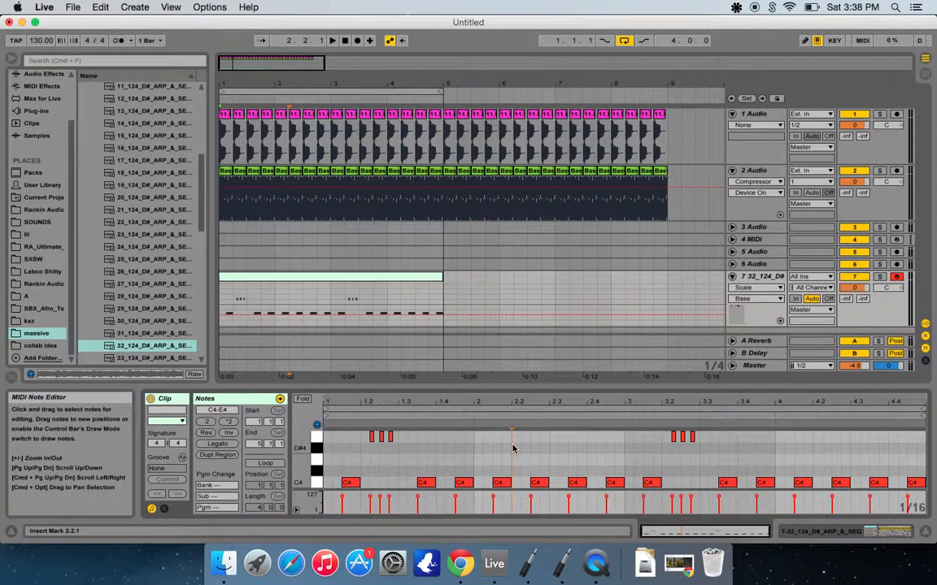
pyautogui.press('super+a')
pyautogui.hotkey('shift', 'Up')
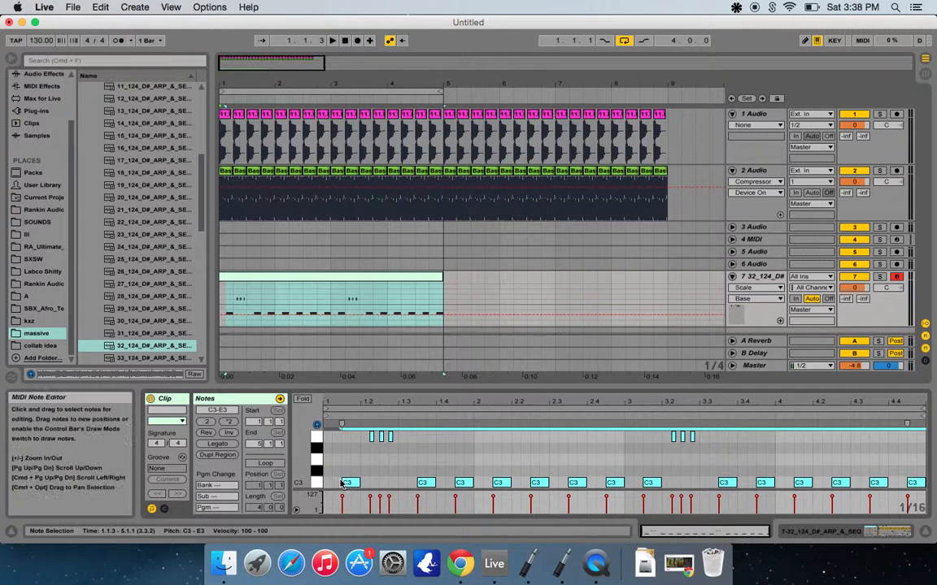
pyautogui.moveTo(347, 485); pyautogui.dragTo(350, 467)
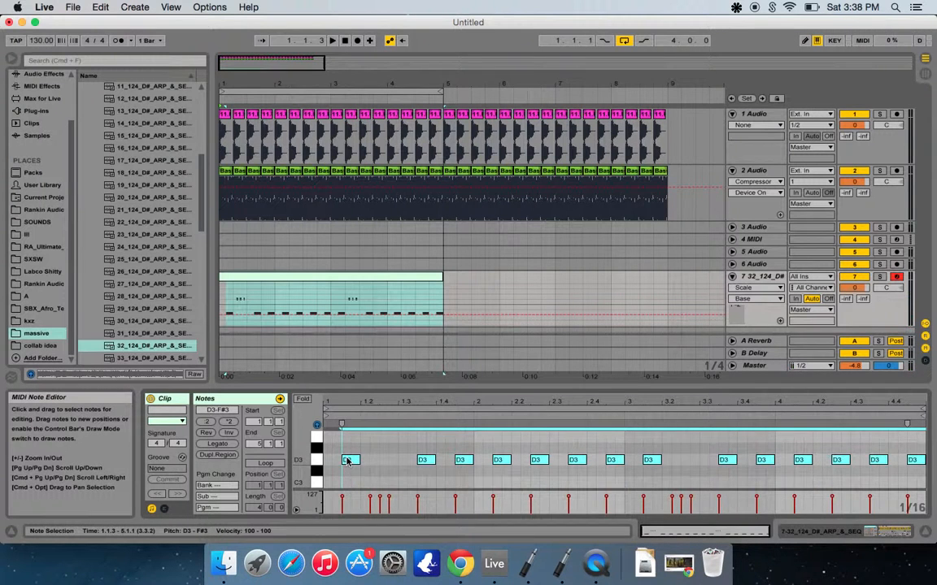
pyautogui.press('space')
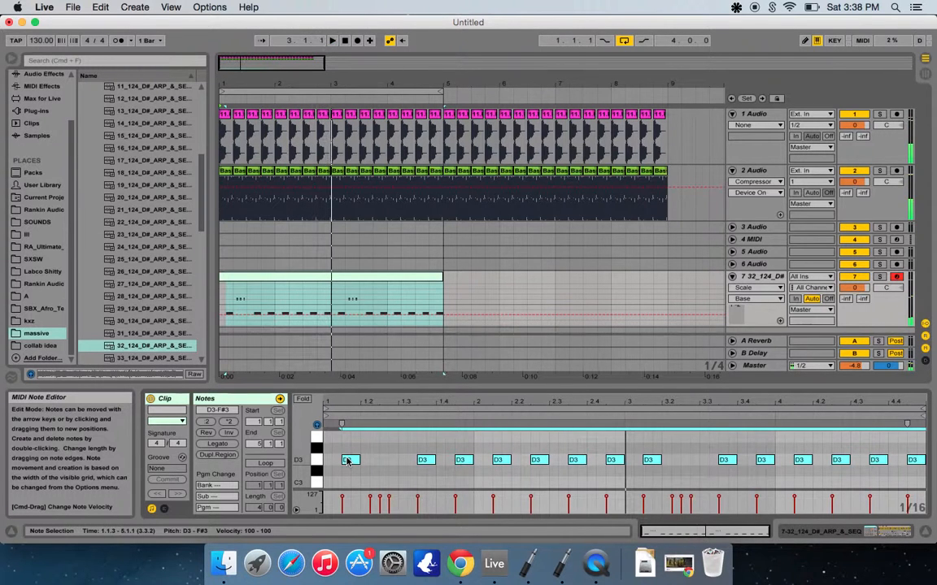
# Collapse the Loopmasters folder, open the audio synth loops of SM White Label - Big Room Techno and preview up to brt_syn128_bigsynth_D
pyautogui.scroll(3, 41, 268)
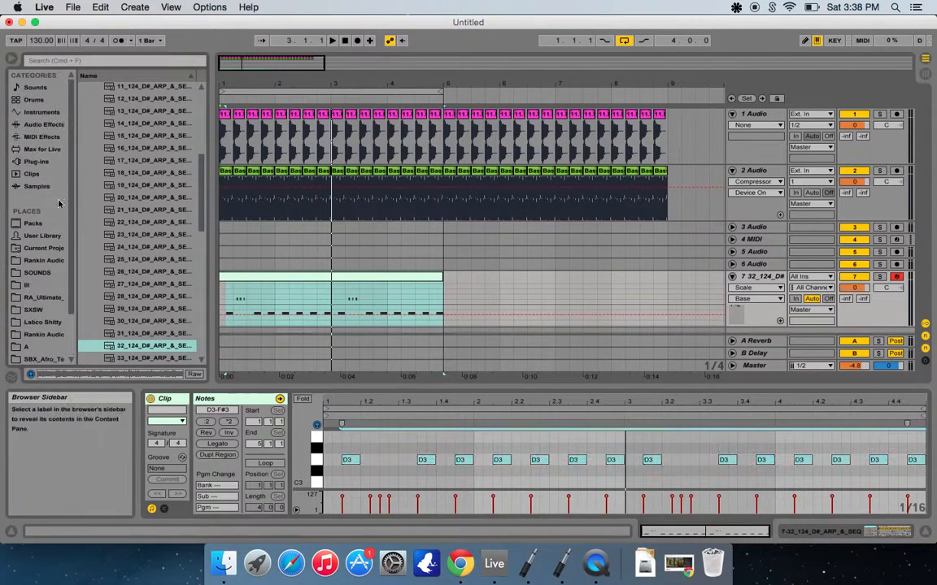
pyautogui.scroll(10, 128, 189)
pyautogui.click(91, 187)
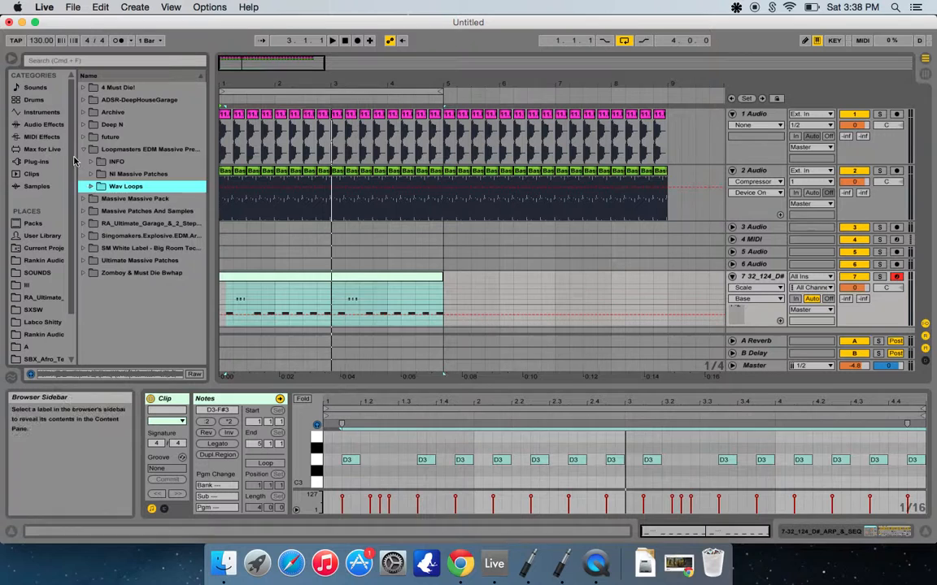
pyautogui.click(83, 149)
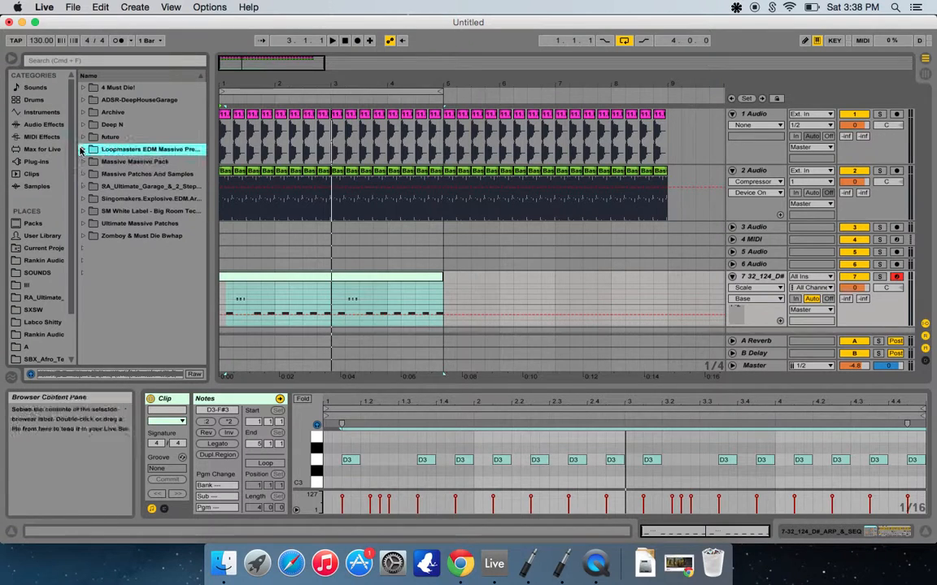
pyautogui.click(83, 211)
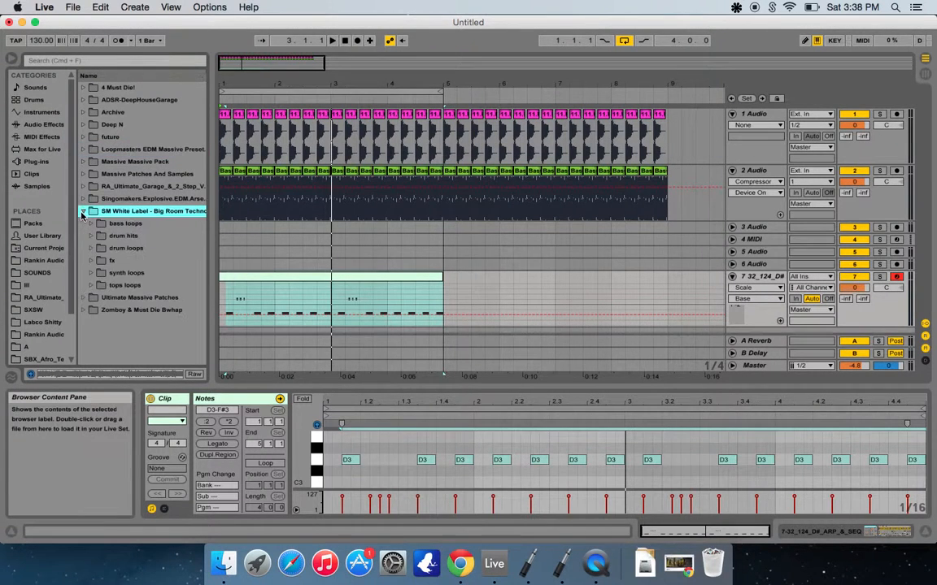
pyautogui.click(90, 274)
pyautogui.click(98, 286)
pyautogui.click(129, 298)
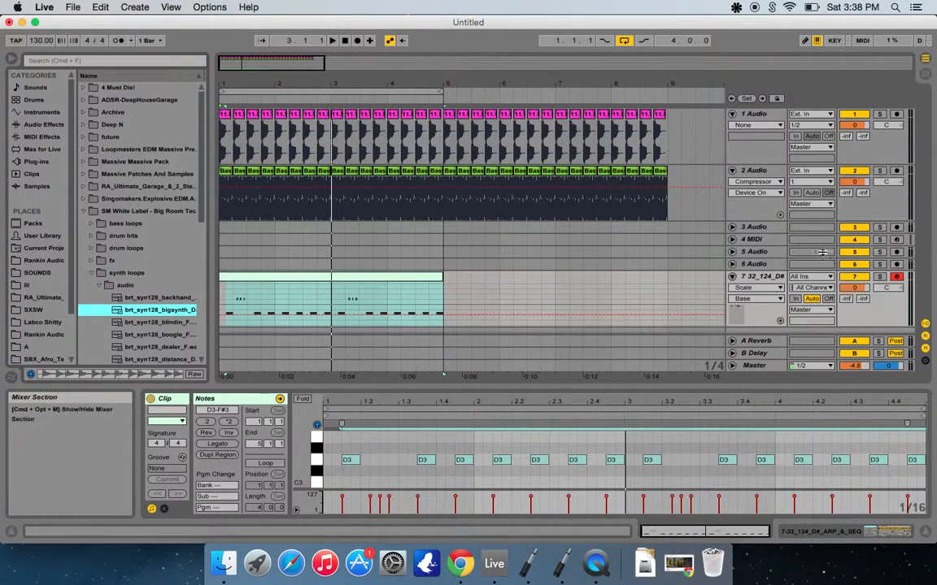
# Load brt_syn128_bigsynth_D into the melody track's Simpler with its start trimmed, set the Scale base to D and play the arrangement
pyautogui.click(762, 278)
pyautogui.moveTo(116, 311); pyautogui.dragTo(364, 430)
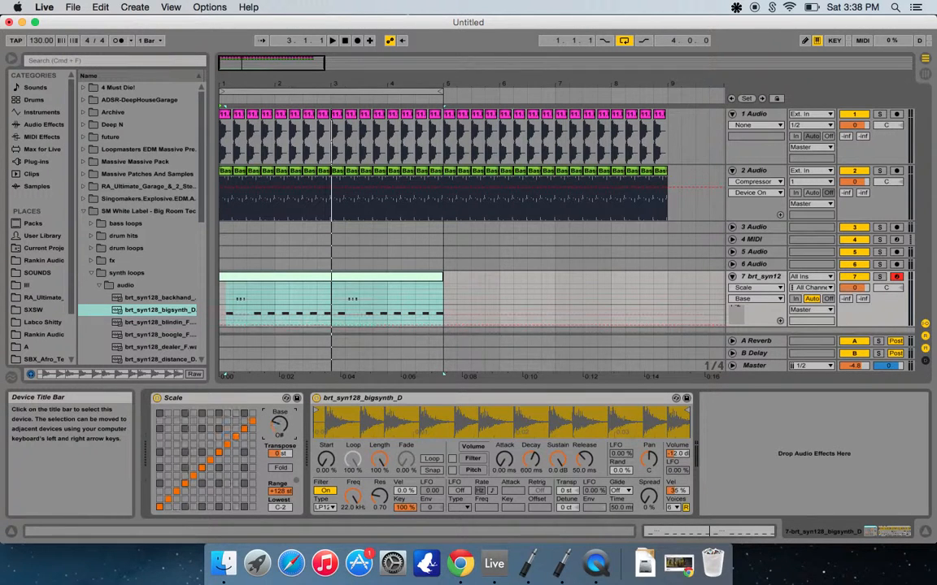
pyautogui.press('space')
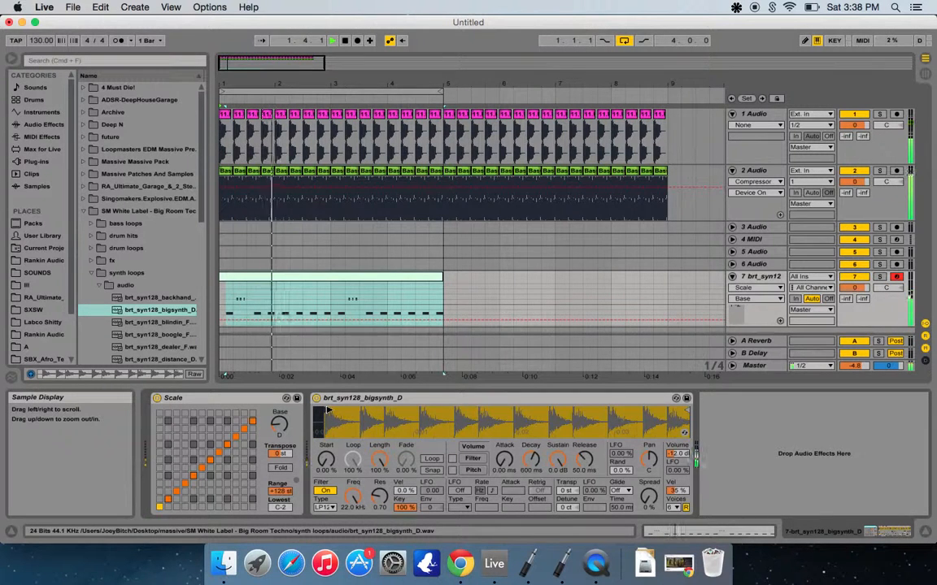
pyautogui.click(360, 278)
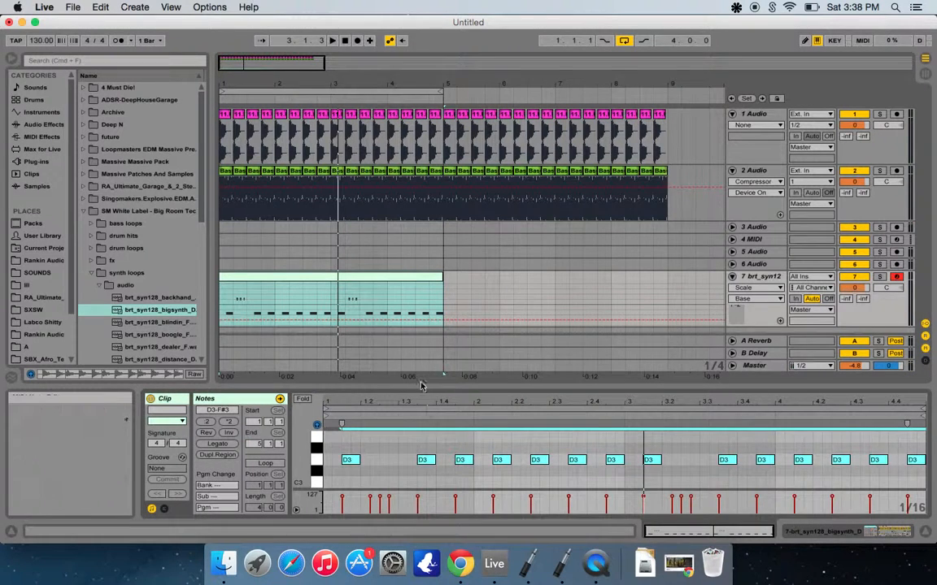
# Delete the short F#3 notes from the four-bar melody clip, leaving only the D3 notes
pyautogui.moveTo(416, 388); pyautogui.dragTo(439, 226)
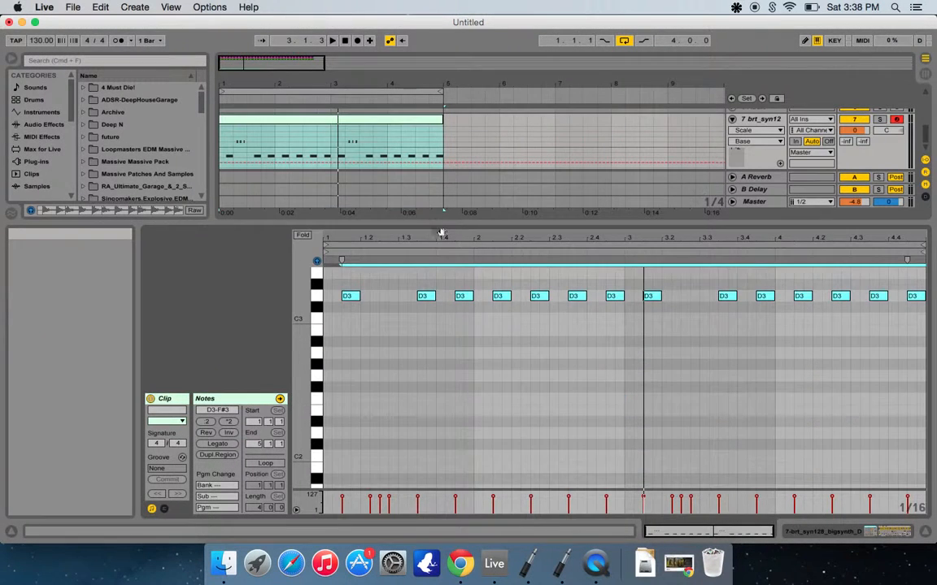
pyautogui.scroll(5, 740, 465)
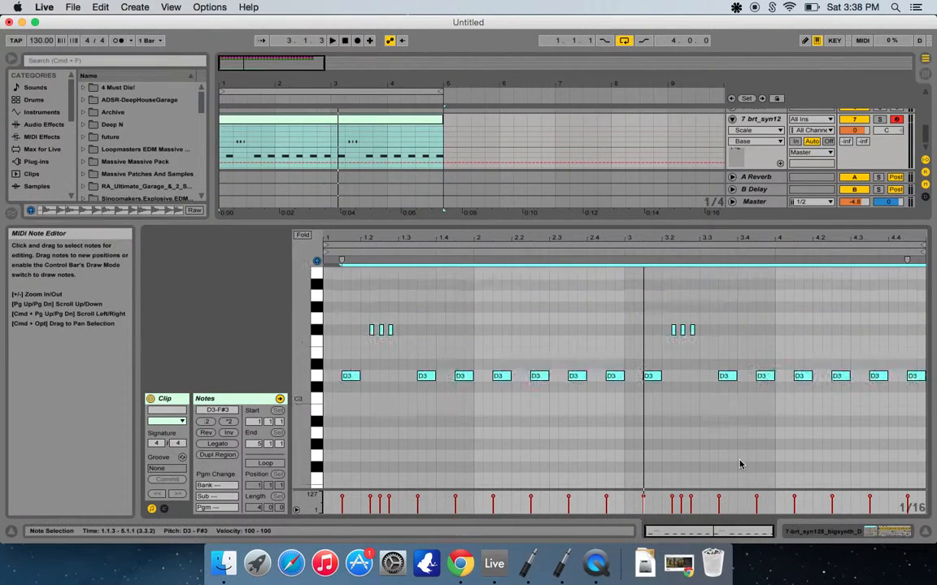
pyautogui.scroll(2, 740, 464)
pyautogui.moveTo(736, 334); pyautogui.dragTo(349, 368)
pyautogui.press('Delete')
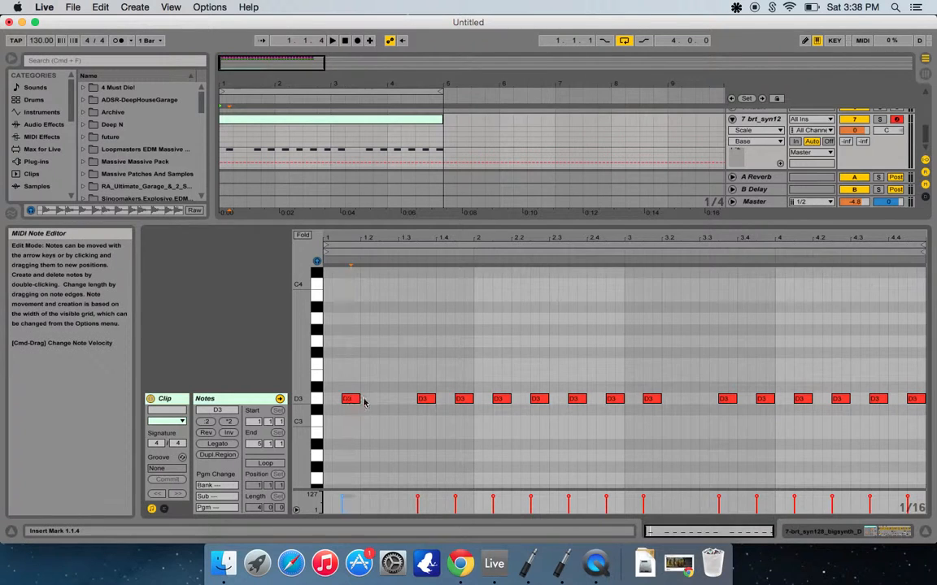
# Duplicate the first D3 note repeatedly so that a D3 falls on every off-beat through the end of bar 4
pyautogui.click(351, 399)
pyautogui.press('super+d')
pyautogui.press('super+d')
pyautogui.press('super+d')
pyautogui.press('super+d')
pyautogui.press('super+d')
pyautogui.press('super+d')
pyautogui.press('super+d')
pyautogui.press('super+d')
pyautogui.press('super+d')
pyautogui.press('super+d')
pyautogui.press('super+d')
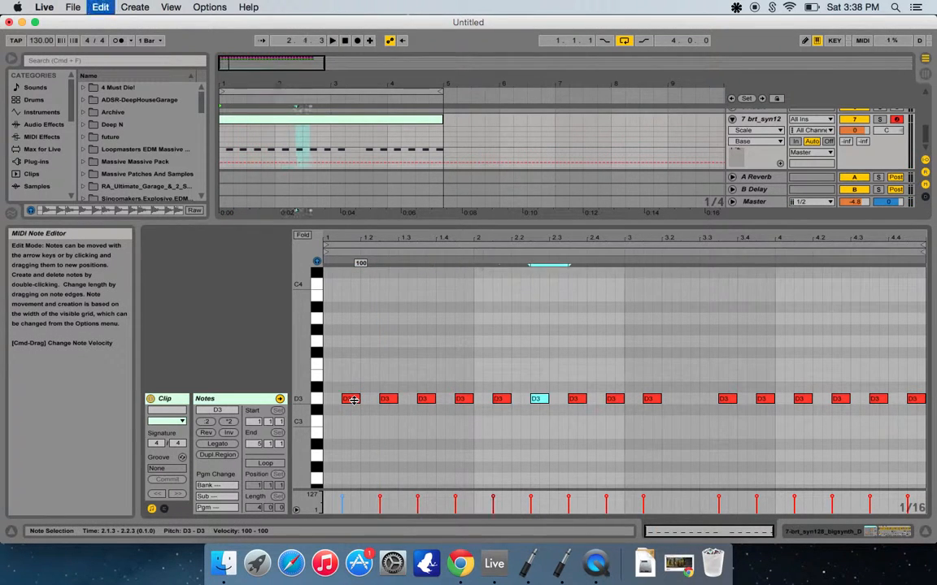
pyautogui.press('super+d')
pyautogui.press('super+d')
pyautogui.press('super+d')
pyautogui.press('super+d')
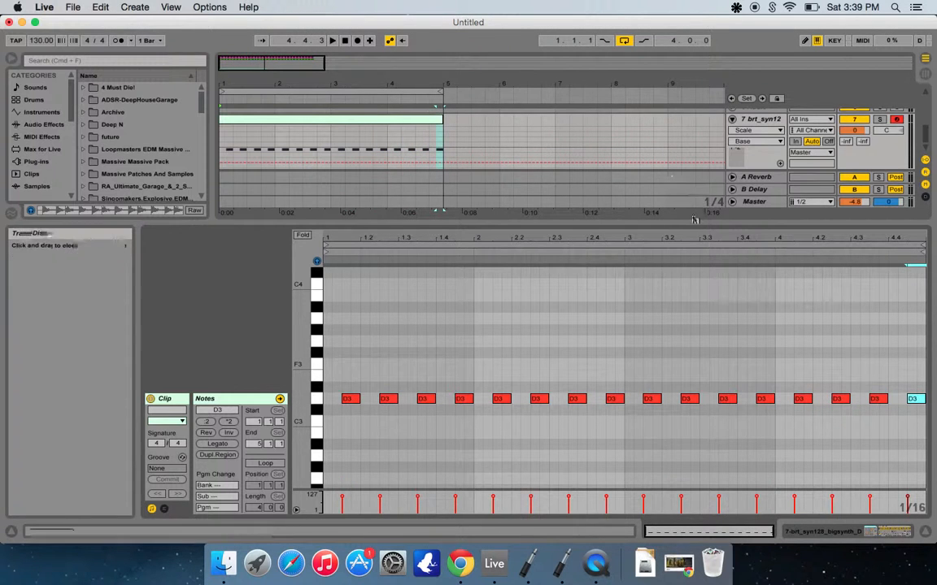
# Open the melody track's devices and show the modulation of Simpler's Transpose on that track
pyautogui.moveTo(694, 219); pyautogui.dragTo(689, 347)
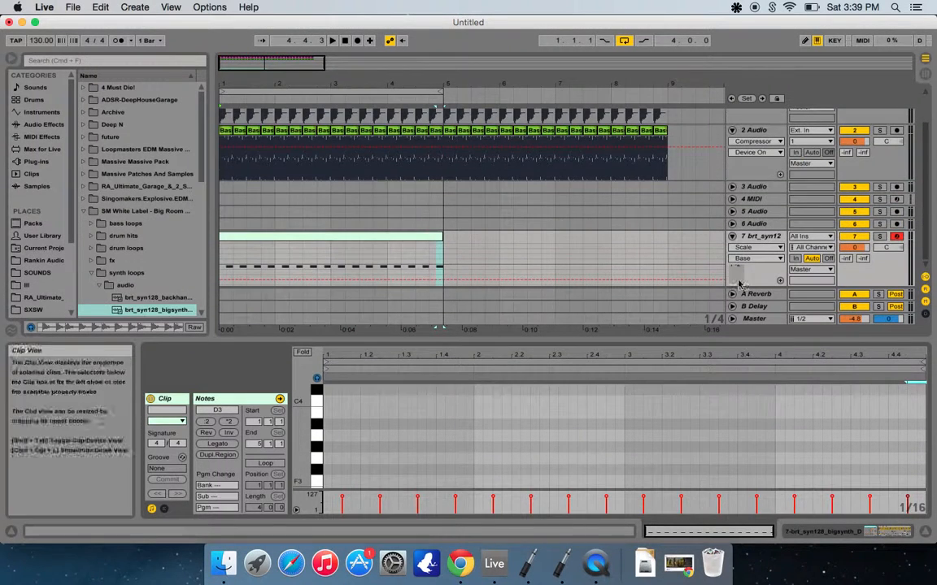
pyautogui.doubleClick(764, 237)
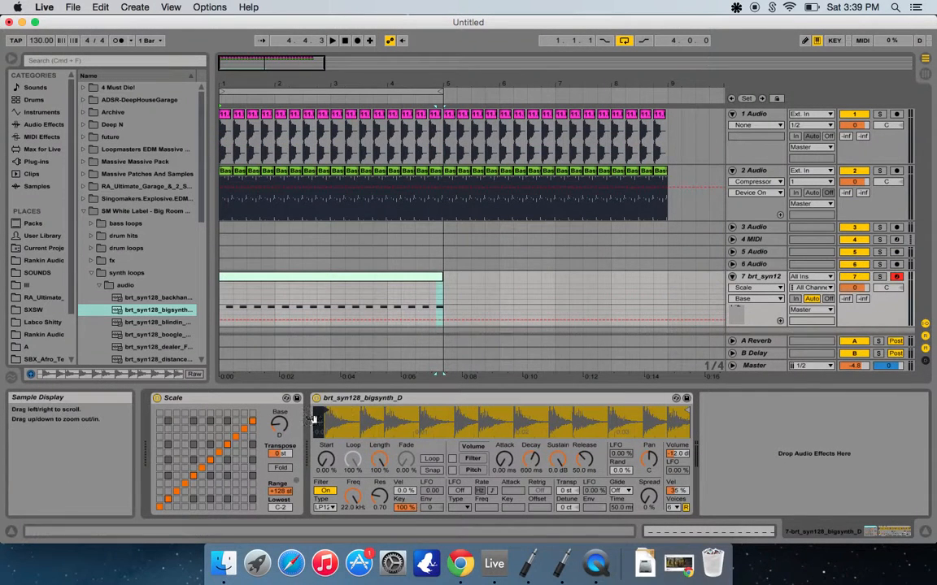
pyautogui.click(565, 491)
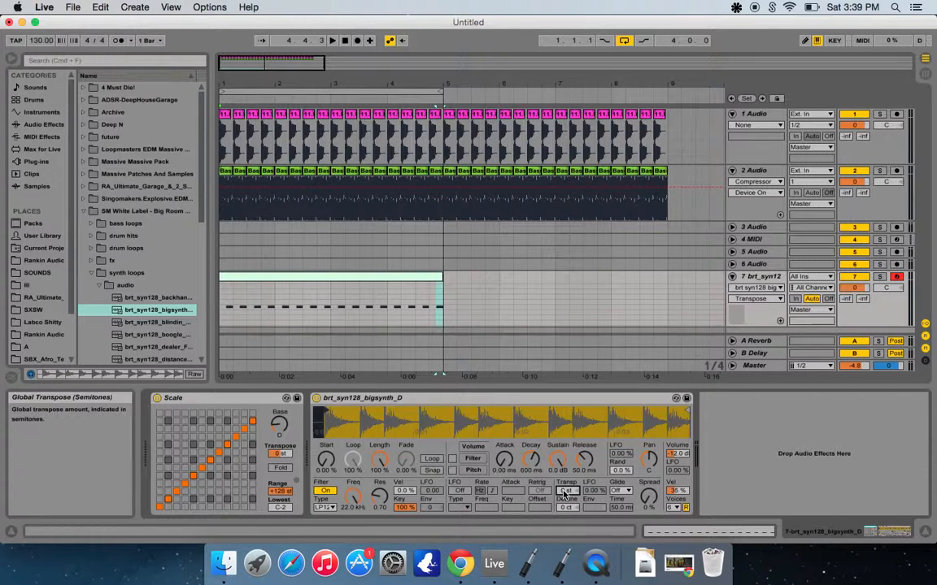
pyautogui.rightClick(565, 492)
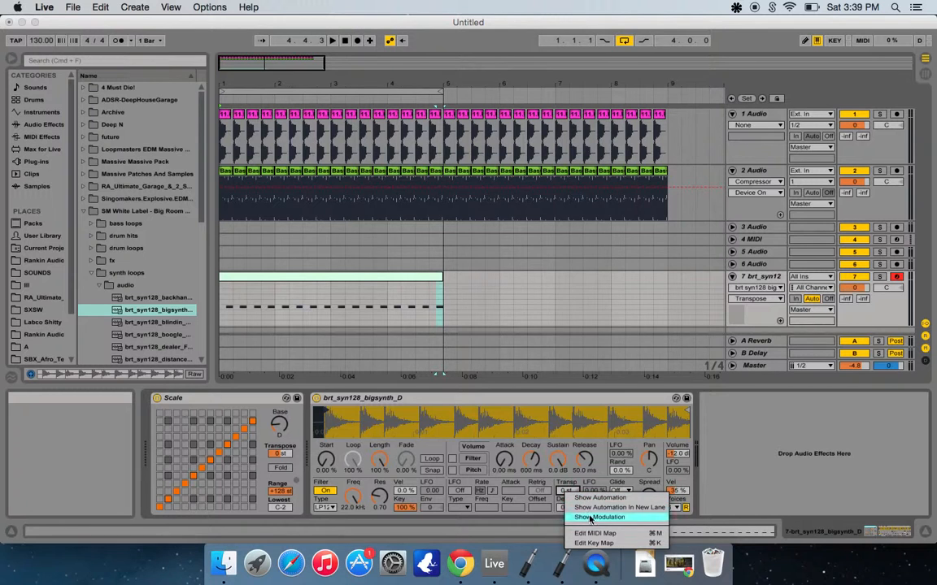
pyautogui.click(591, 518)
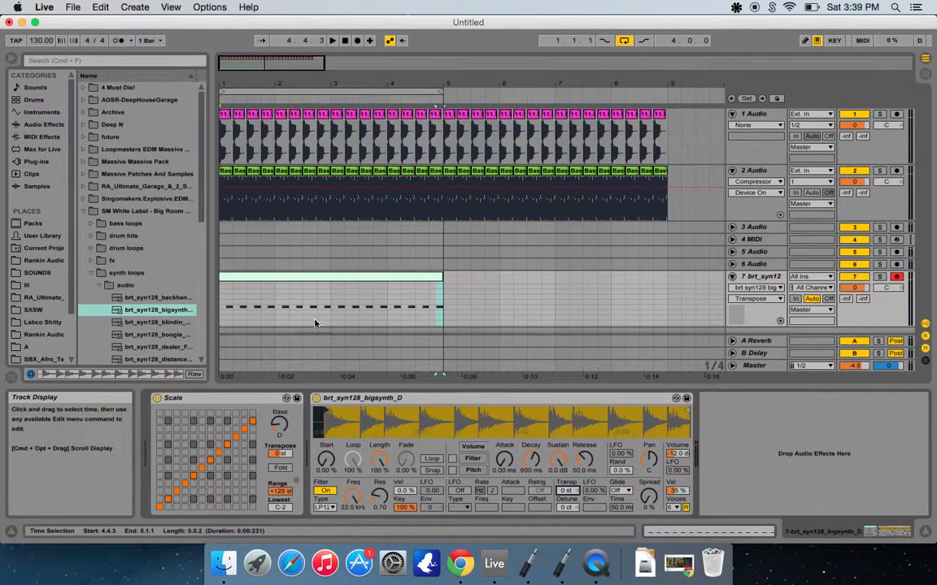
pyautogui.press('b')
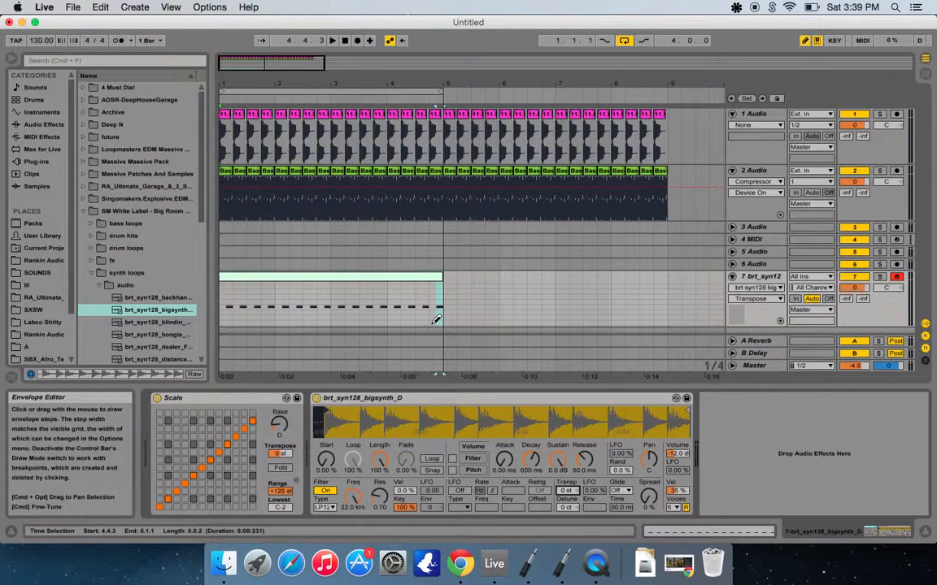
pyautogui.click(433, 323)
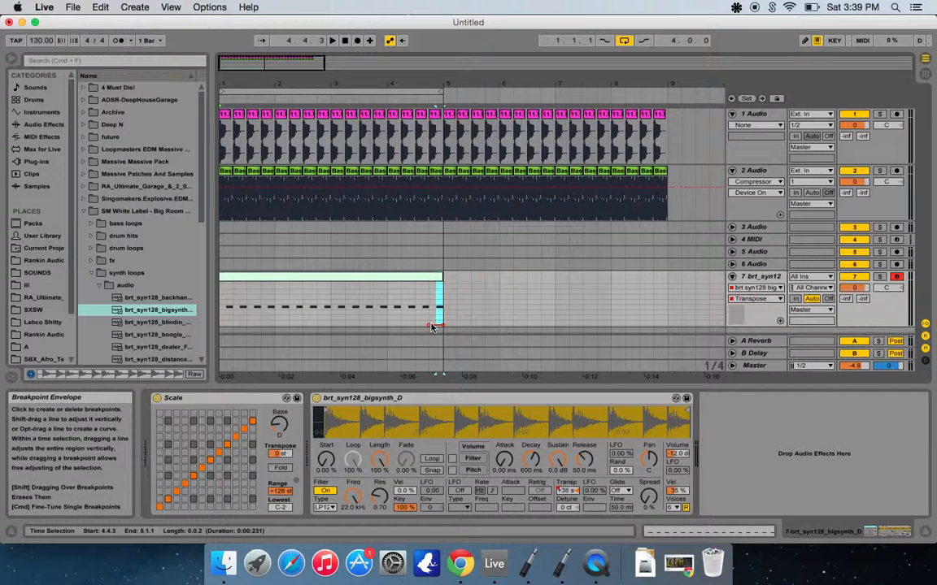
pyautogui.moveTo(429, 316); pyautogui.dragTo(424, 308)
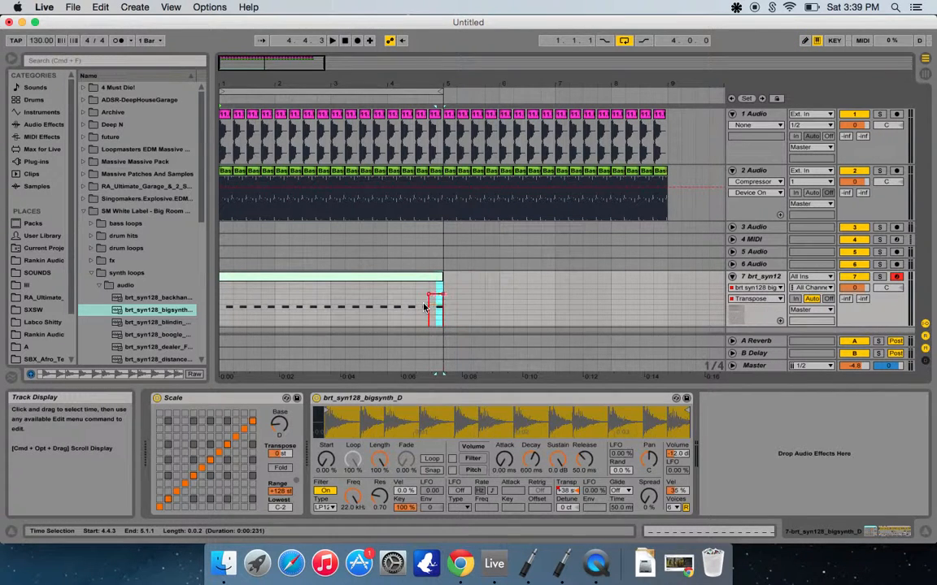
pyautogui.click(430, 295)
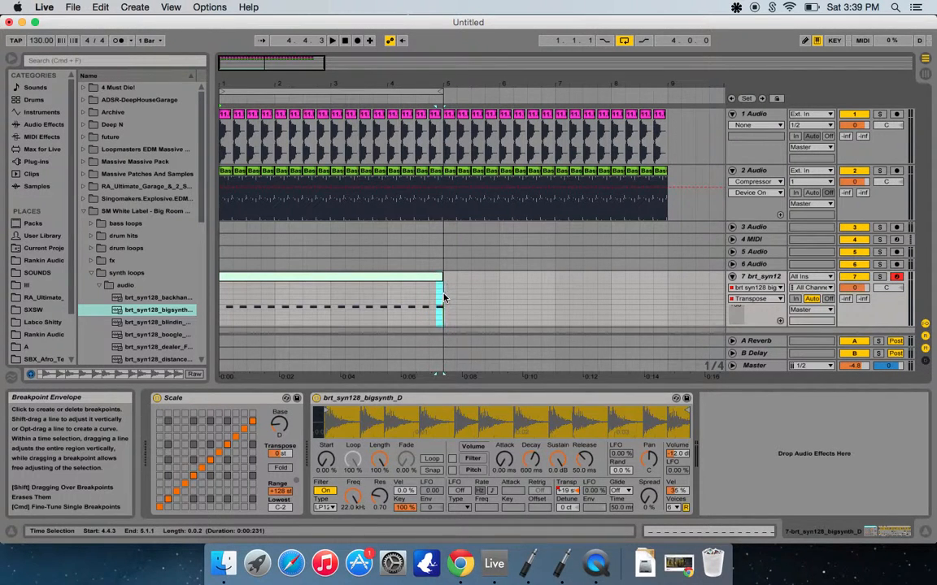
pyautogui.click(443, 298)
pyautogui.hscroll(2, 441, 300)
pyautogui.click(417, 301)
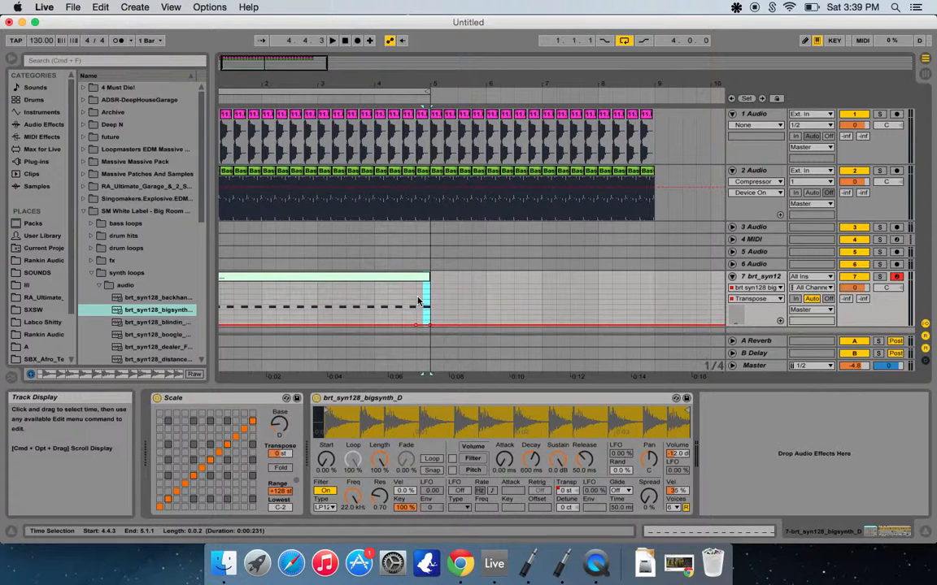
pyautogui.moveTo(417, 302); pyautogui.dragTo(424, 306)
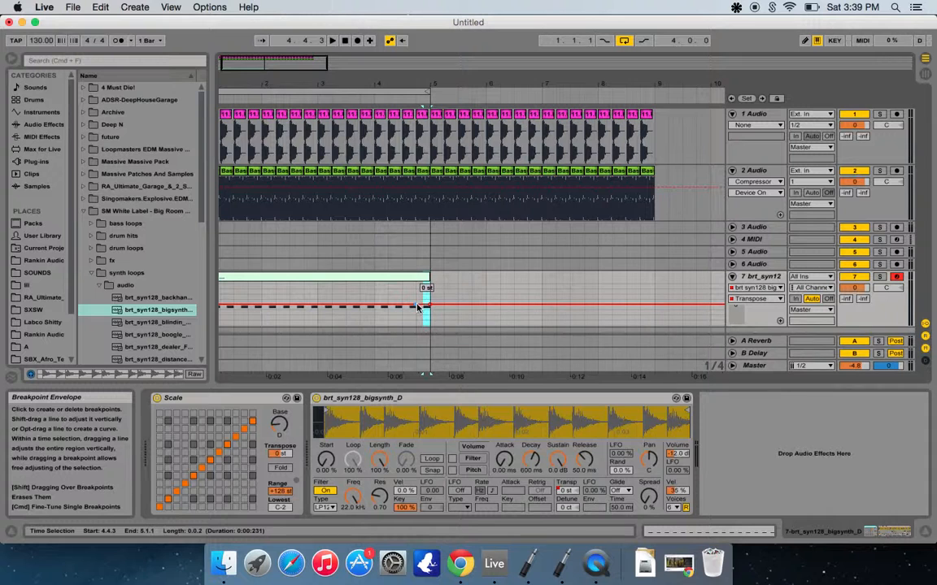
# Shape the melody's Transpose envelope as a ramp from 0 st at bar 1 to +12 st at bar 5, dropping back to 0 st, and play it
pyautogui.moveTo(420, 306); pyautogui.dragTo(430, 297)
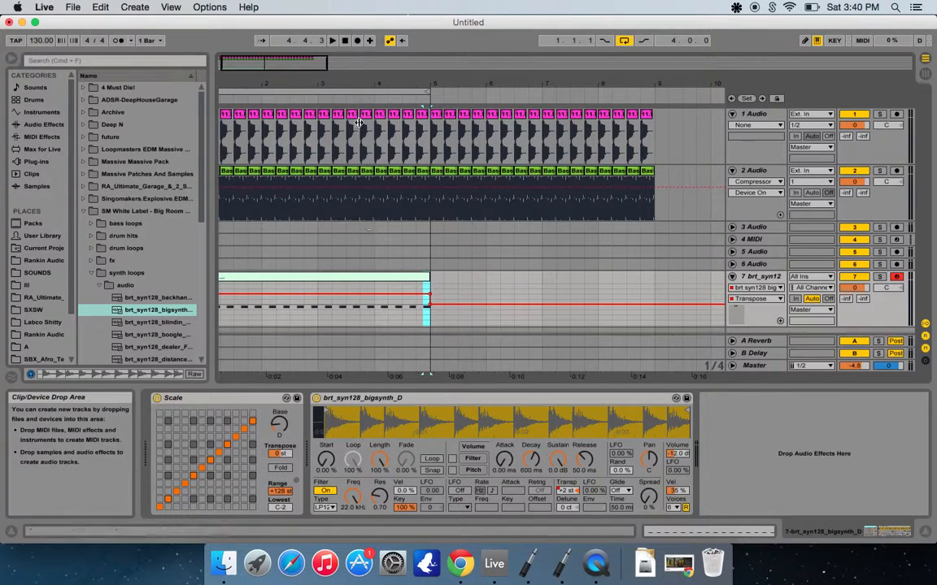
pyautogui.moveTo(298, 59); pyautogui.dragTo(324, 69)
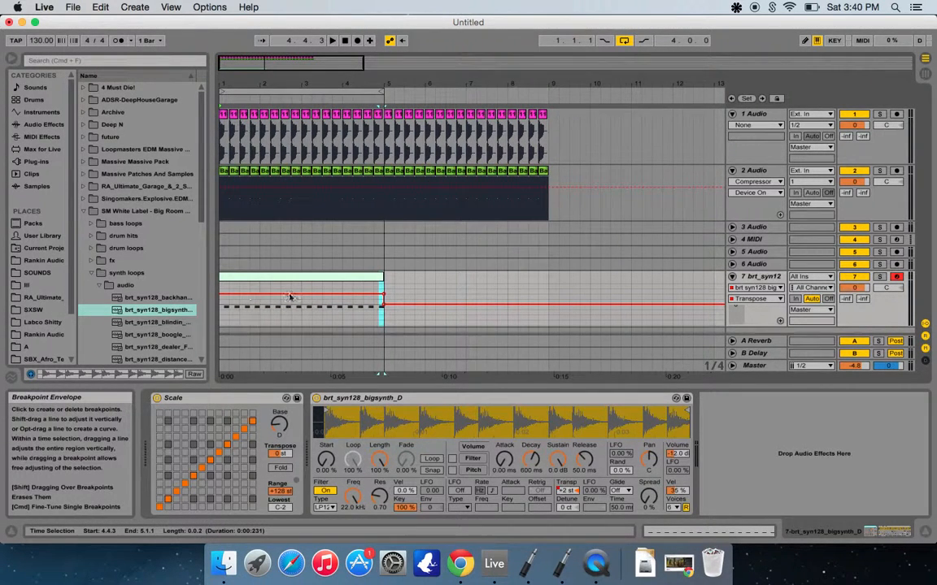
pyautogui.moveTo(384, 298)
pyautogui.moveTo(382, 303); pyautogui.dragTo(382, 279)
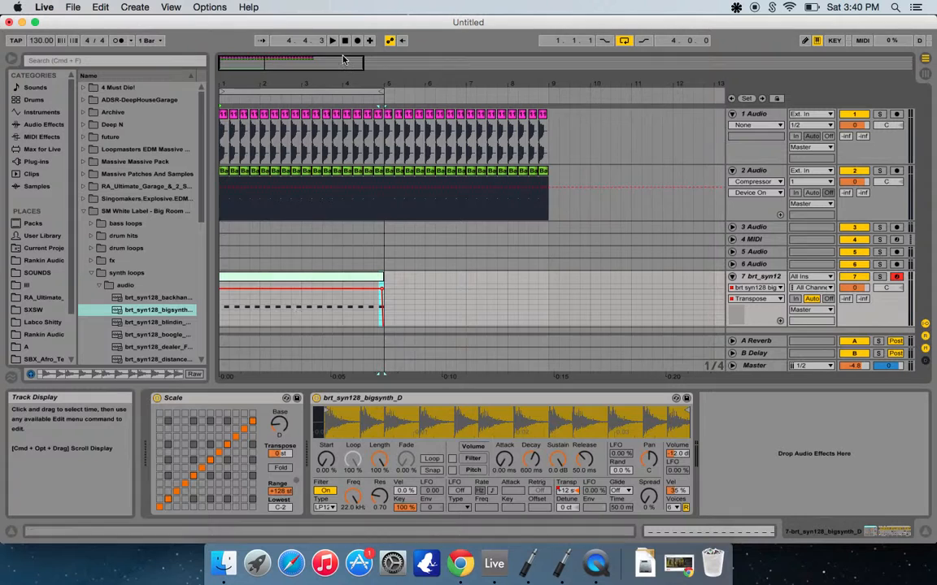
pyautogui.moveTo(223, 293); pyautogui.dragTo(224, 328)
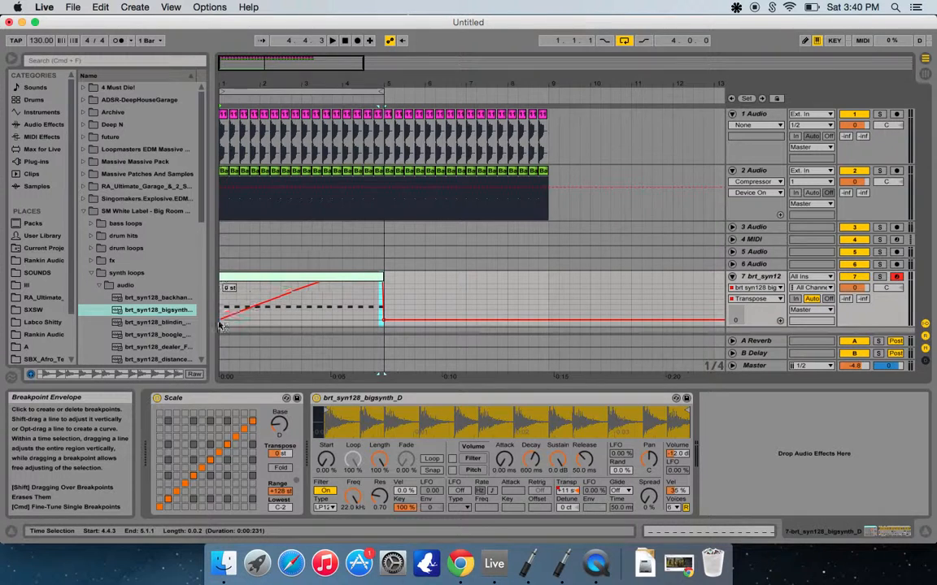
pyautogui.doubleClick(346, 42)
pyautogui.press('space')
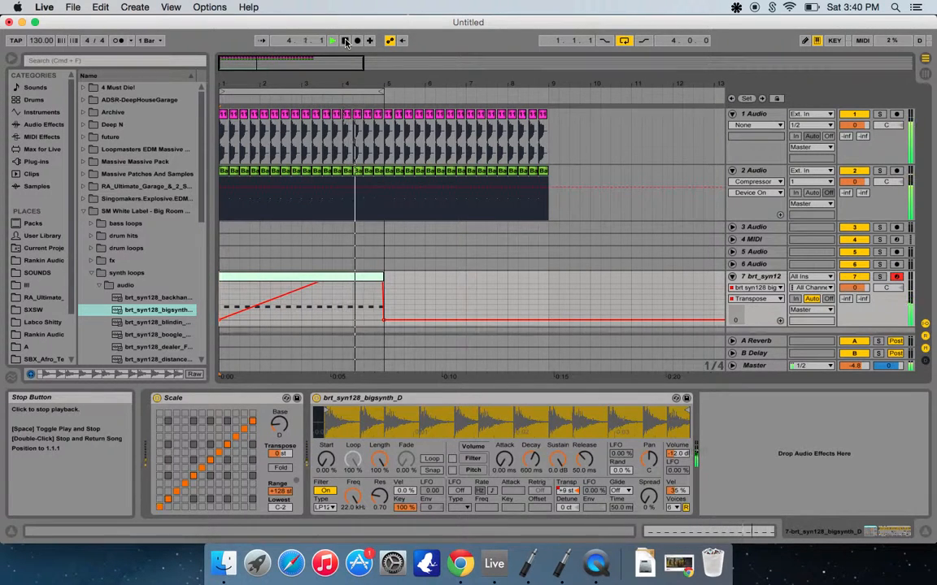
pyautogui.click(346, 41)
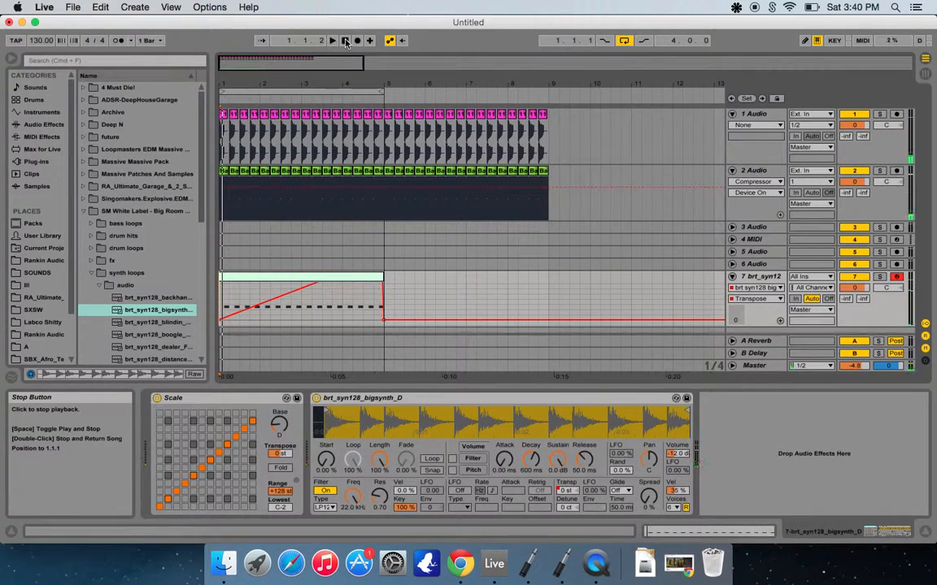
# Lower the peak of the Transpose ramp at the end of bar 4 and play the arrangement
pyautogui.scroll(3, 353, 303)
pyautogui.moveTo(382, 304); pyautogui.dragTo(382, 315)
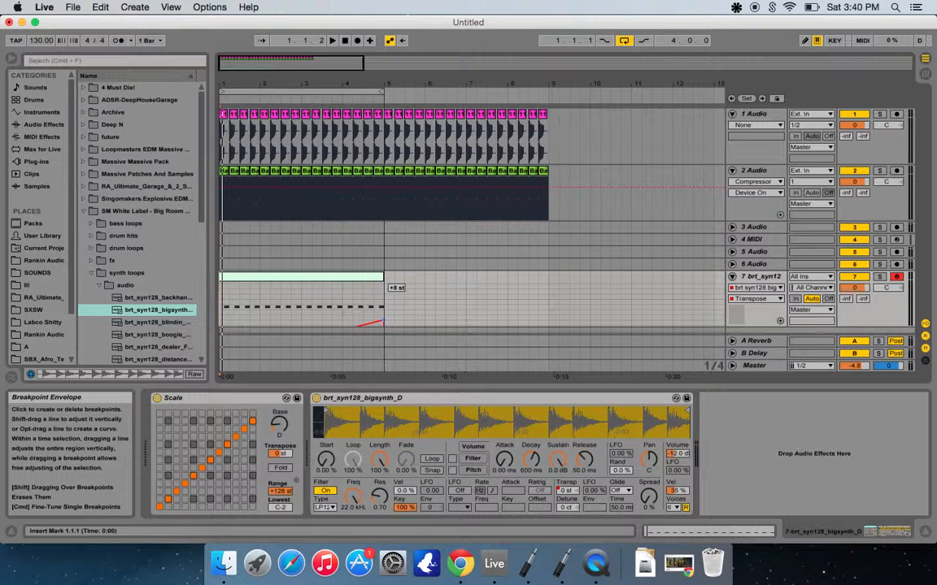
pyautogui.moveTo(381, 326); pyautogui.dragTo(382, 310)
pyautogui.click(331, 40)
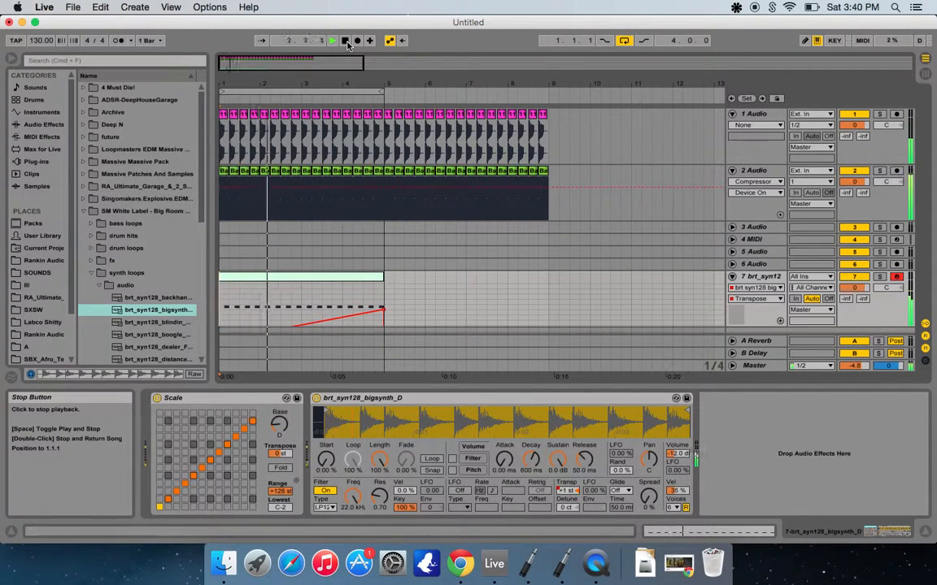
pyautogui.press('XF86AudioRaiseVolume')
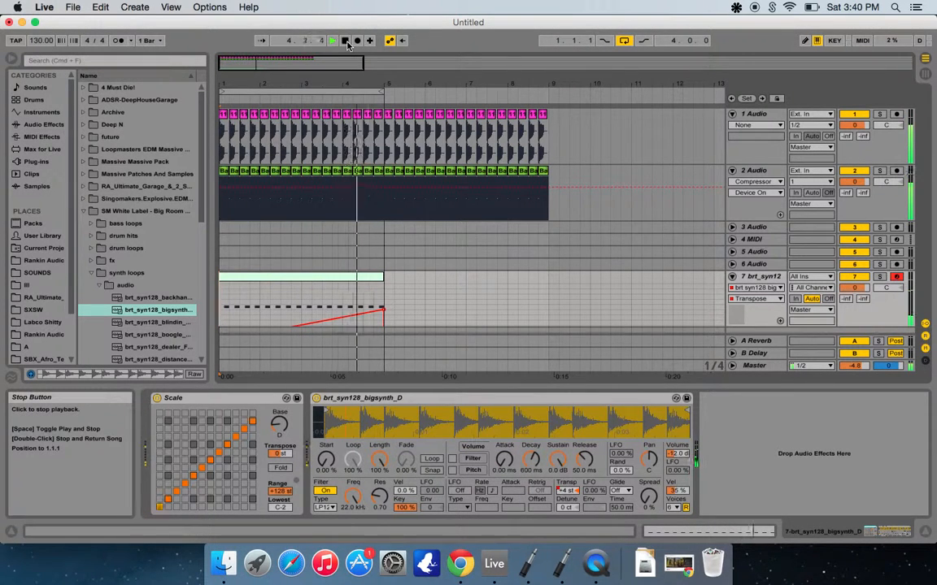
pyautogui.press('space')
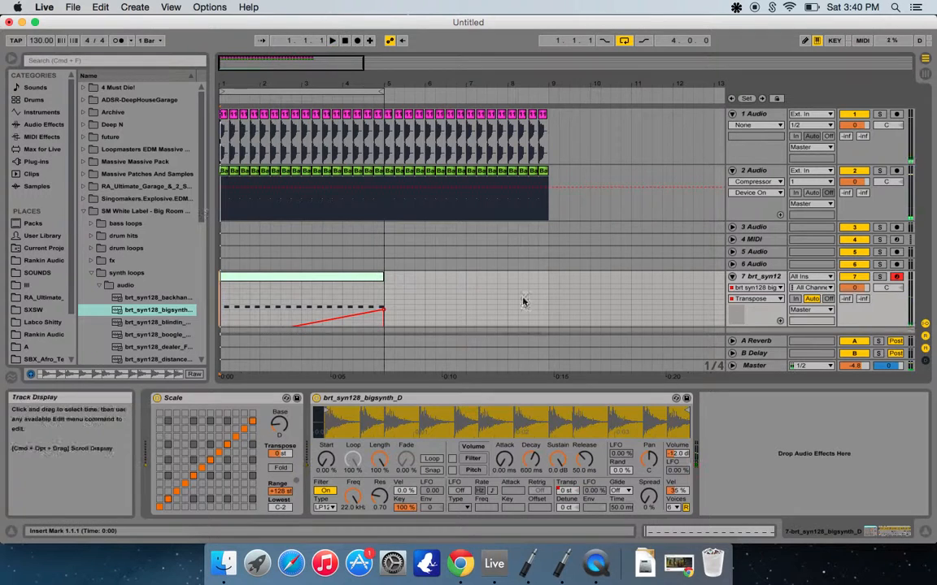
# Duplicate the four-bar melody clip with its Transpose ramp into bars 5 to 8 and hide the device view
pyautogui.moveTo(387, 297); pyautogui.dragTo(207, 303)
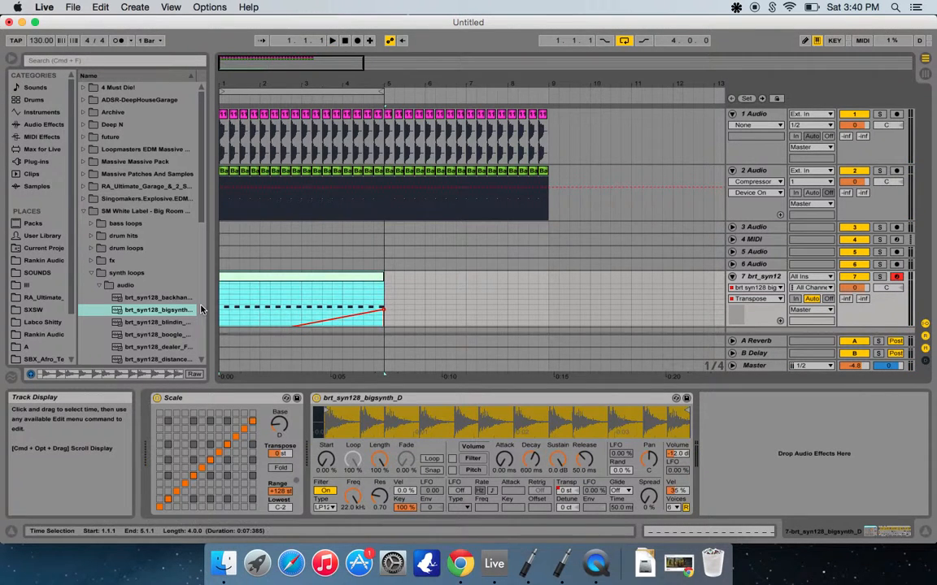
pyautogui.press('super+d')
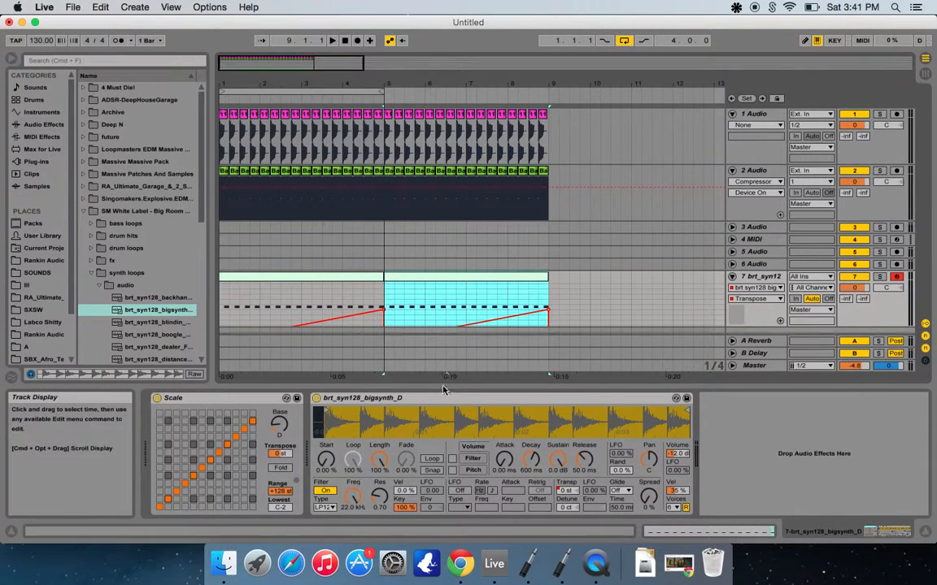
pyautogui.click(441, 394)
pyautogui.moveTo(441, 387); pyautogui.dragTo(439, 397)
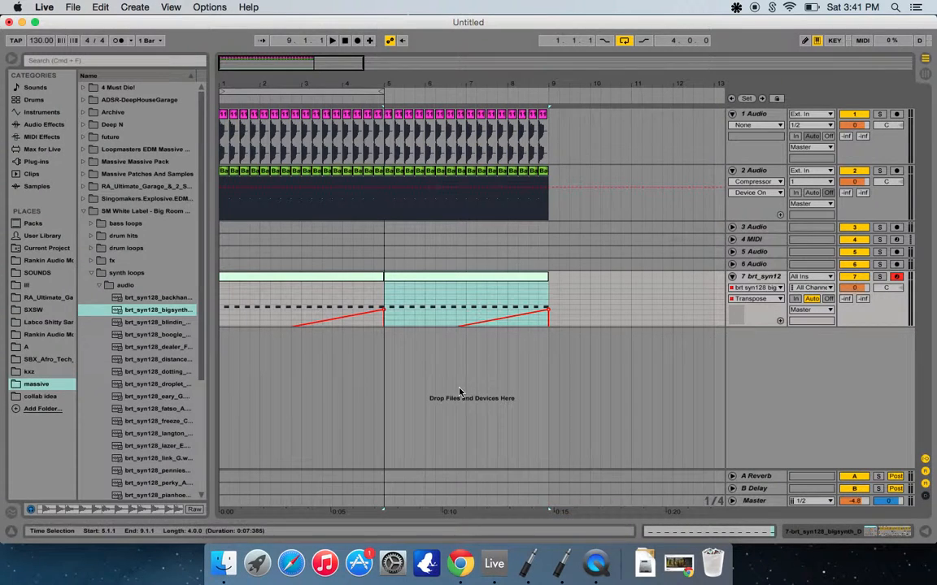
# Play the arrangement from the start and extend the loop to eight bars, ending at bar 9
pyautogui.click(345, 41)
pyautogui.press('space')
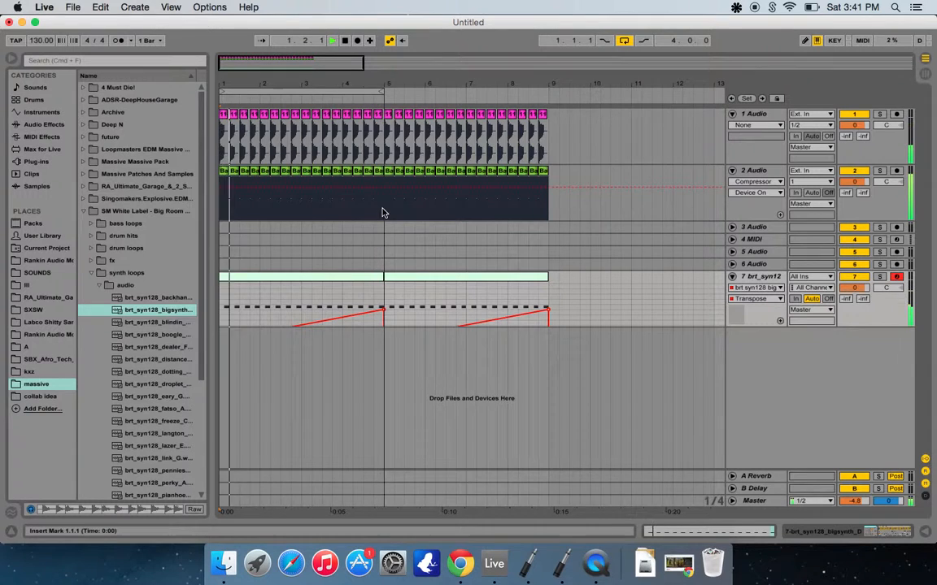
pyautogui.click(379, 92)
pyautogui.moveTo(379, 92); pyautogui.dragTo(548, 86)
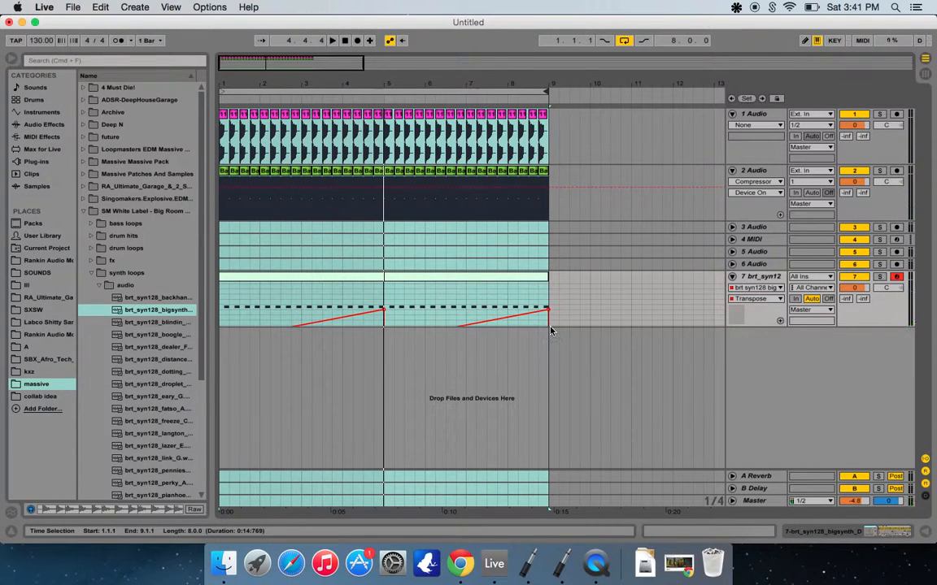
# Duplicate the first eight bars of all tracks, from kick to melody, so the arrangement continues to bar 17
pyautogui.moveTo(548, 332); pyautogui.dragTo(180, 104)
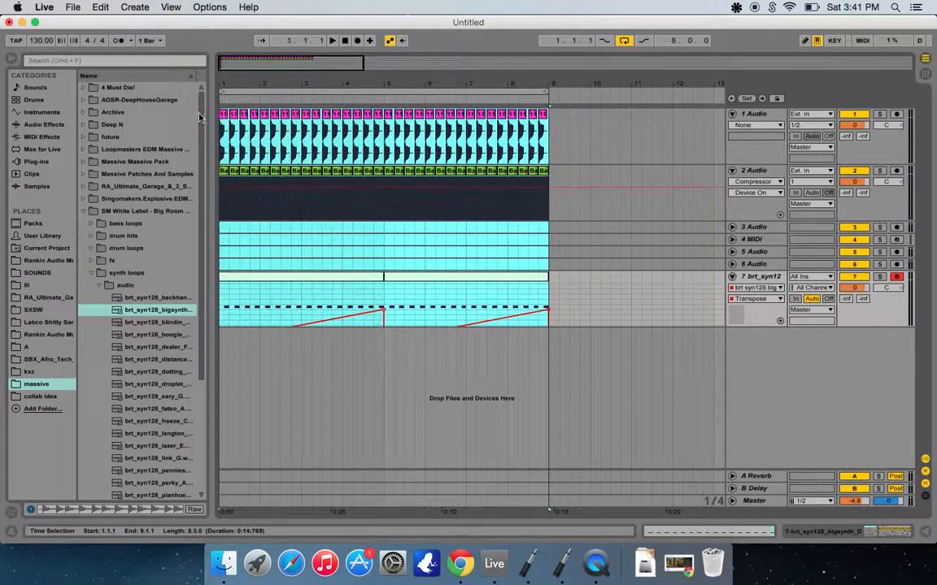
pyautogui.press('space')
pyautogui.press('super+d')
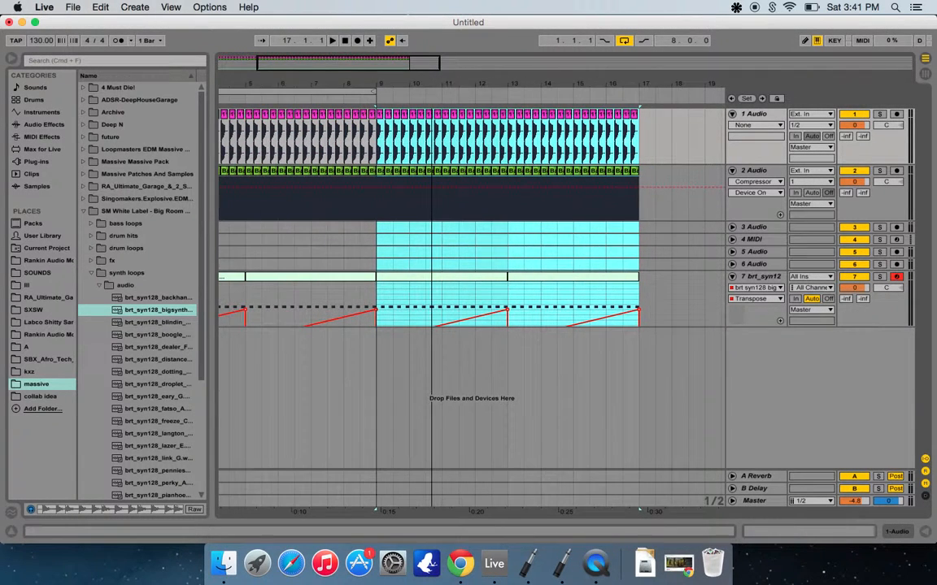
# Insert a new audio track directly below the bass track, 2 Audio
pyautogui.moveTo(309, 63); pyautogui.dragTo(309, 67)
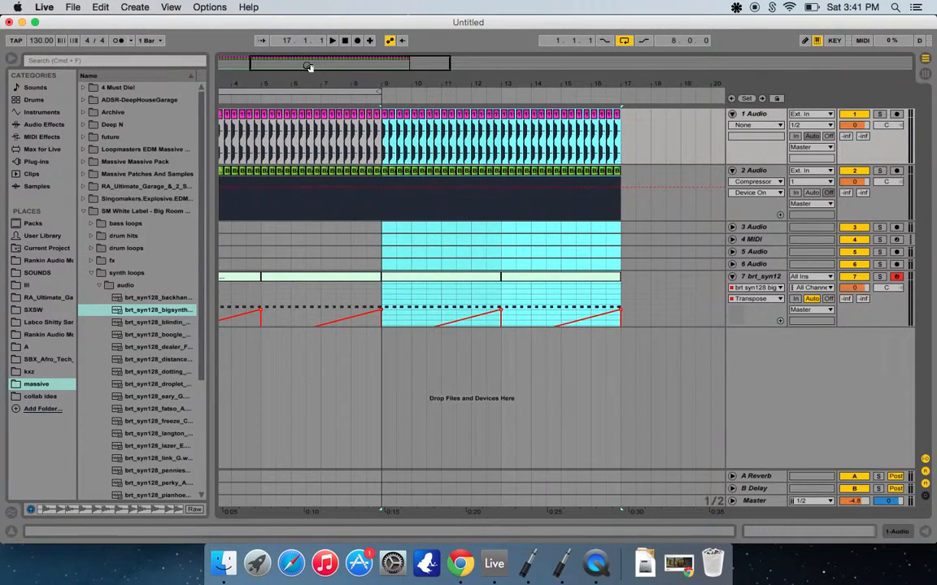
pyautogui.click(765, 172)
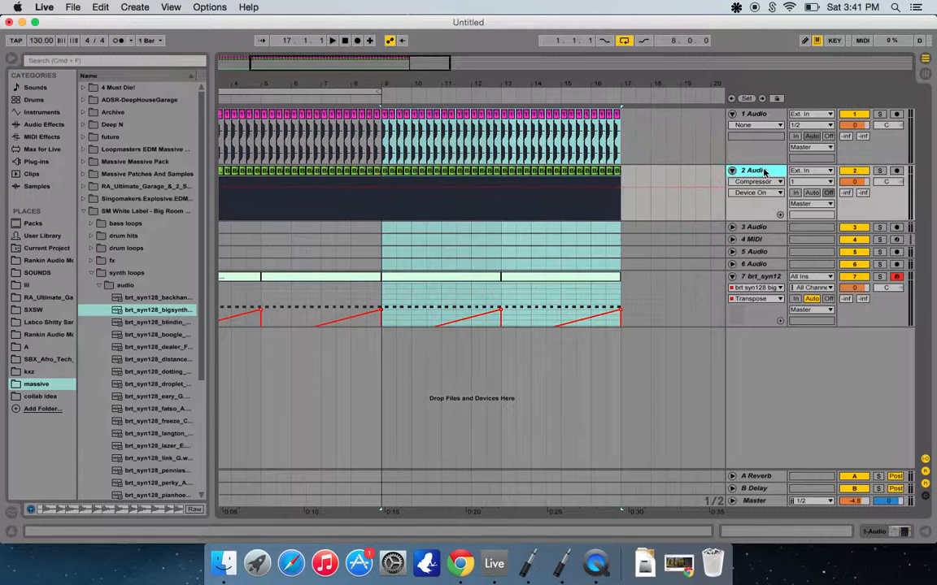
pyautogui.press('super+t')
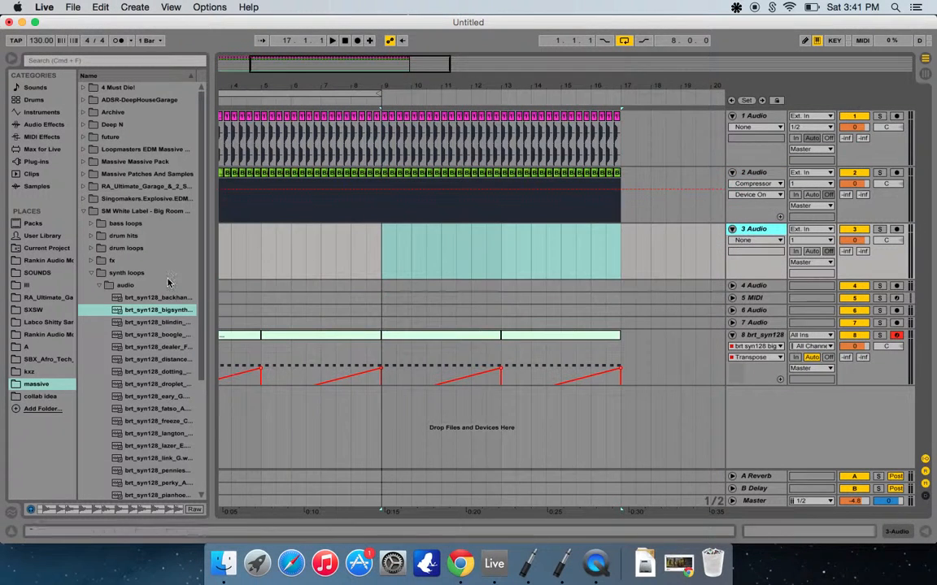
# Audition the clap and snare samples in the drum hits folder of the SM White Label pack
pyautogui.click(90, 235)
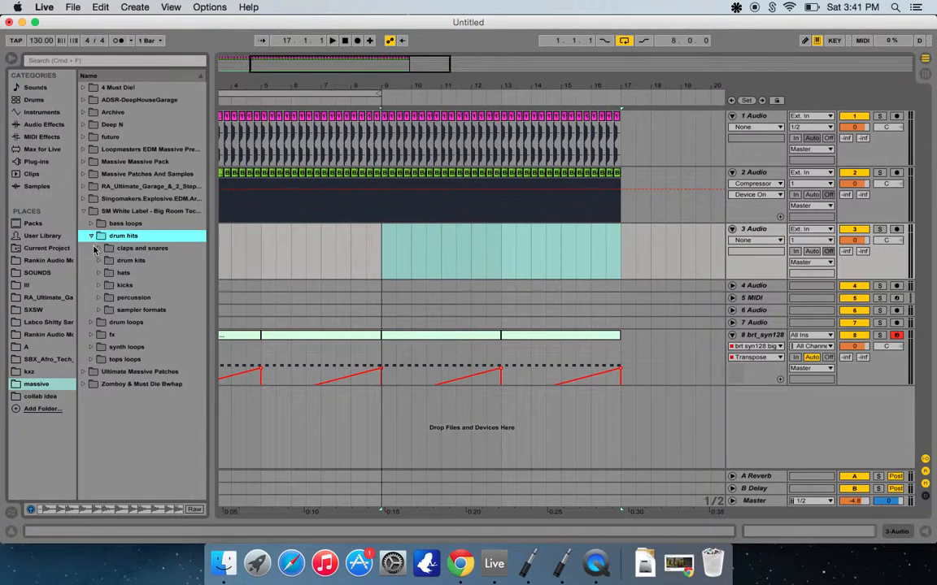
pyautogui.click(99, 248)
pyautogui.press('Down')
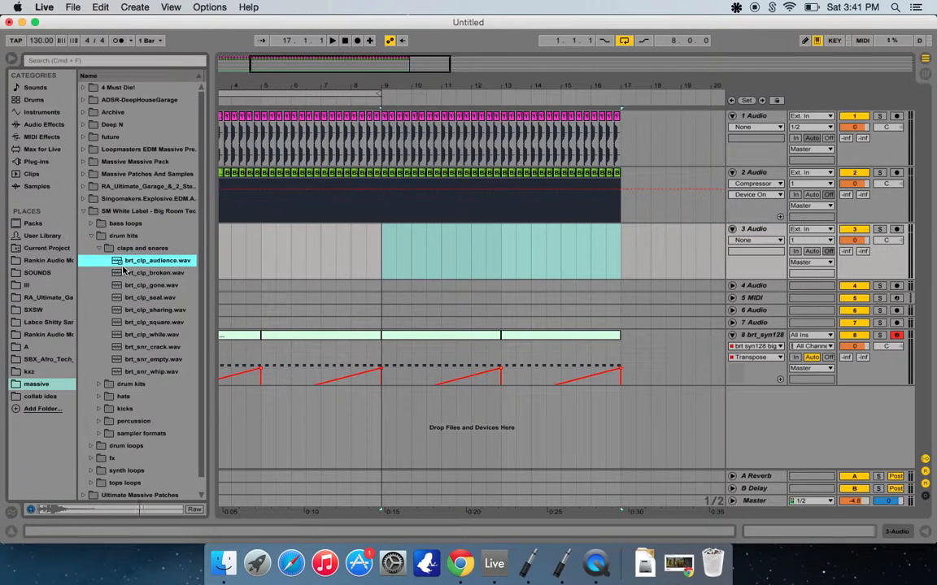
pyautogui.press('Down')
pyautogui.press('Down')
pyautogui.press('Down')
pyautogui.press('Down')
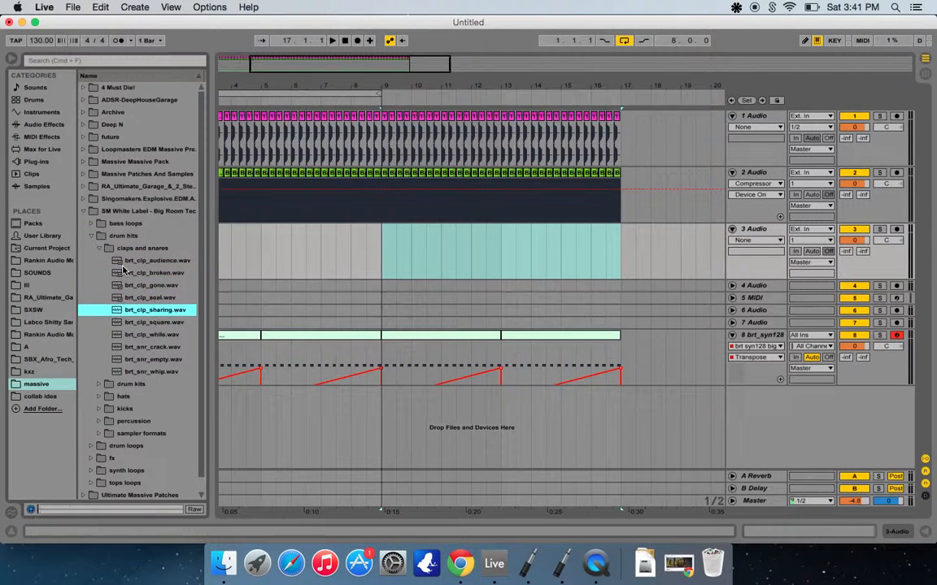
pyautogui.press('Down')
pyautogui.press('Down')
pyautogui.press('Down')
pyautogui.press('Down')
pyautogui.press('Up')
pyautogui.press('Up')
pyautogui.press('Up')
pyautogui.press('Up')
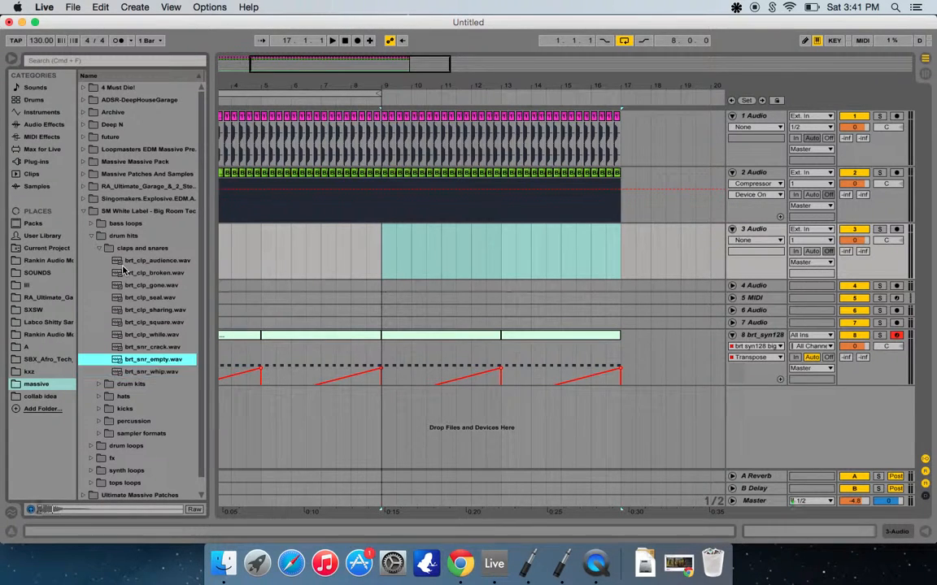
pyautogui.press('Up')
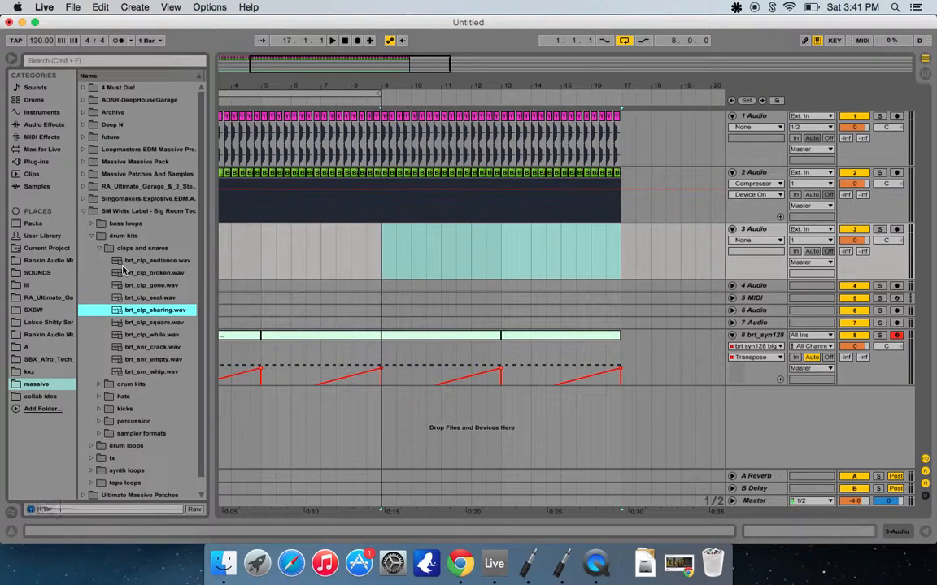
# Place brt_clp_sharing.wav on the new 3 Audio track so the clap starts on the second beat of bar 9
pyautogui.moveTo(119, 313); pyautogui.dragTo(396, 256)
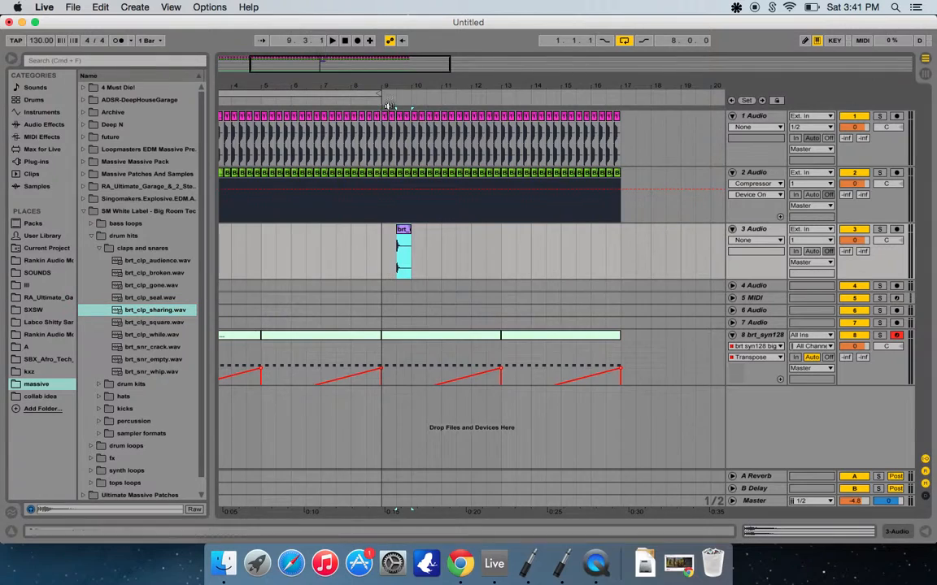
pyautogui.moveTo(396, 69); pyautogui.dragTo(351, 90)
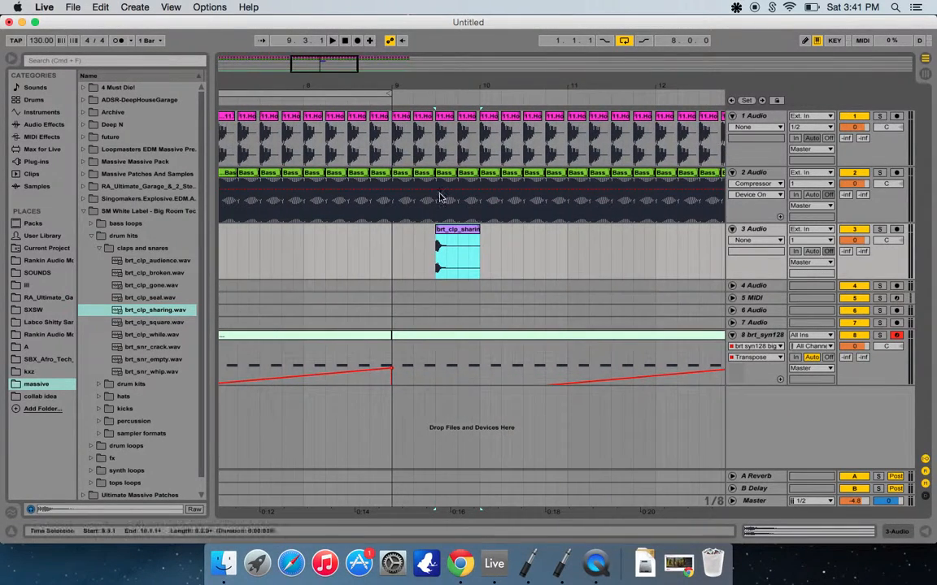
pyautogui.moveTo(456, 231); pyautogui.dragTo(413, 264)
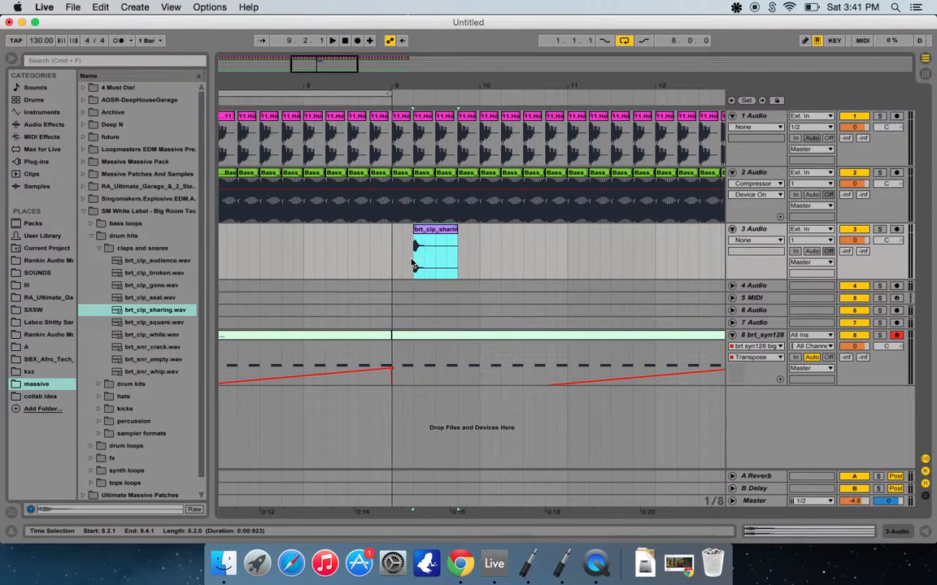
# Duplicate the half-bar clap clip eight times in a row so the claps run past the start of bar 13
pyautogui.press('super+d')
pyautogui.press('super+d')
pyautogui.press('super+d')
pyautogui.press('super+d')
pyautogui.press('super+d')
pyautogui.press('super+d')
pyautogui.press('super+d')
pyautogui.press('super+d')
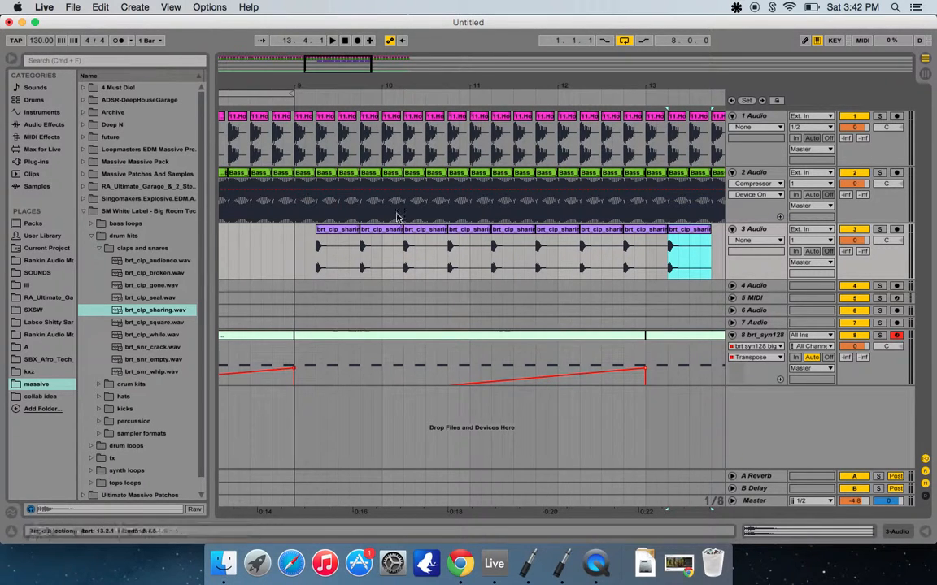
# Duplicate the clap track's four-bar section from bar 9 to bar 13 so the pattern continues to bar 17
pyautogui.moveTo(325, 62); pyautogui.dragTo(349, 80)
pyautogui.moveTo(565, 252); pyautogui.dragTo(334, 255)
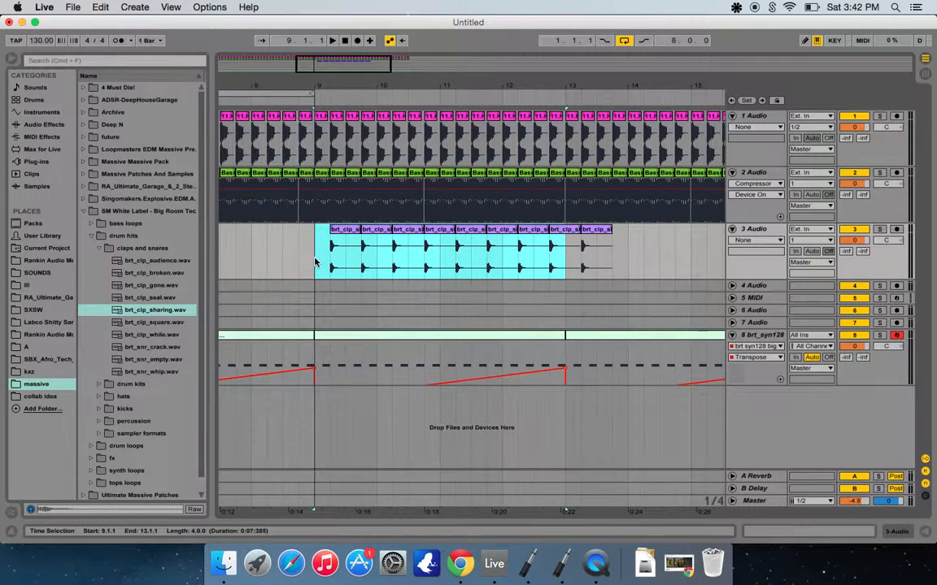
pyautogui.press('super+d')
# Play the arrangement from the start and delete the kick and bass clips in the last half bar before bar 9
pyautogui.click(345, 41)
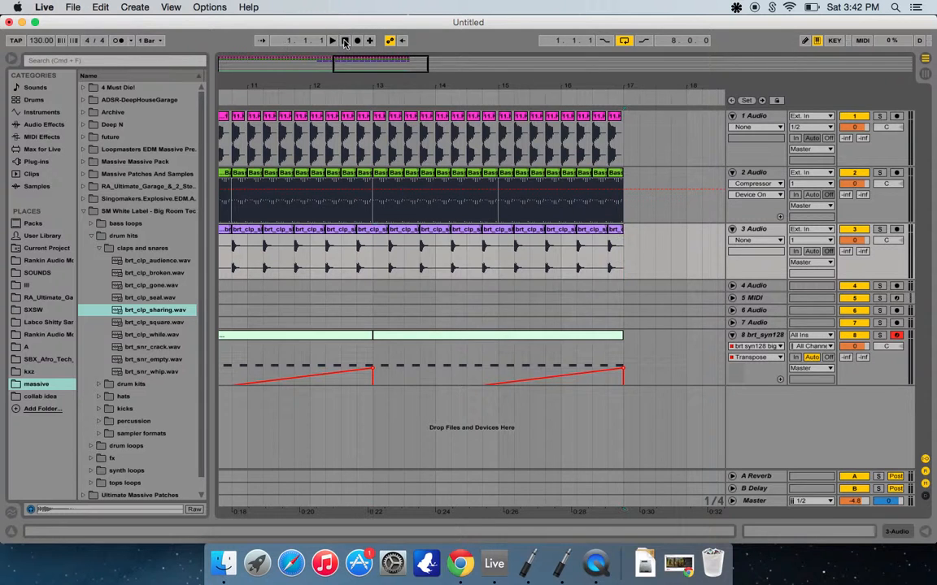
pyautogui.moveTo(346, 67); pyautogui.dragTo(304, 140)
pyautogui.press('space')
pyautogui.moveTo(524, 206); pyautogui.dragTo(497, 154)
pyautogui.press('Delete')
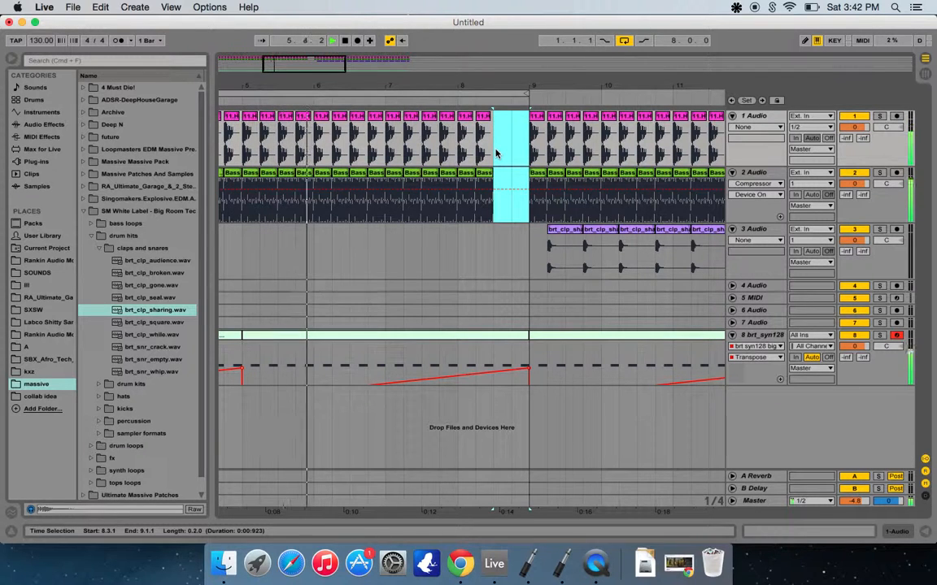
pyautogui.press('XF86AudioRaiseVolume')
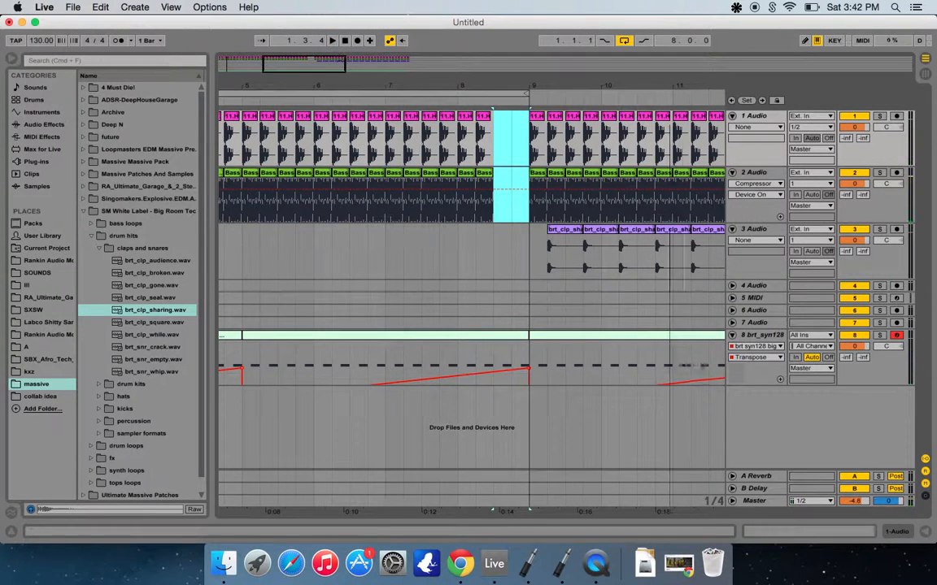
# Turn off the arrangement loop and play the whole arrangement from the start to bar 17 at raised system volume
pyautogui.moveTo(342, 63); pyautogui.dragTo(442, 66)
pyautogui.rightClick(399, 95)
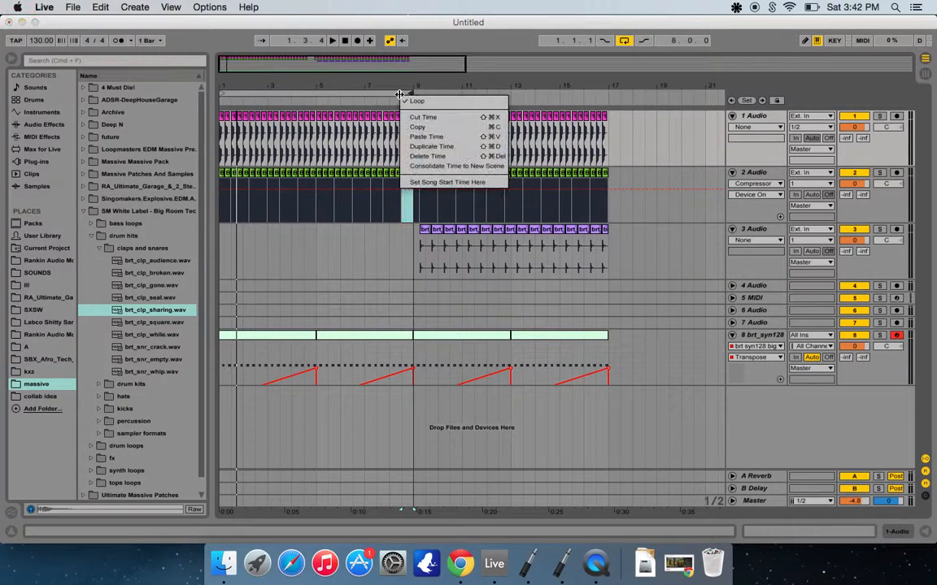
pyautogui.click(404, 102)
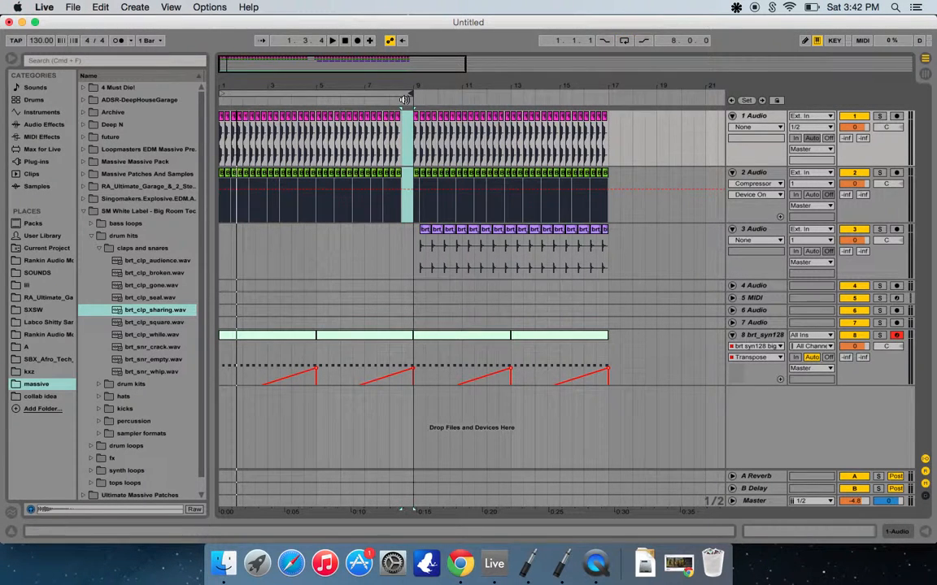
pyautogui.click(346, 42)
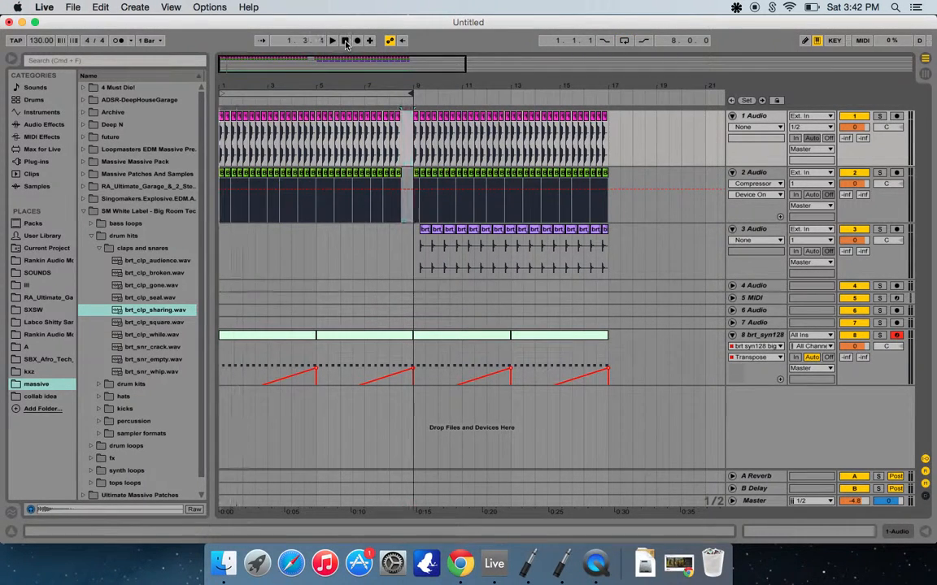
pyautogui.press('space')
pyautogui.press('XF86AudioRaiseVolume')
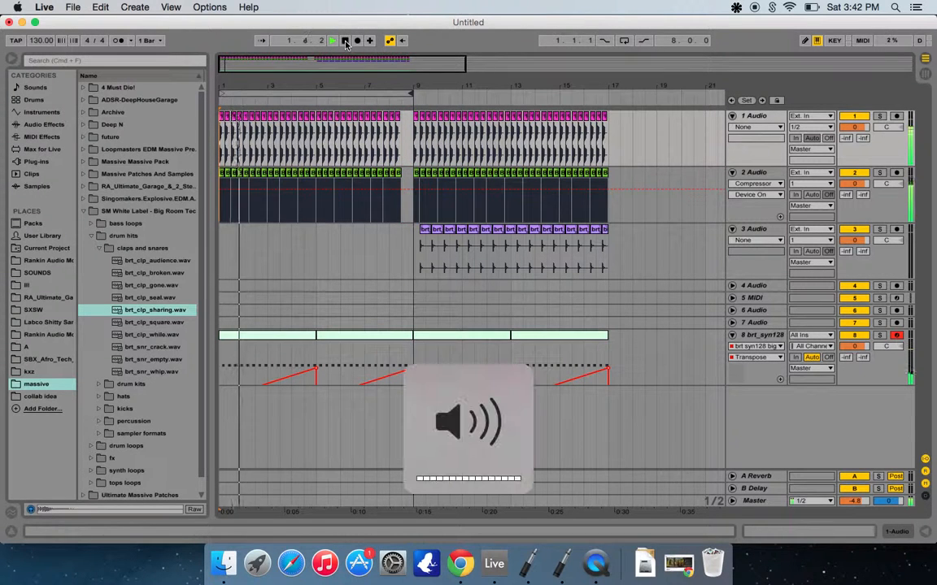
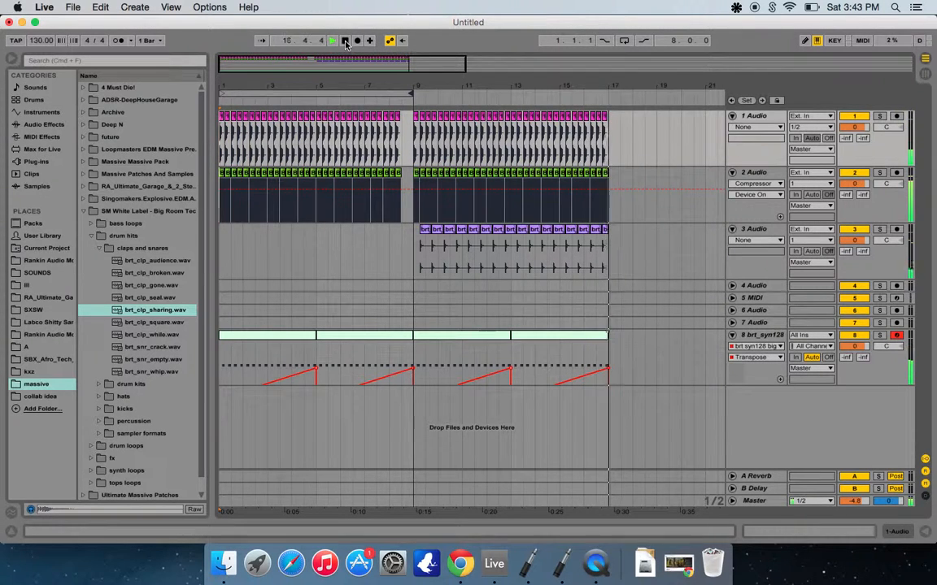
pyautogui.click(345, 40)
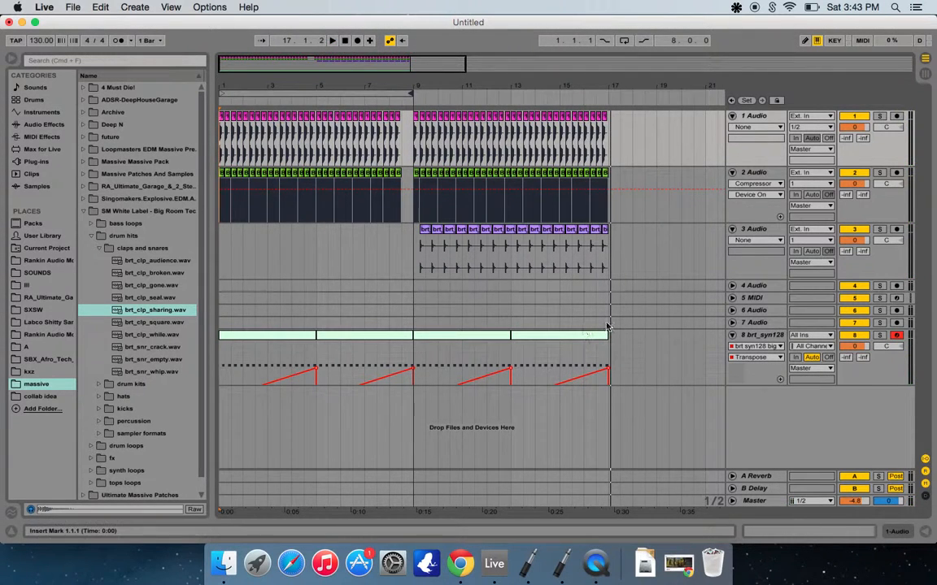
# Show the melody track's devices, collapse the track and insert a new audio track below it
pyautogui.doubleClick(754, 337)
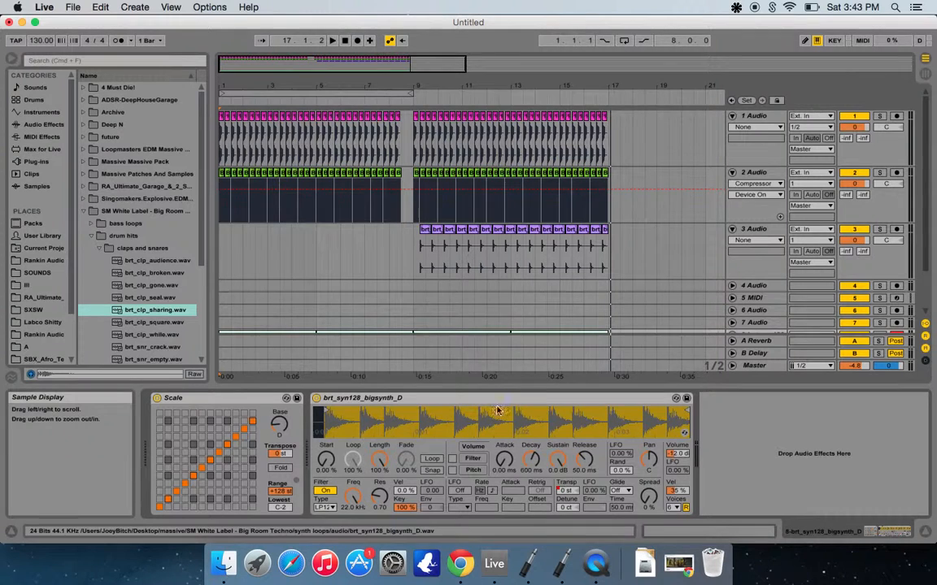
pyautogui.scroll(-3, 550, 197)
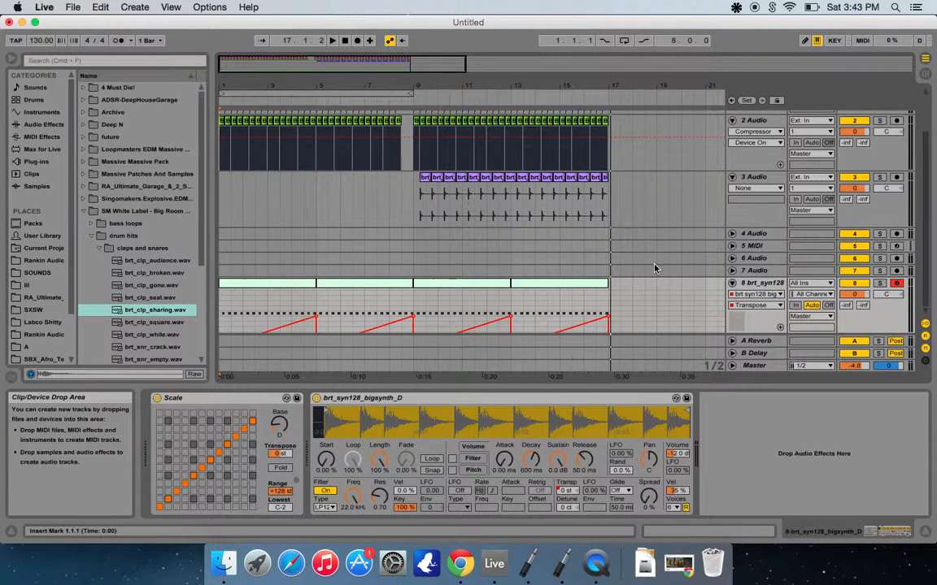
pyautogui.click(732, 284)
pyautogui.click(760, 287)
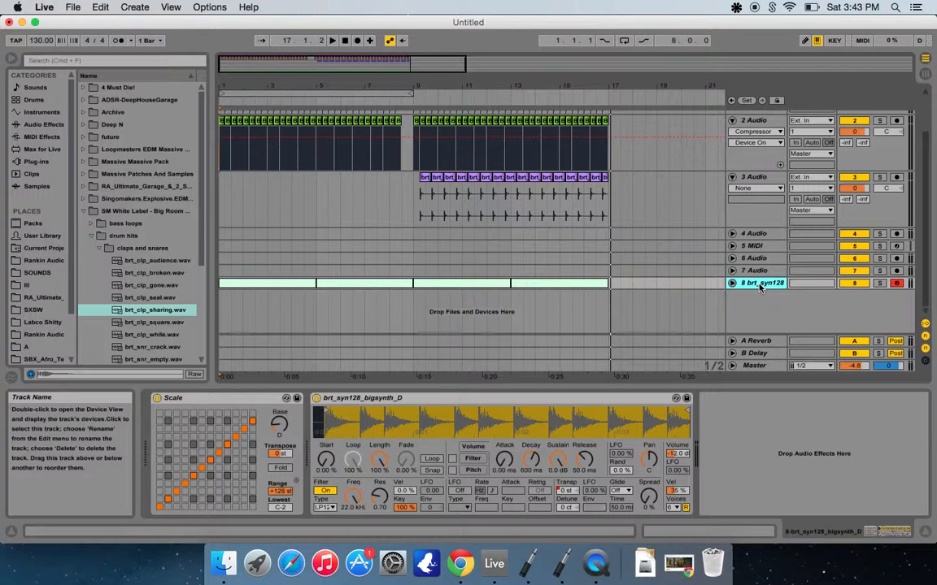
pyautogui.press('super+t')
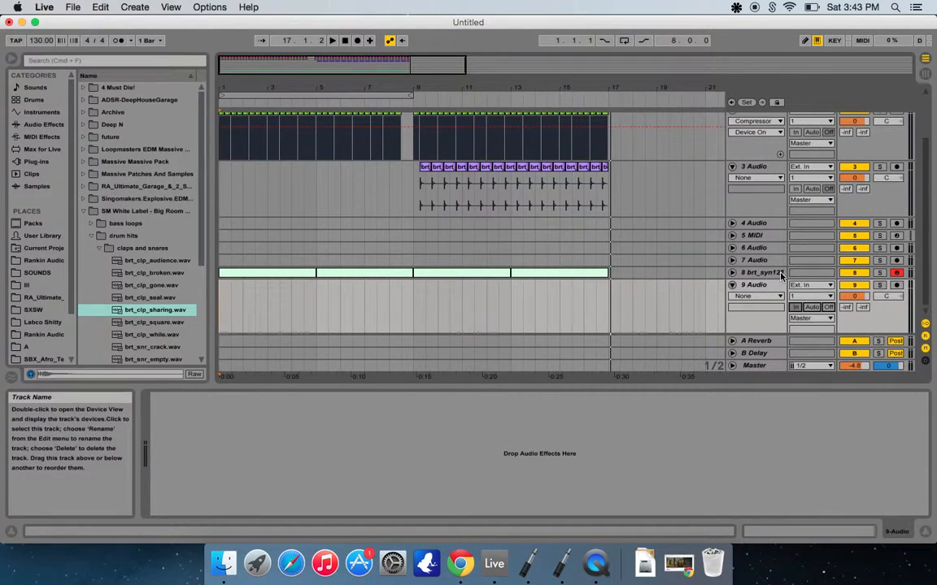
# Set the new 9 Audio track's input to 8-brt syn128 bigsynth D, Post Mixer, with monitoring set to In
pyautogui.click(825, 286)
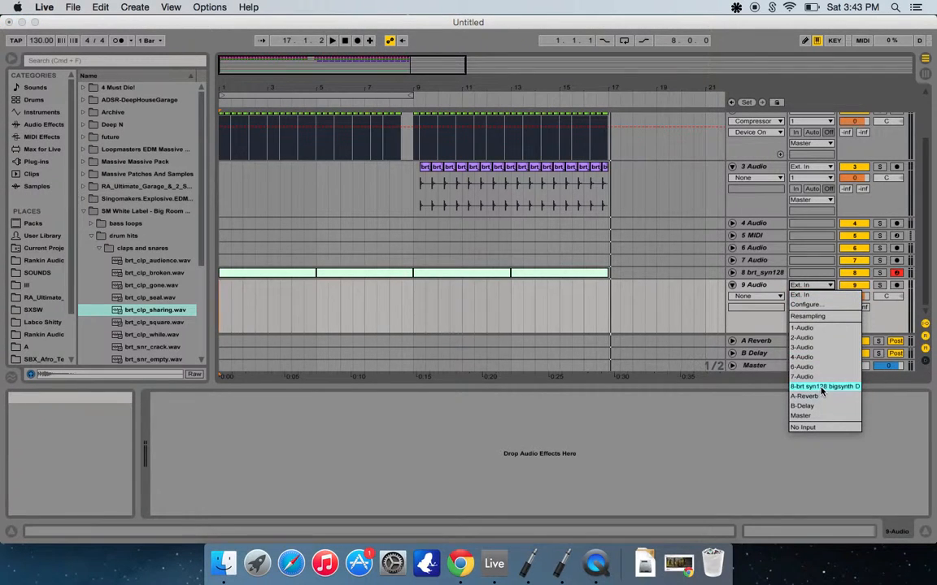
pyautogui.press('Escape')
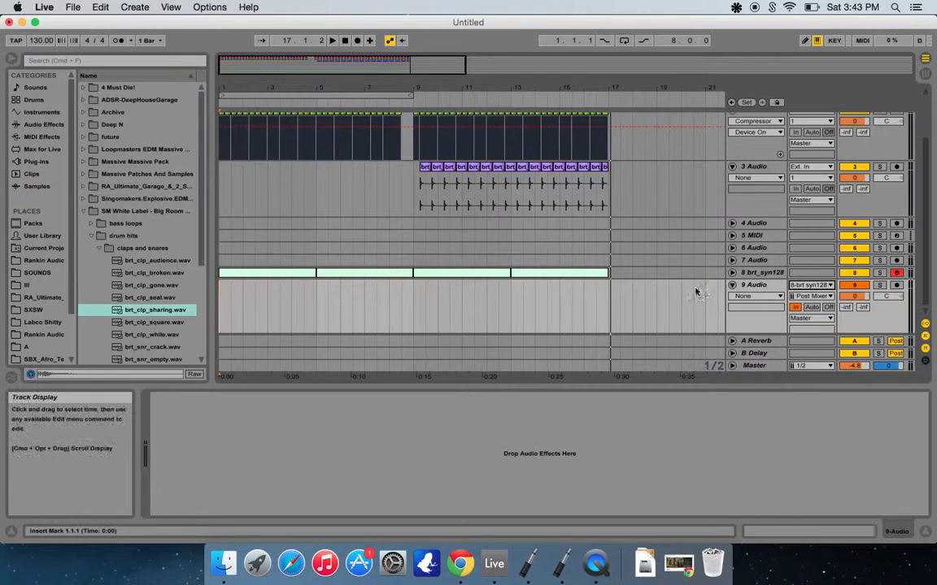
pyautogui.click(774, 288)
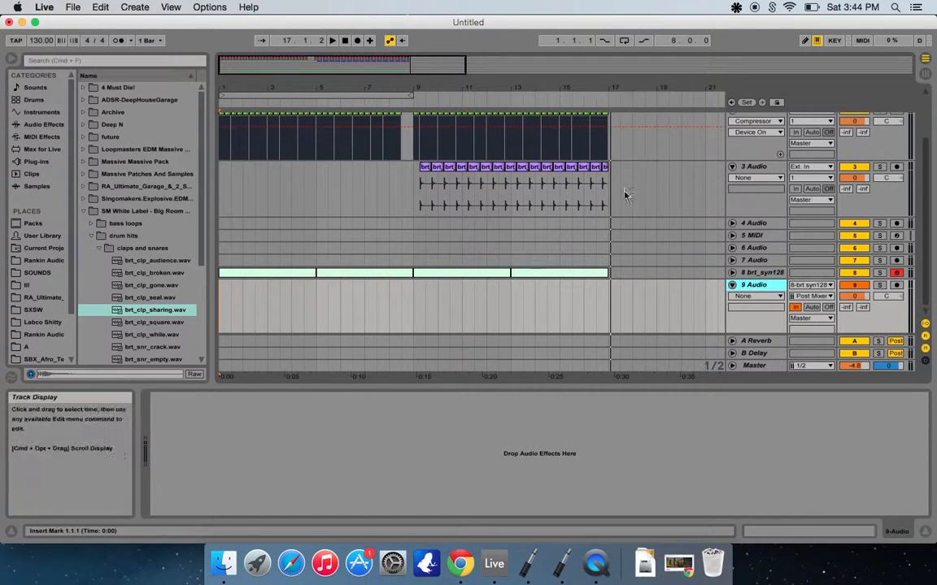
# Play the arrangement briefly to check the routed melody signal and lower the 9 Audio track volume to -6.0 dB
pyautogui.click(851, 297)
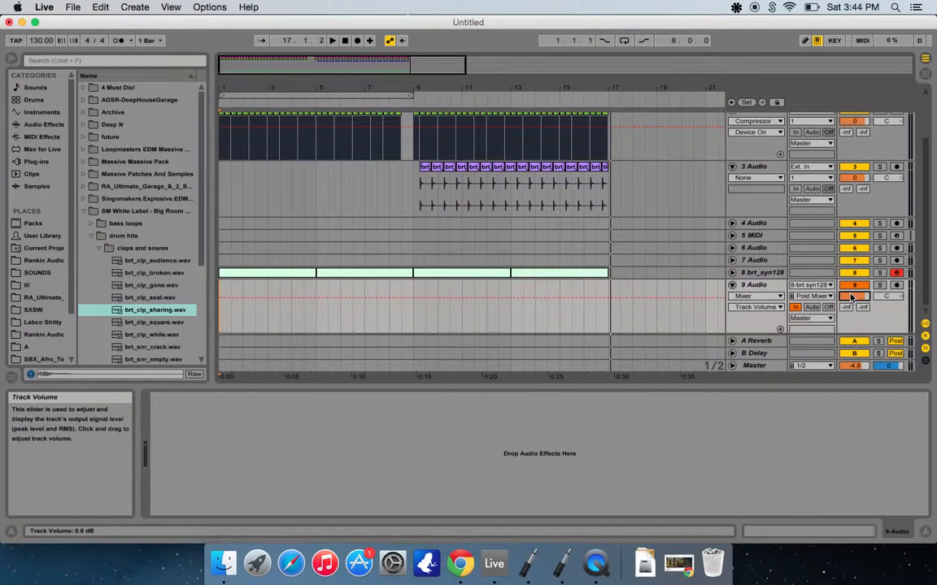
pyautogui.moveTo(851, 298); pyautogui.dragTo(851, 299)
pyautogui.press('space')
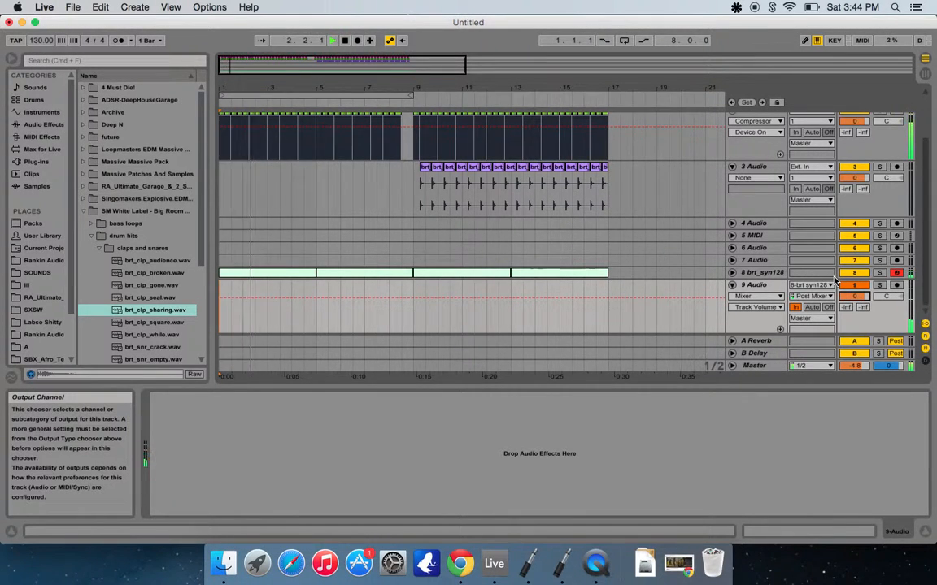
pyautogui.press('space')
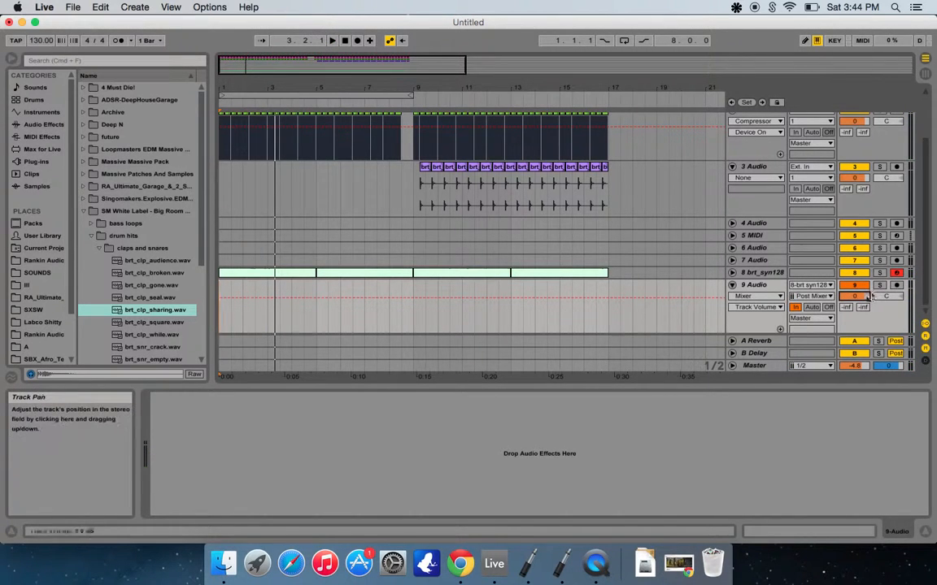
pyautogui.moveTo(865, 300); pyautogui.dragTo(865, 313)
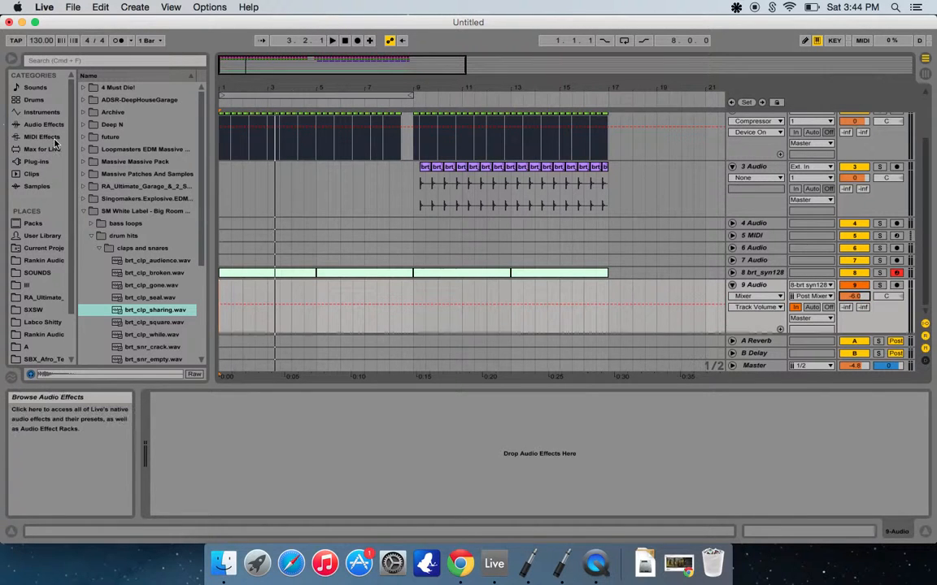
# Add a Reverb effect to the 9 Audio track with its low cut input filter on and high cut off
pyautogui.click(43, 124)
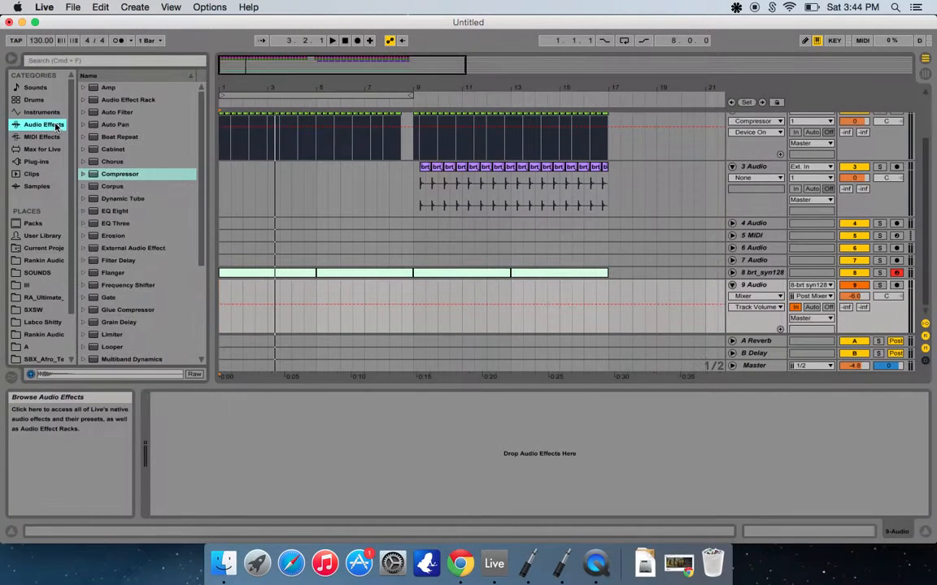
pyautogui.scroll(-4, 110, 165)
pyautogui.scroll(3, 124, 210)
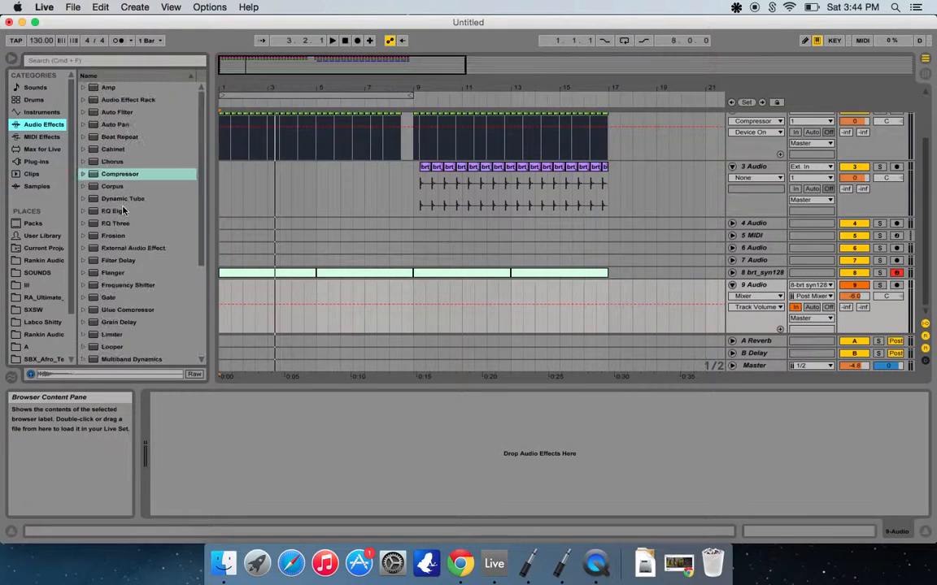
pyautogui.scroll(-6, 124, 210)
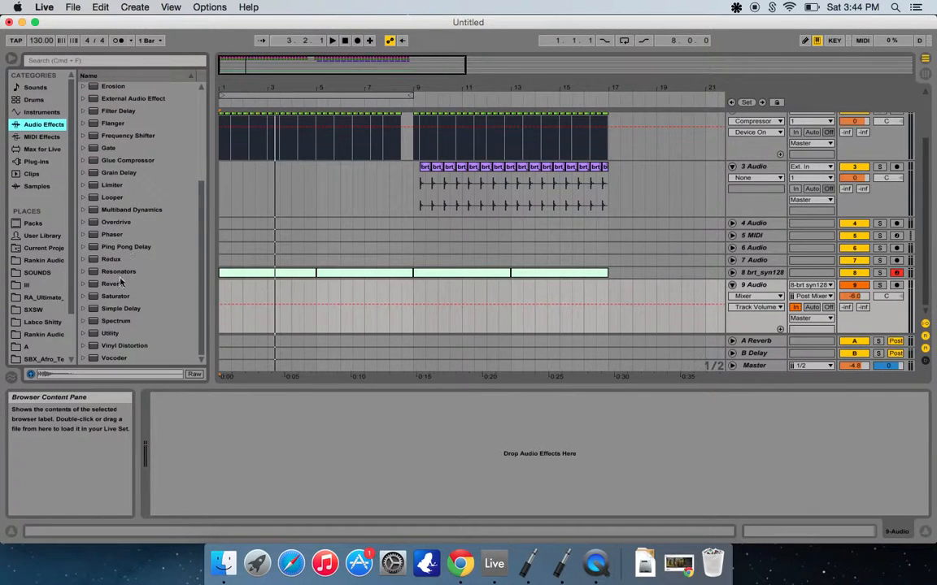
pyautogui.doubleClick(95, 284)
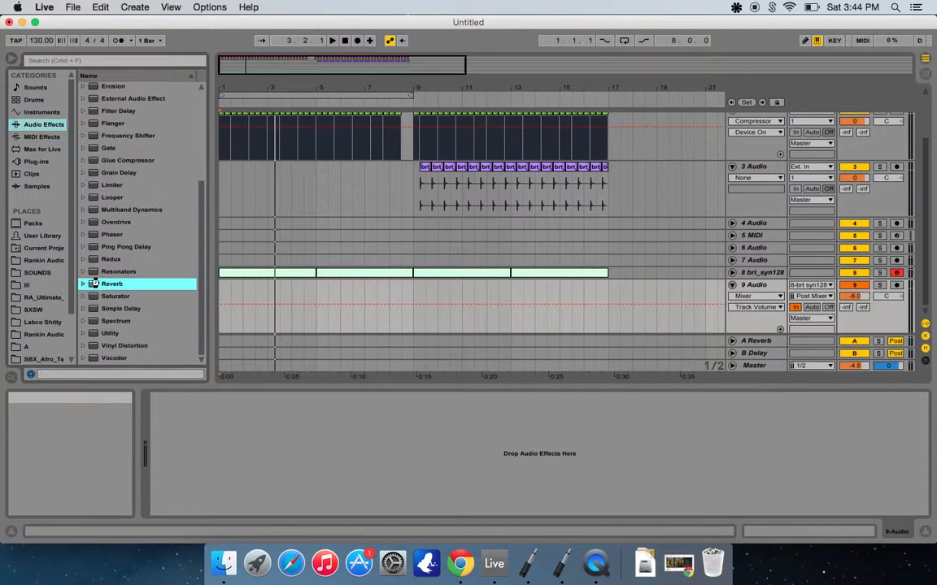
pyautogui.click(193, 419)
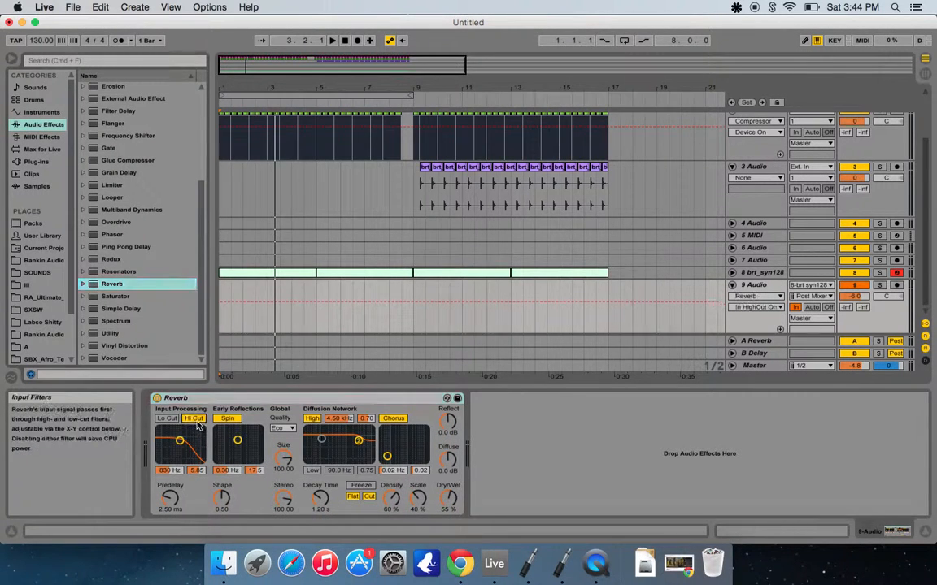
pyautogui.click(167, 419)
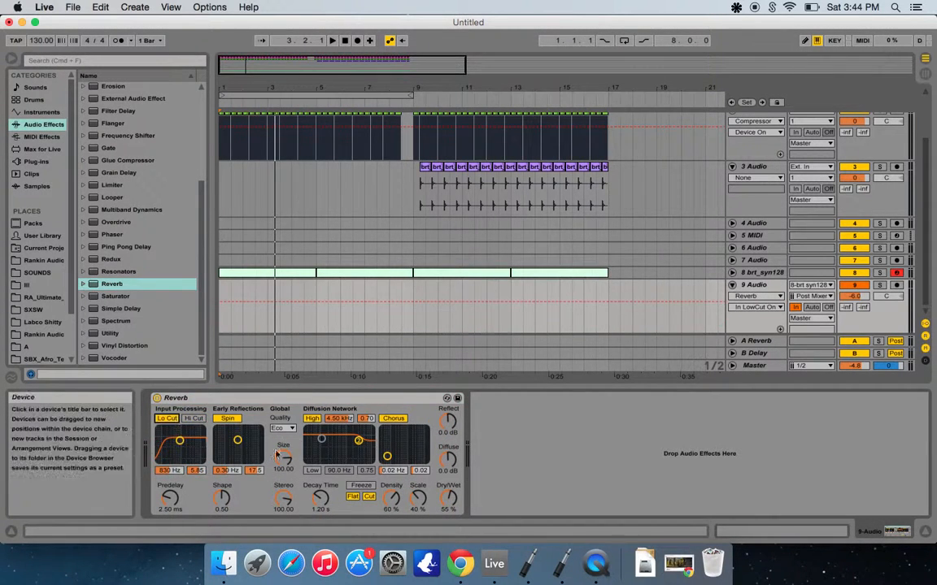
# Set the Reverb's quality to High, its size to 23.37 and its stereo width to 119.05
pyautogui.click(291, 428)
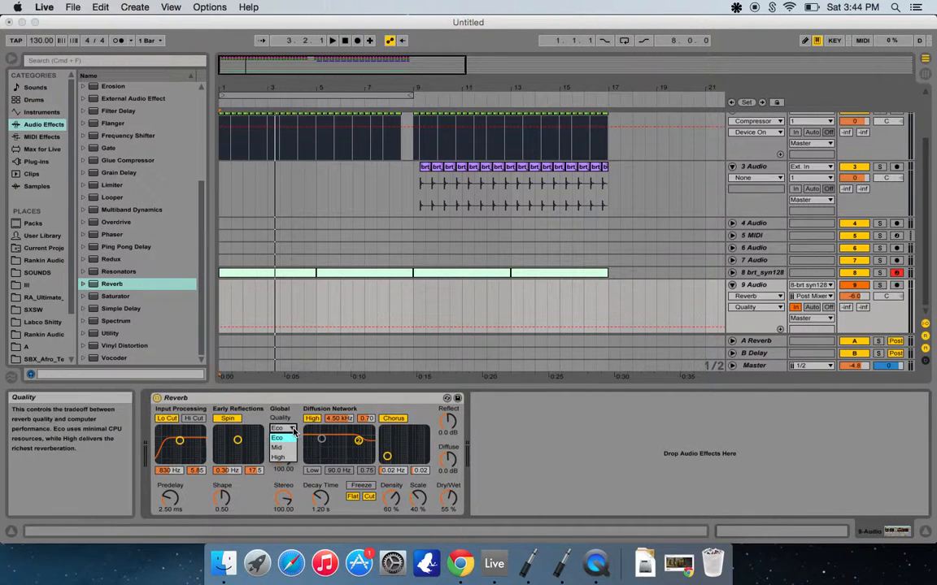
pyautogui.click(277, 457)
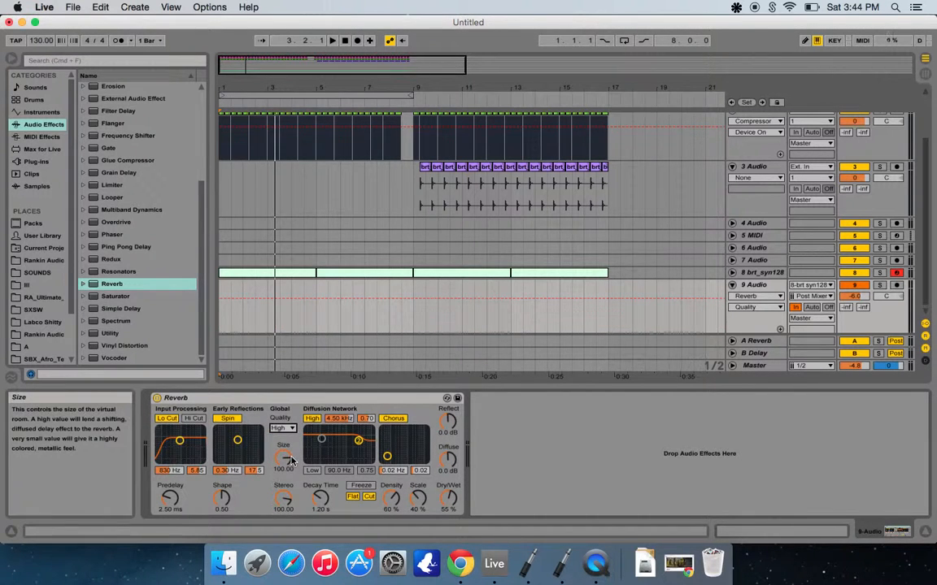
pyautogui.moveTo(286, 460)
pyautogui.mouseDown()
pyautogui.moveTo(287, 552)
pyautogui.moveTo(283, 451)
pyautogui.mouseUp()
pyautogui.moveTo(283, 498)
pyautogui.mouseDown()
pyautogui.moveTo(283, 488)
pyautogui.moveTo(284, 504)
pyautogui.mouseUp()
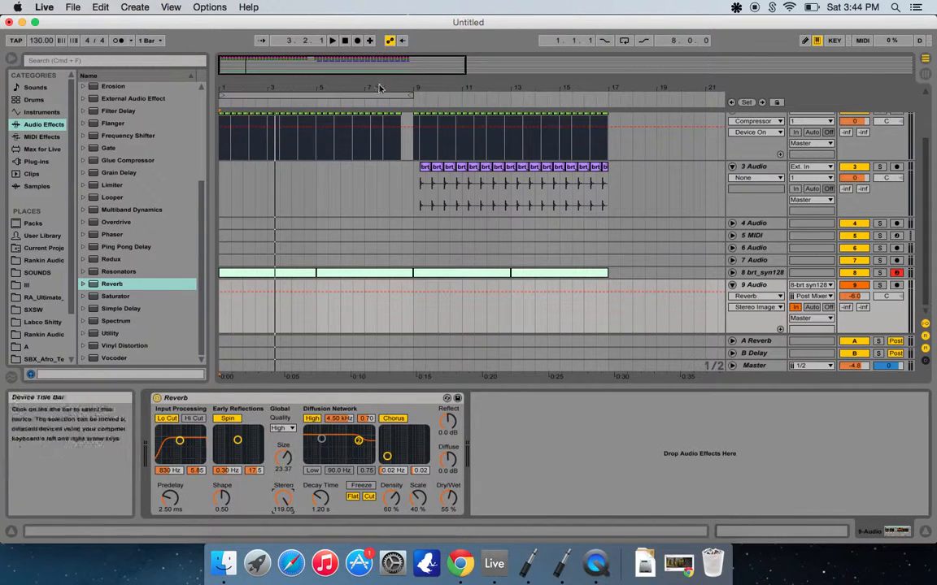
# Play from the start, compare the sound with the 9 Audio track muted and active, and set the Reverb's Dry/Wet to 81 %
pyautogui.doubleClick(344, 41)
pyautogui.press('space')
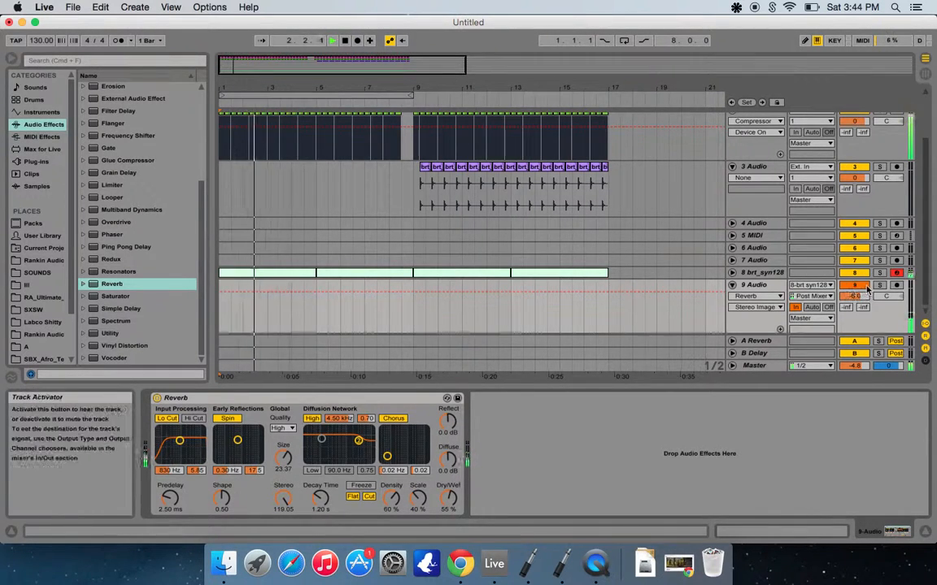
pyautogui.click(865, 286)
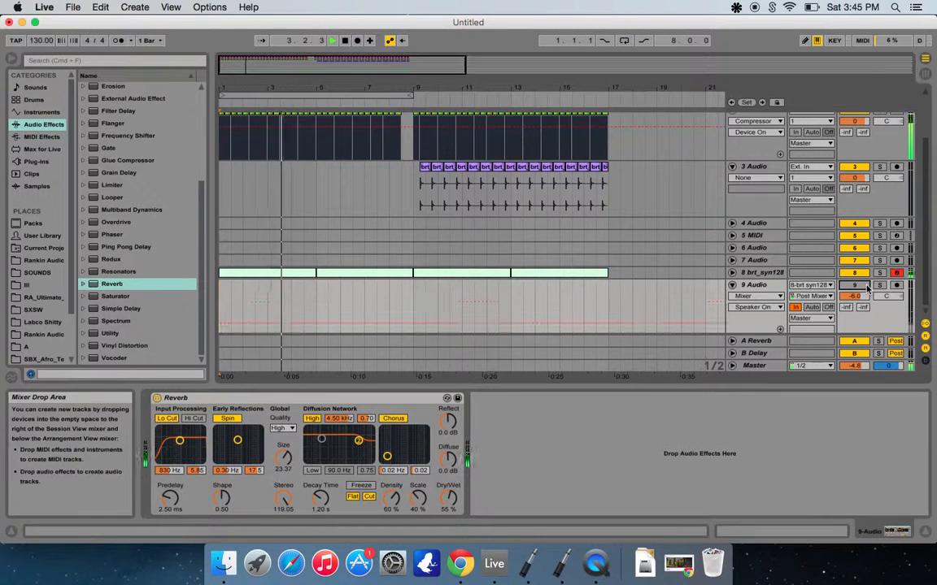
pyautogui.click(865, 286)
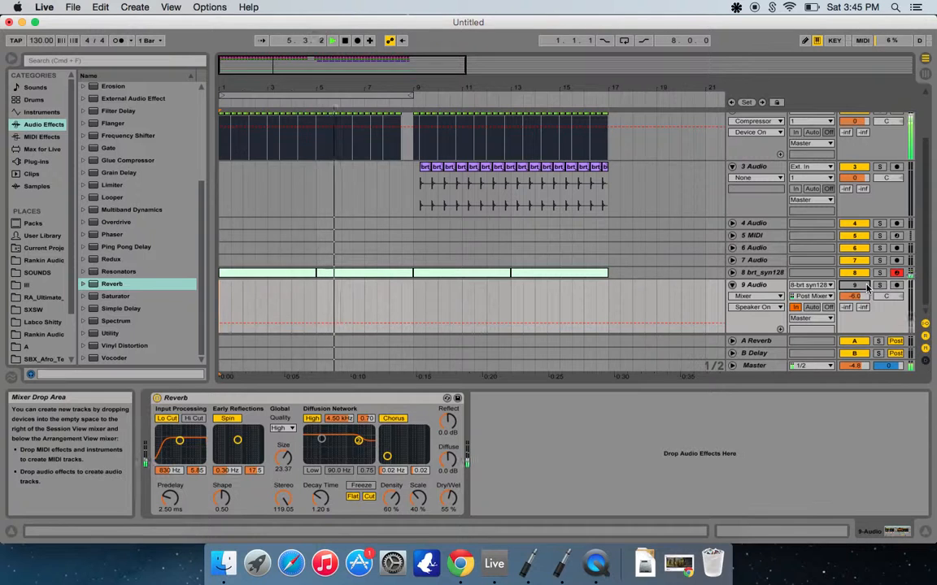
pyautogui.click(865, 286)
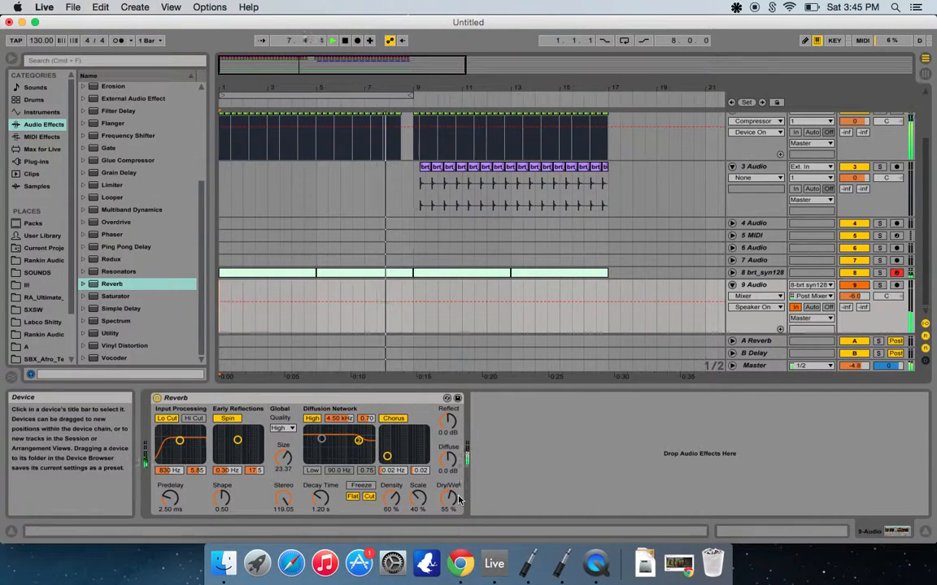
pyautogui.moveTo(448, 499); pyautogui.dragTo(448, 477)
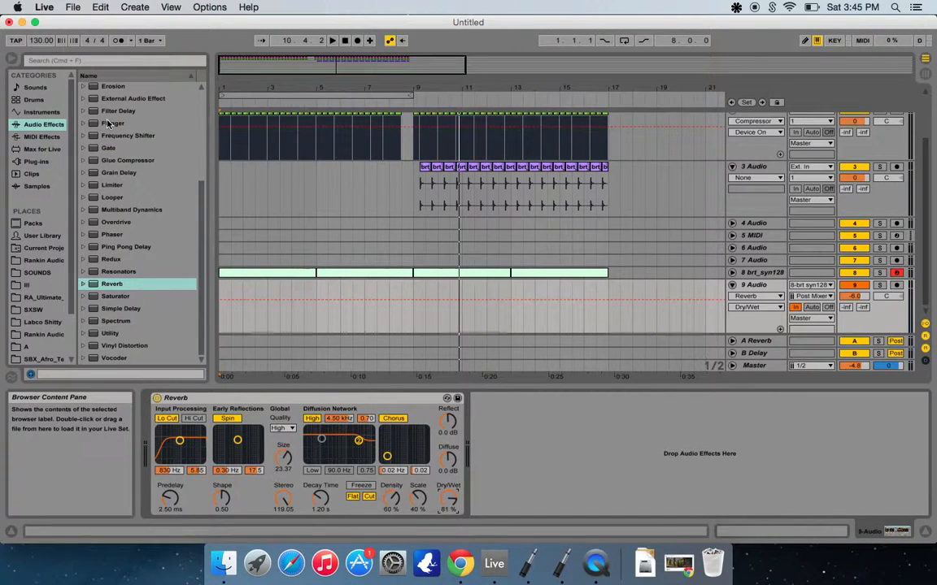
# Add a Compressor after the Reverb and lower its threshold to -19.1 dB while playing the arrangement from the start
pyautogui.scroll(6, 108, 113)
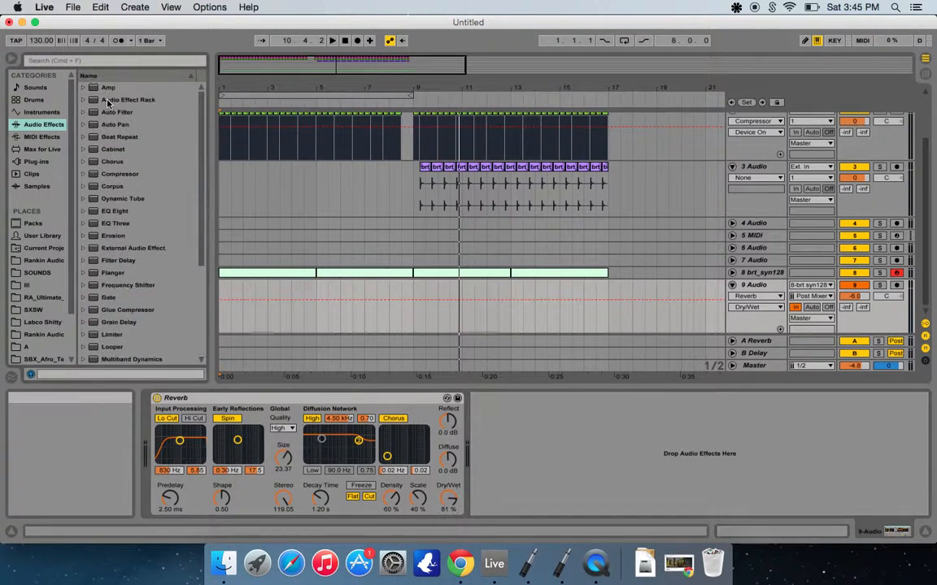
pyautogui.click(103, 176)
pyautogui.moveTo(538, 483); pyautogui.dragTo(538, 483)
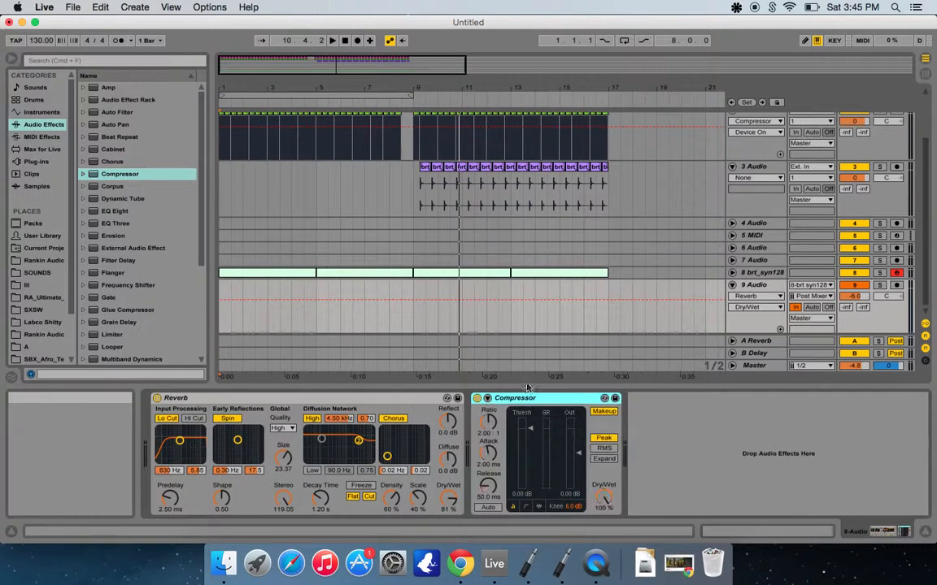
pyautogui.click(345, 42)
pyautogui.press('space')
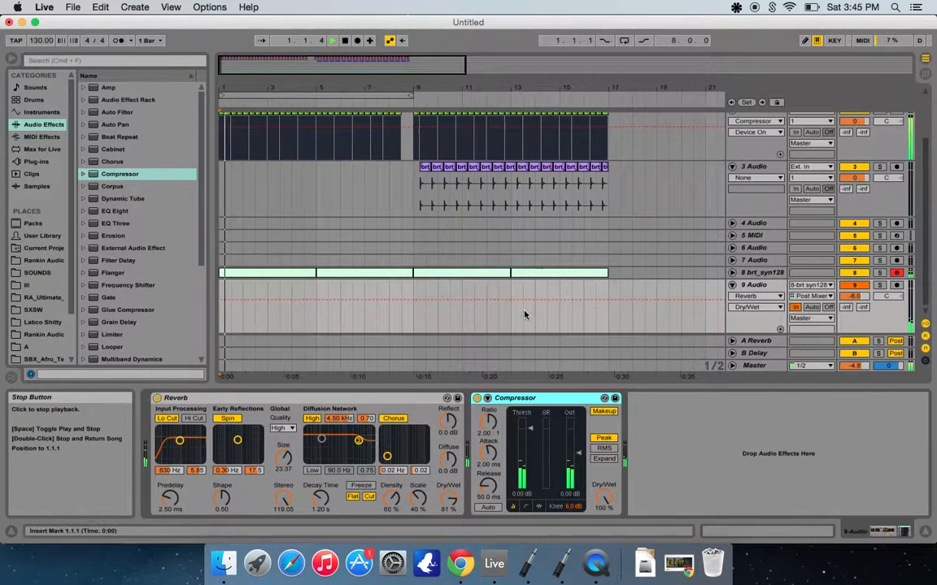
pyautogui.moveTo(533, 430); pyautogui.dragTo(532, 461)
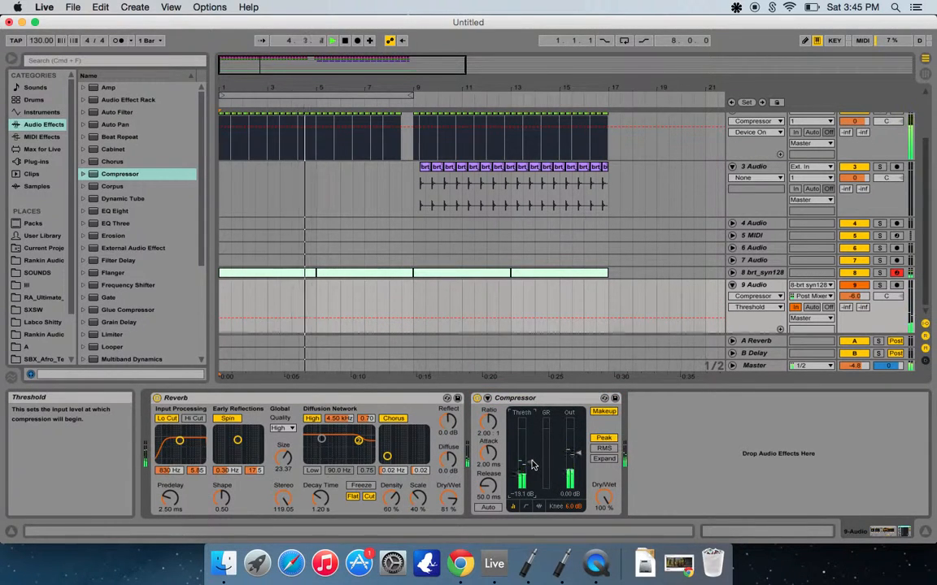
pyautogui.press('XF86AudioRaiseVolume')
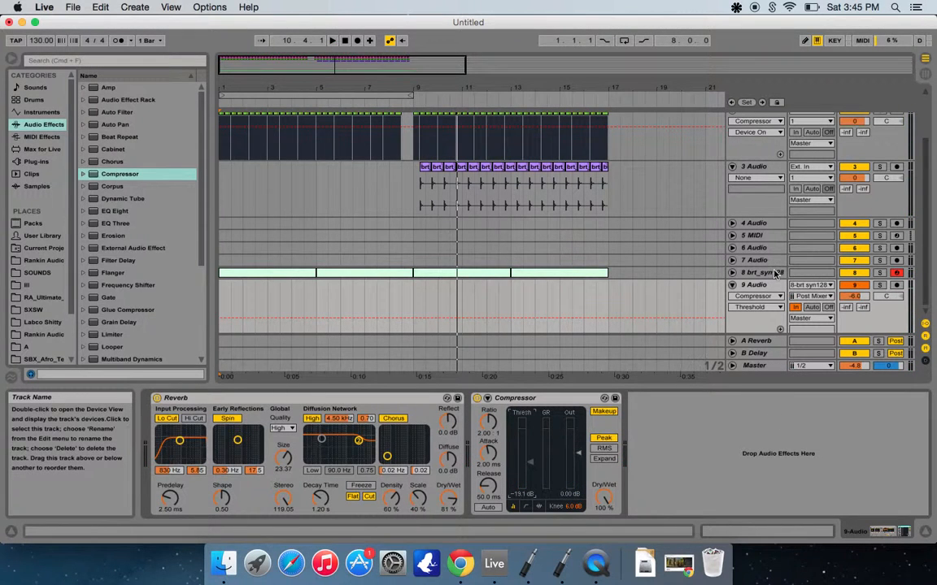
# Pan the 9 Audio track to 20L, duplicate it and pan the duplicate to 20R
pyautogui.click(892, 298)
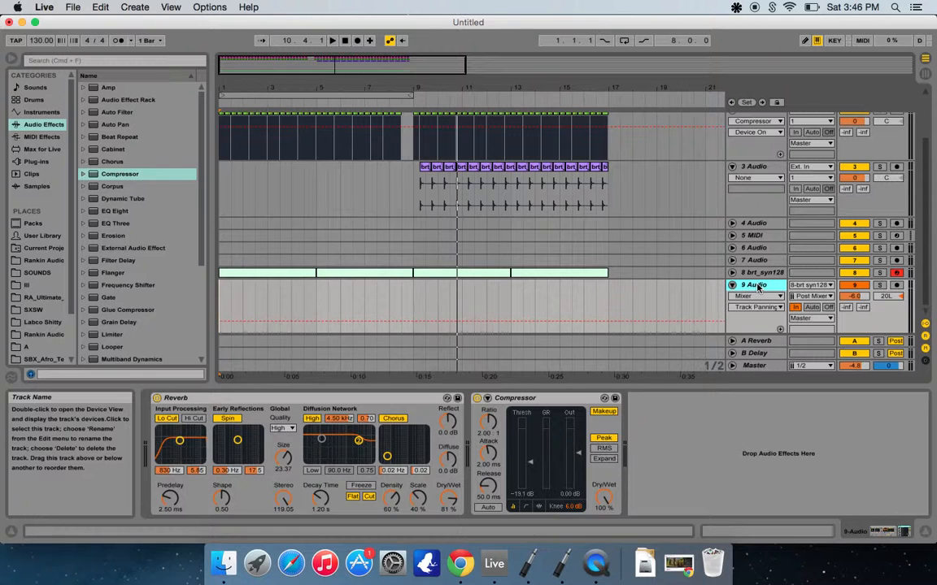
pyautogui.press('super+d')
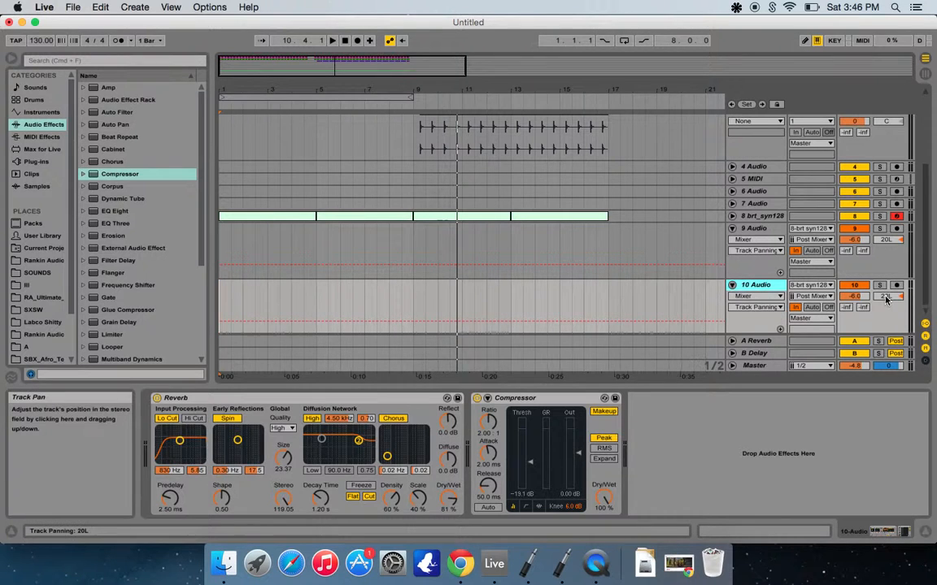
pyautogui.moveTo(888, 296)
pyautogui.mouseDown()
pyautogui.moveTo(888, 280)
pyautogui.moveTo(888, 291)
pyautogui.mouseUp()
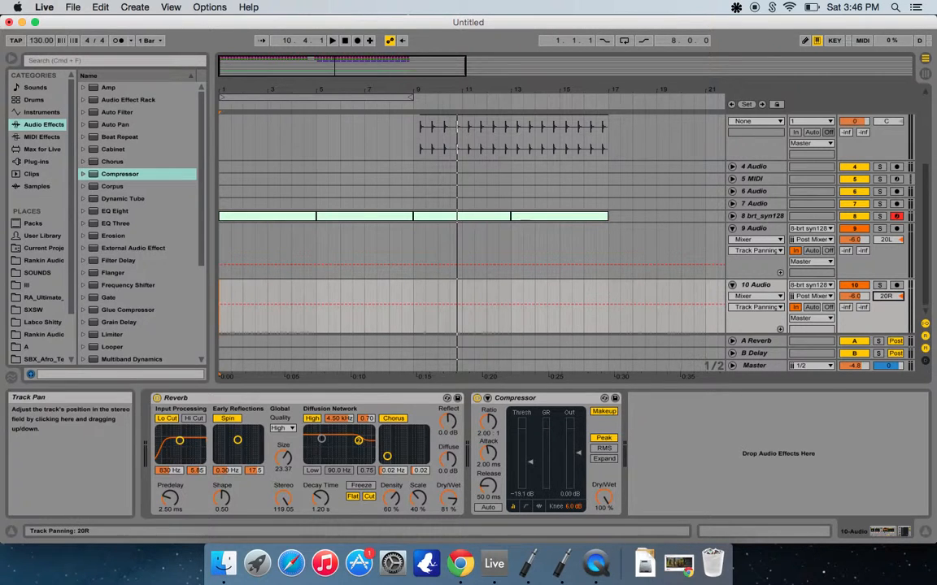
# Play the arrangement from the start at raised system volume to hear the two panned reverb tracks
pyautogui.click(343, 40)
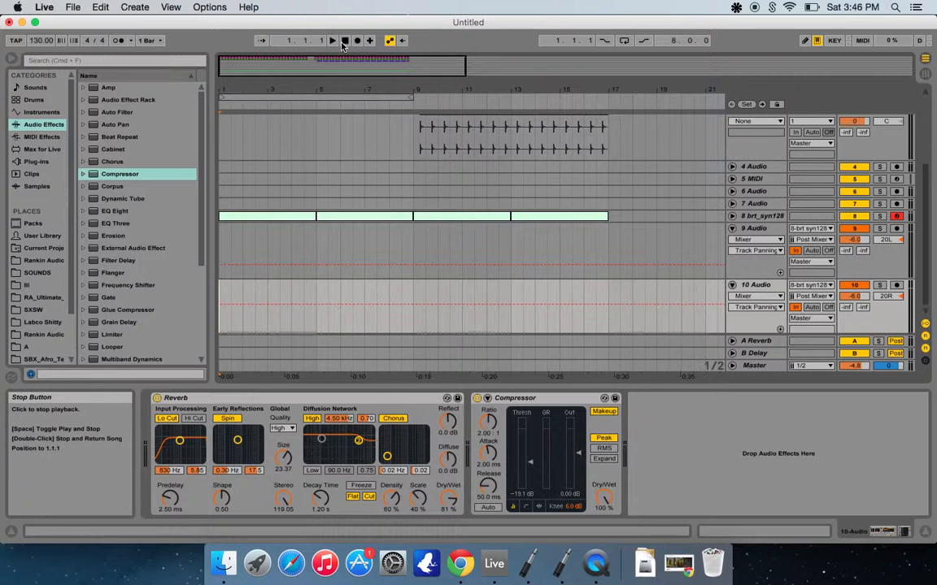
pyautogui.press('space')
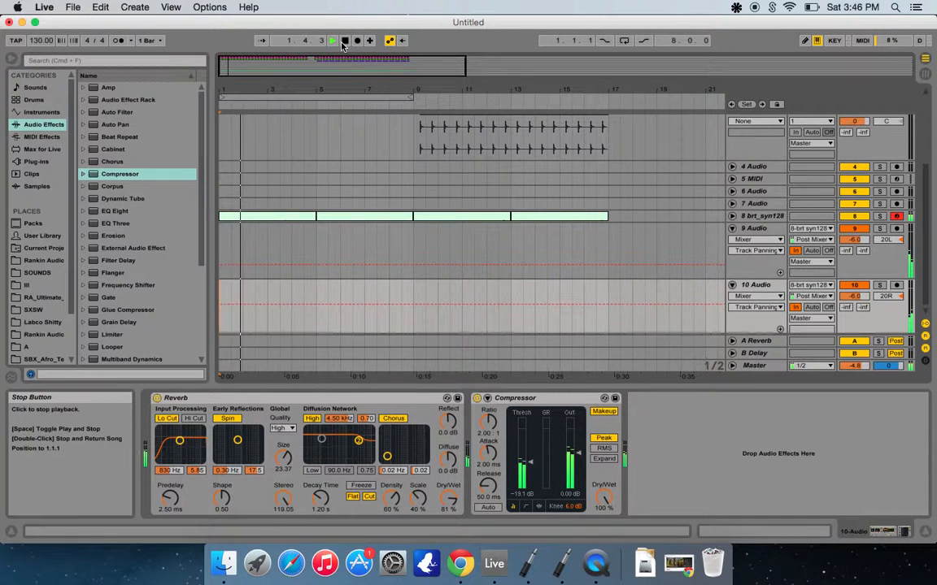
pyautogui.press('XF86AudioRaiseVolume')
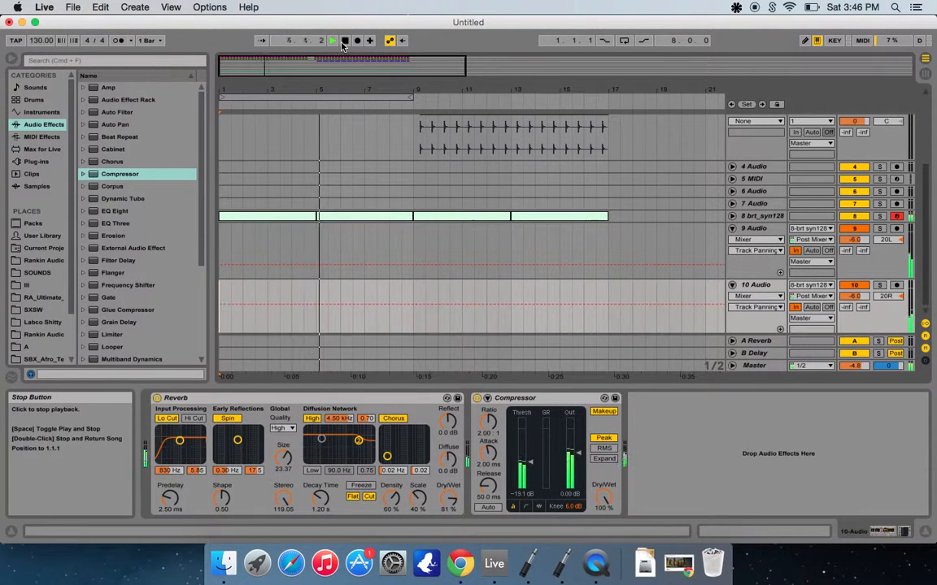
# Fit more of the arrangement in view, hide the device view and select tracks 1 to 8 from bar 1 to bar 17
pyautogui.scroll(5, 418, 154)
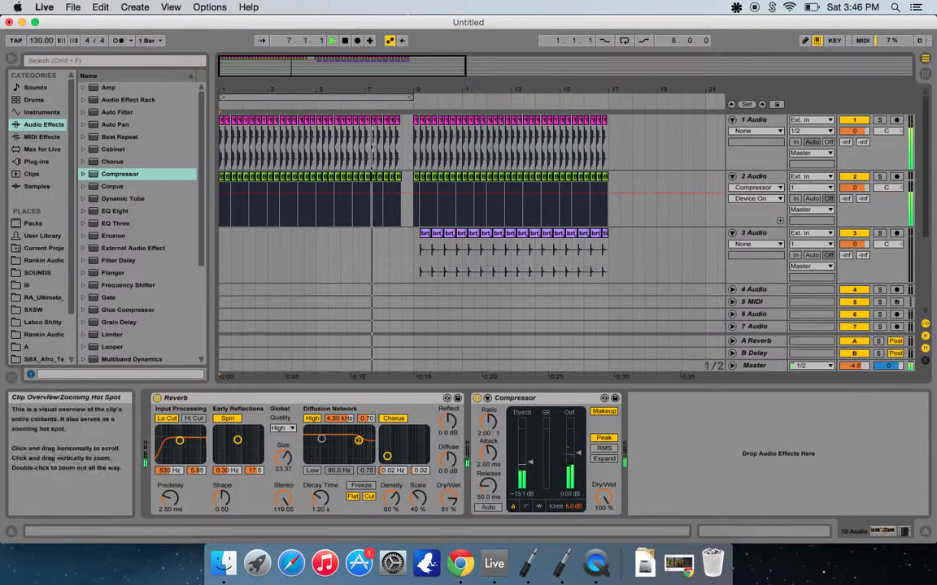
pyautogui.moveTo(358, 64); pyautogui.dragTo(358, 77)
pyautogui.moveTo(449, 72); pyautogui.dragTo(531, 73)
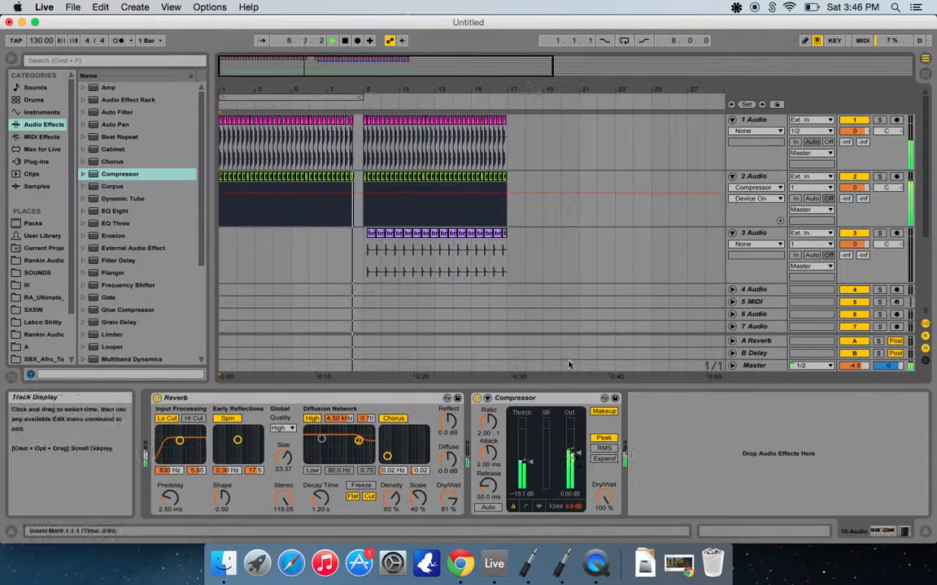
pyautogui.moveTo(553, 388); pyautogui.dragTo(559, 540)
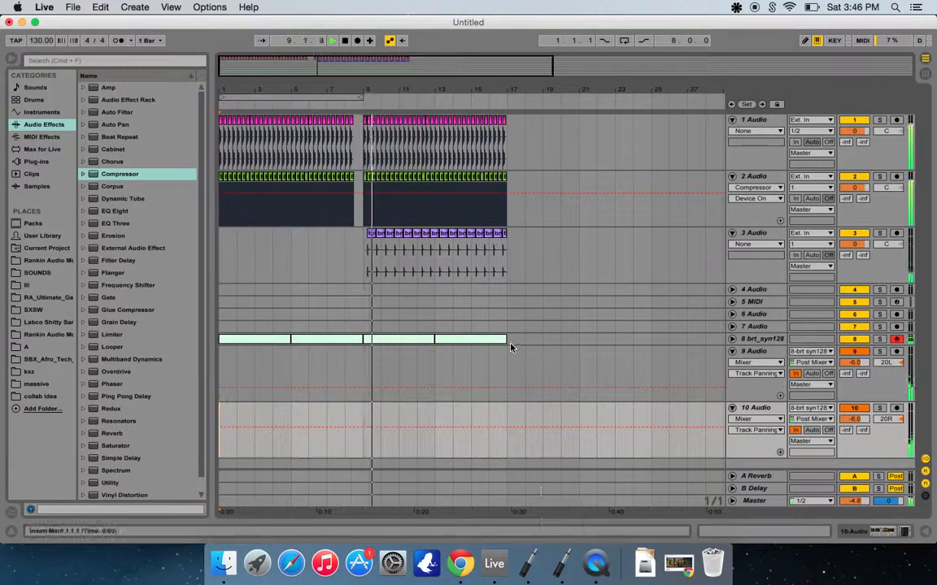
pyautogui.moveTo(511, 345); pyautogui.dragTo(152, 149)
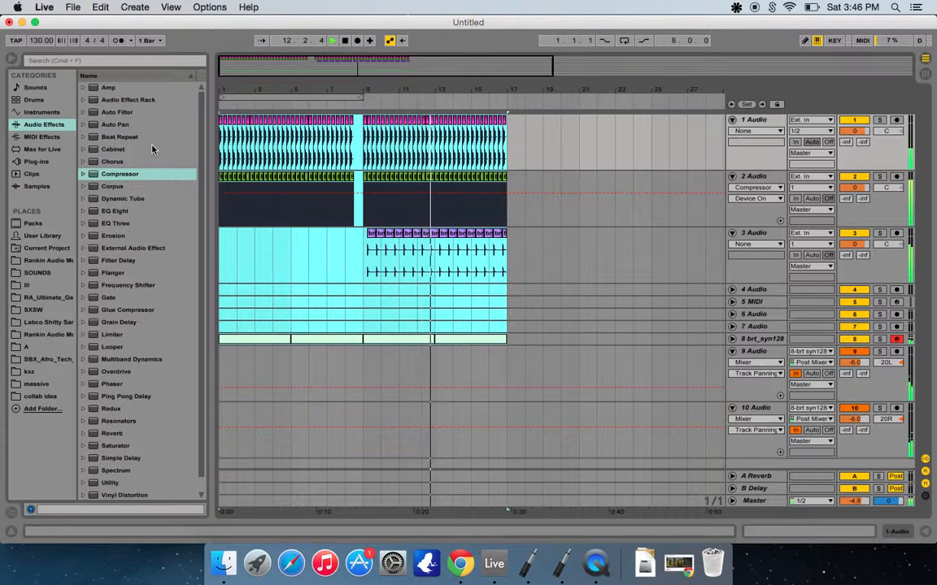
# Expand the 8 brt_syn128 melody track, inspect its first MIDI clip and show the track's Scale and Simpler devices
pyautogui.click(732, 339)
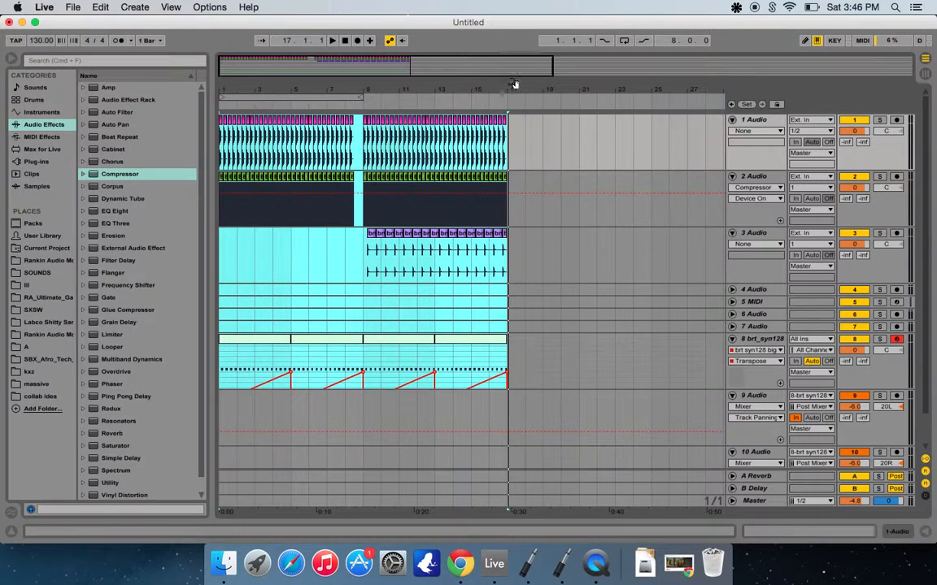
pyautogui.click(757, 340)
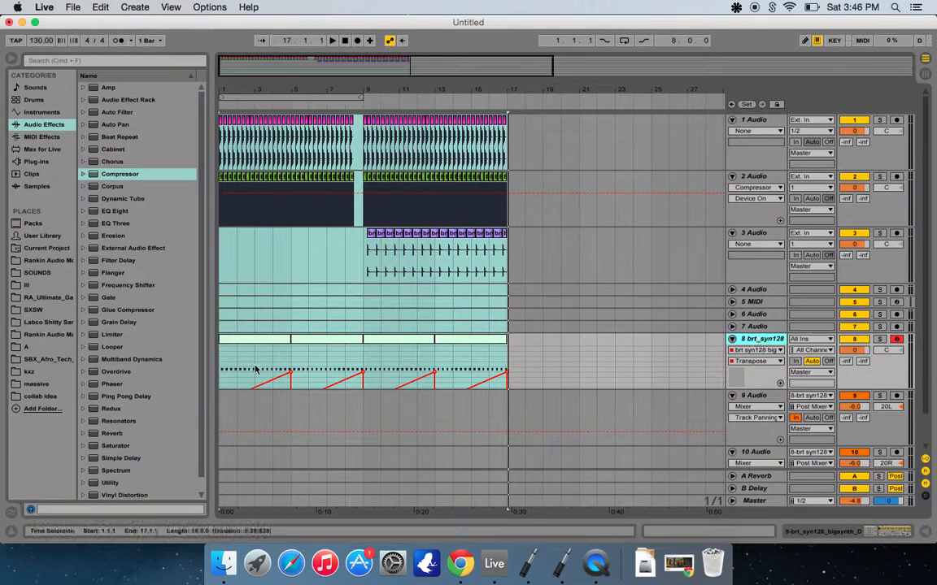
pyautogui.doubleClick(263, 338)
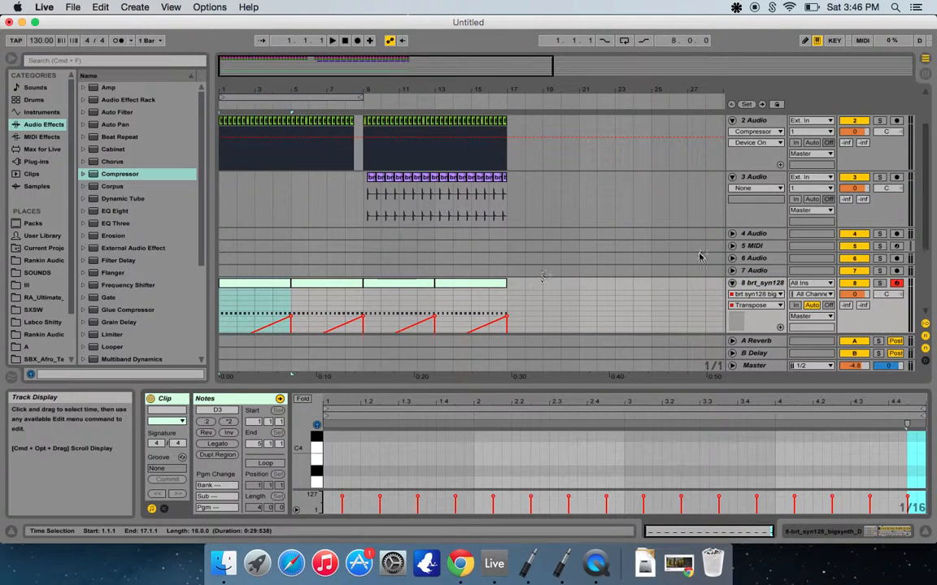
pyautogui.click(749, 282)
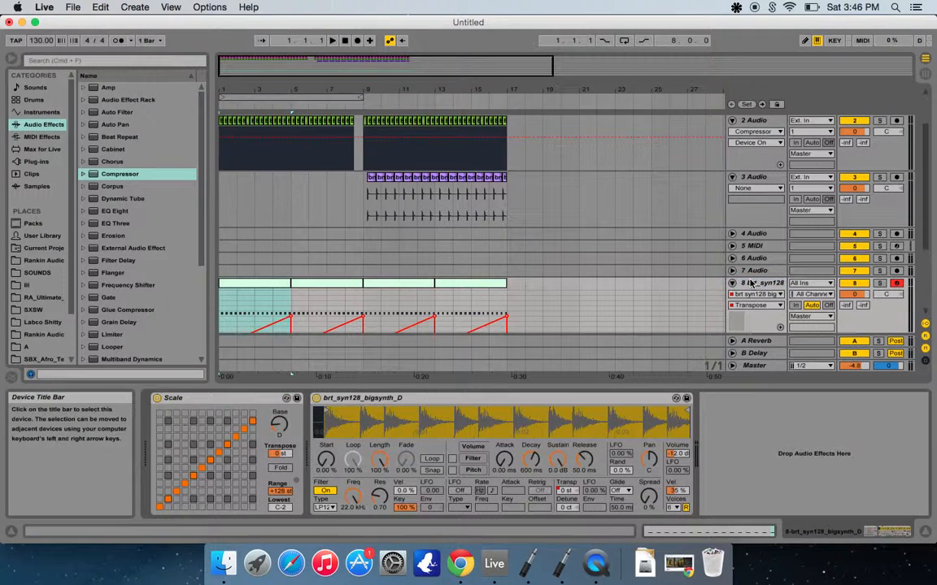
# Browse to the massive sample folder and open the synth loops folder in its SM White Label - Big Room pack
pyautogui.scroll(-4, 484, 209)
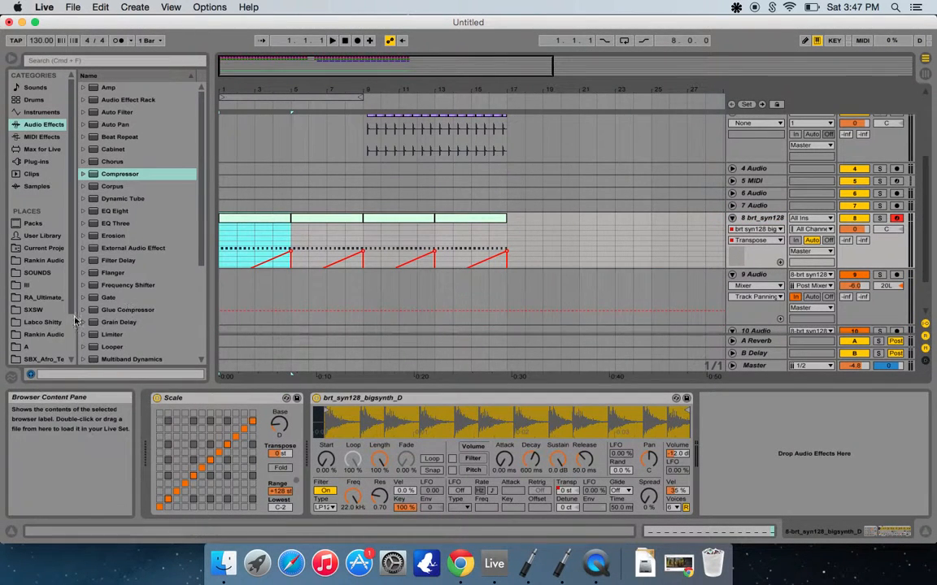
pyautogui.scroll(-2, 49, 304)
pyautogui.click(41, 297)
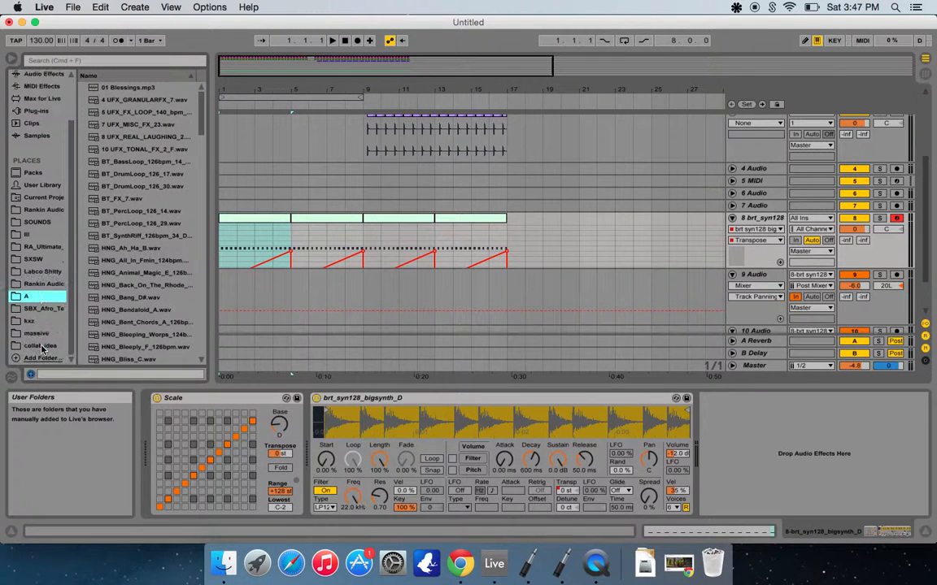
pyautogui.click(42, 346)
pyautogui.click(36, 334)
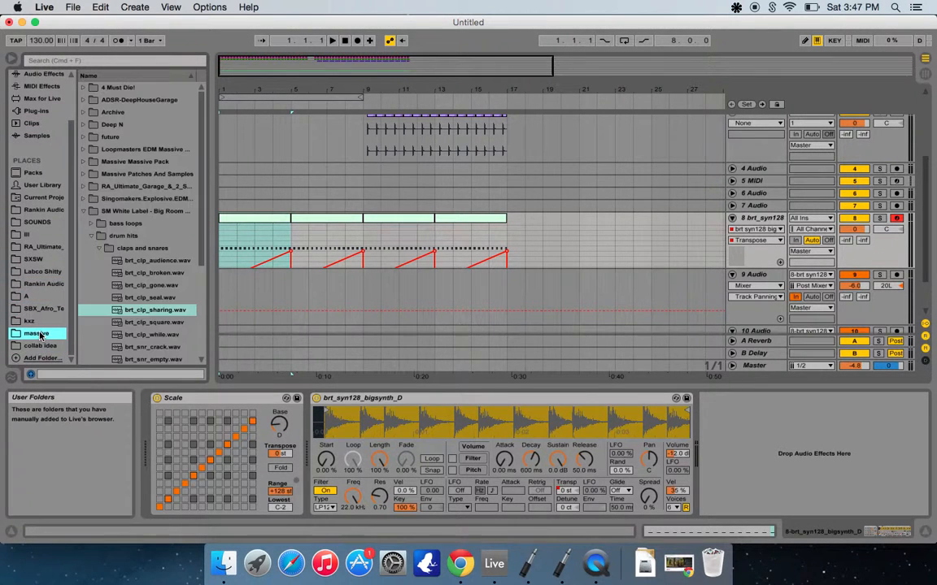
pyautogui.click(152, 310)
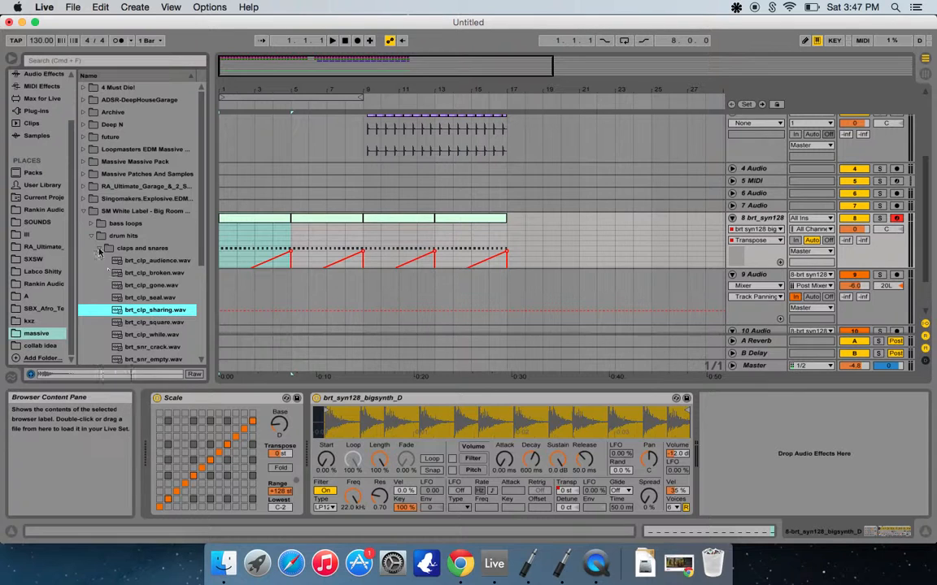
pyautogui.moveTo(95, 254); pyautogui.dragTo(92, 246)
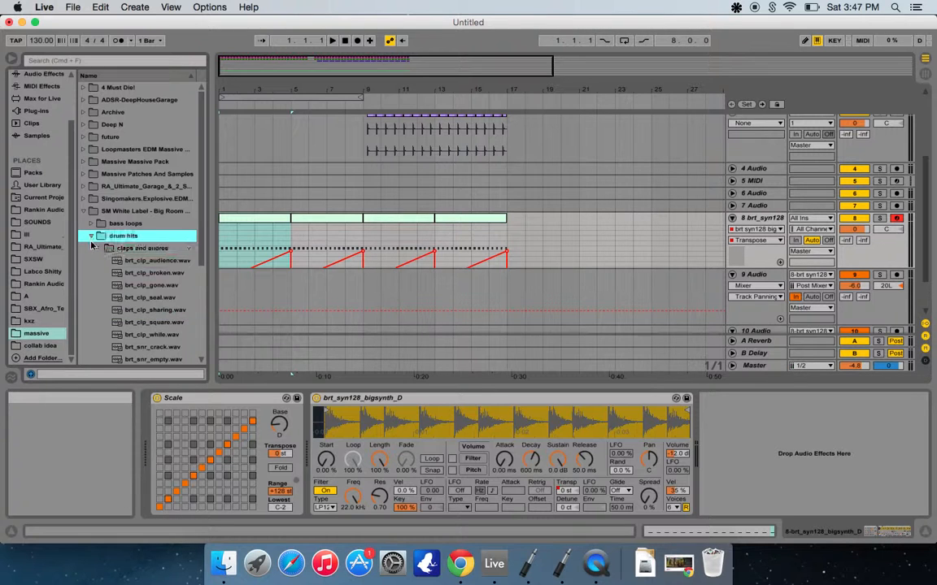
pyautogui.click(91, 235)
pyautogui.click(87, 274)
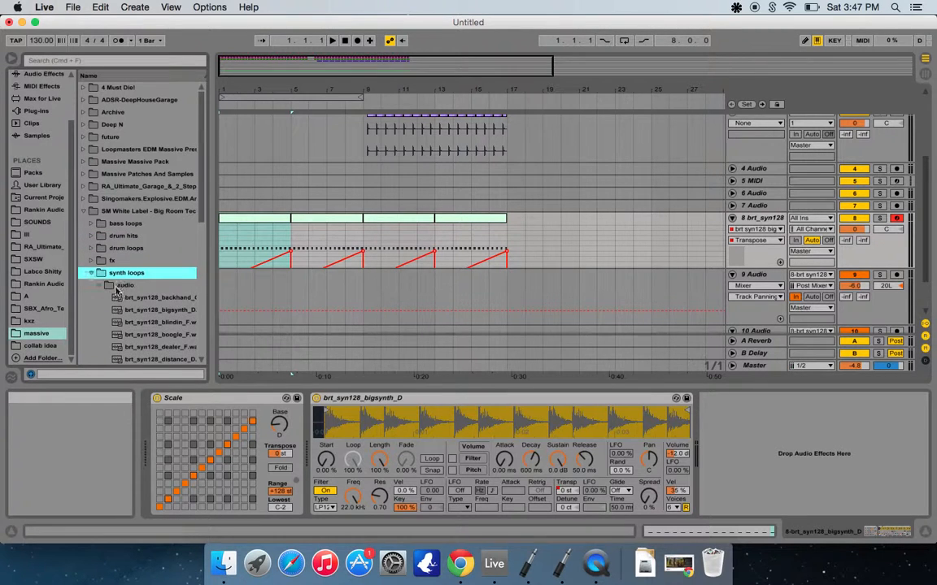
# Audition the first synth loops and load brt_syn128_blindin_F into the melody track's Simpler
pyautogui.click(123, 299)
pyautogui.press('Down')
pyautogui.press('Down')
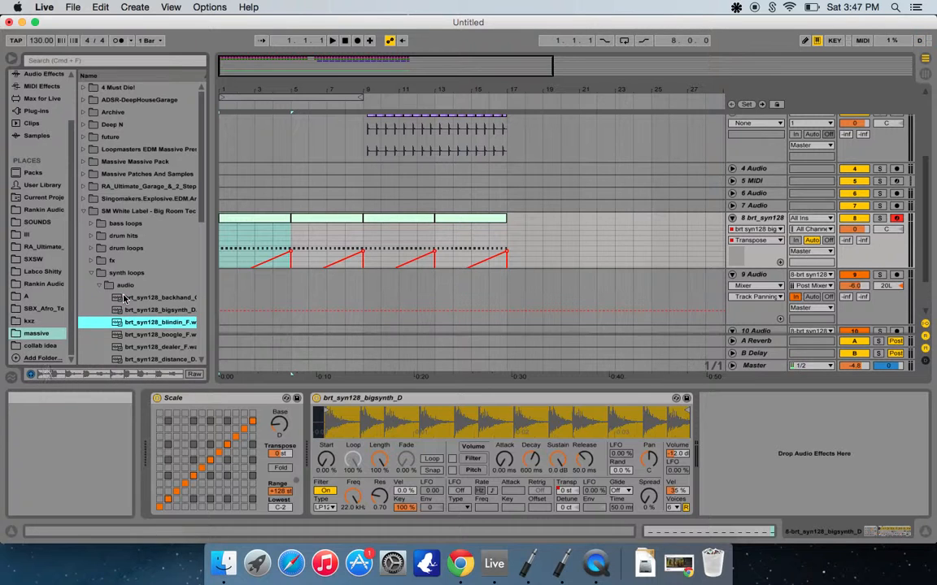
pyautogui.moveTo(120, 327); pyautogui.dragTo(337, 427)
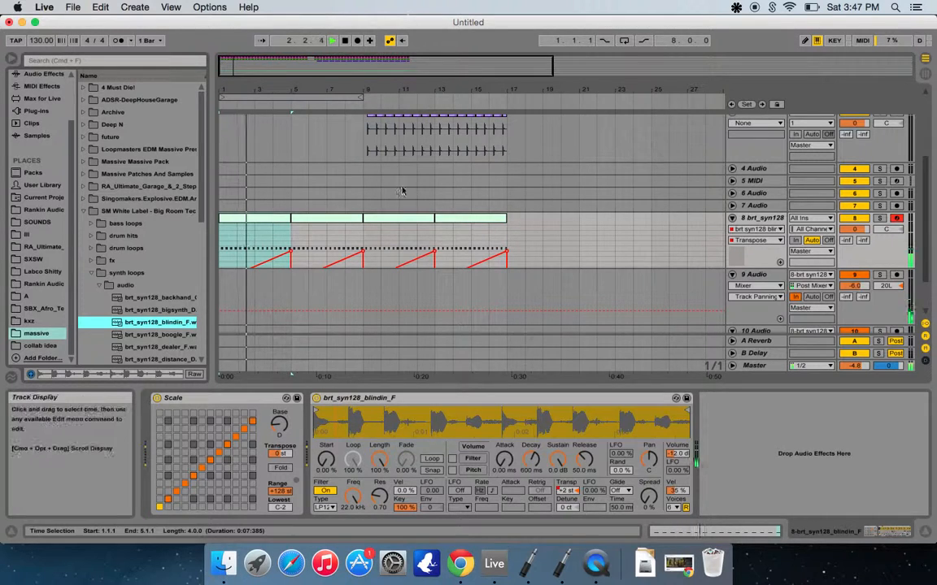
# Open the melody clip at bar 9 in an enlarged note editor and shorten its first D3 note to a sixteenth
pyautogui.click(398, 218)
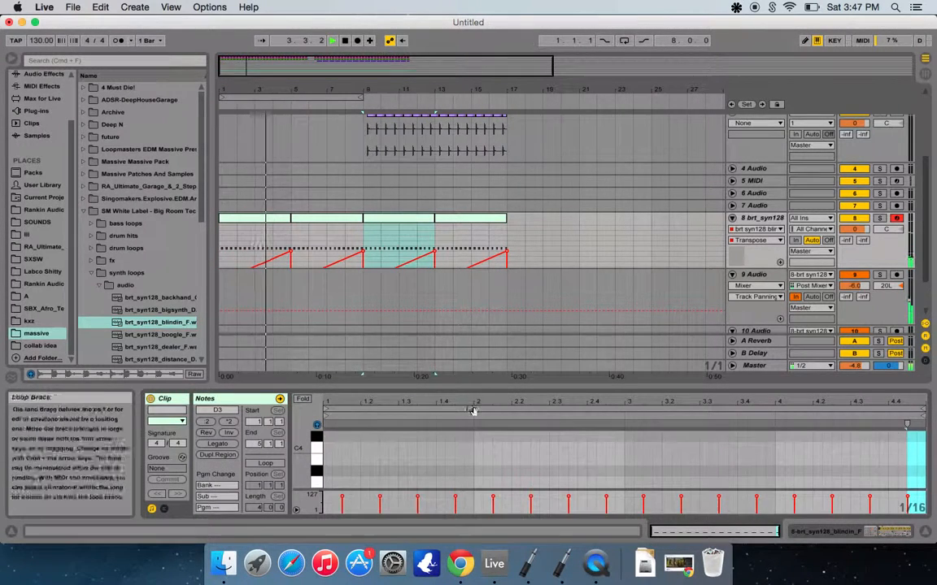
pyautogui.moveTo(476, 388); pyautogui.dragTo(441, 212)
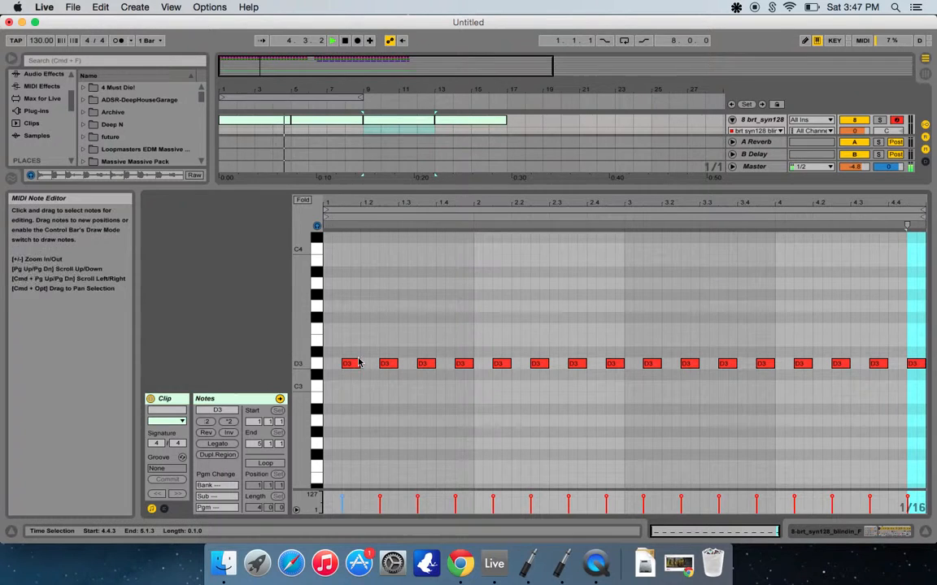
pyautogui.click(355, 363)
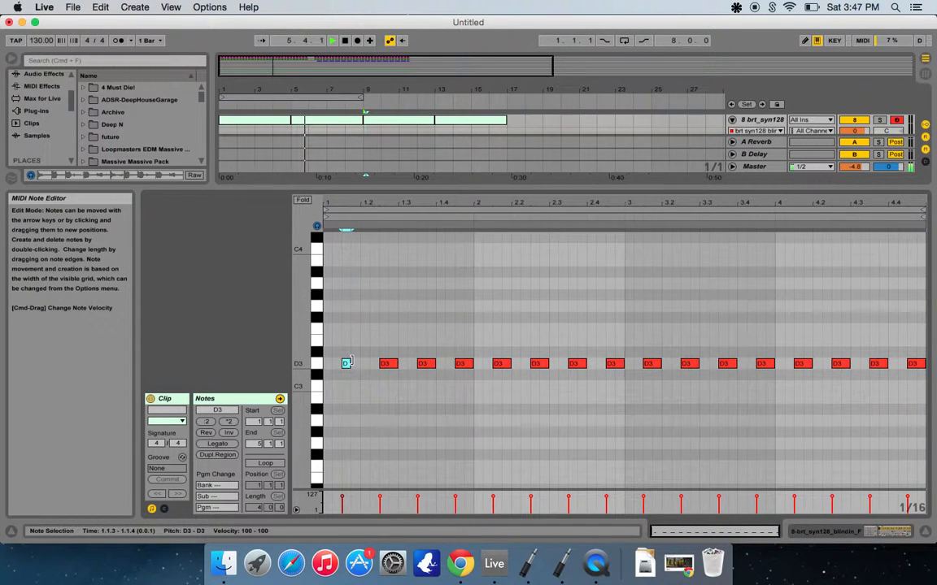
# Repeat the shortened D3 note every eighth note through the four-bar clip, undoing the duplicates that run past its end
pyautogui.hotkey('shift', 'Right')
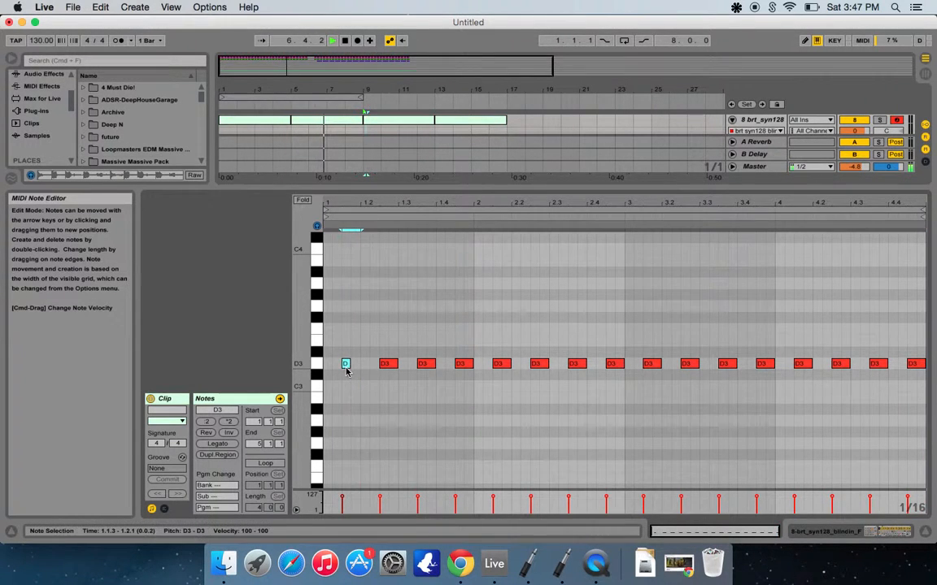
pyautogui.press('super+d')
pyautogui.press('super+d')
pyautogui.press('super+d')
pyautogui.press('super+d')
pyautogui.press('super+d')
pyautogui.press('super+d')
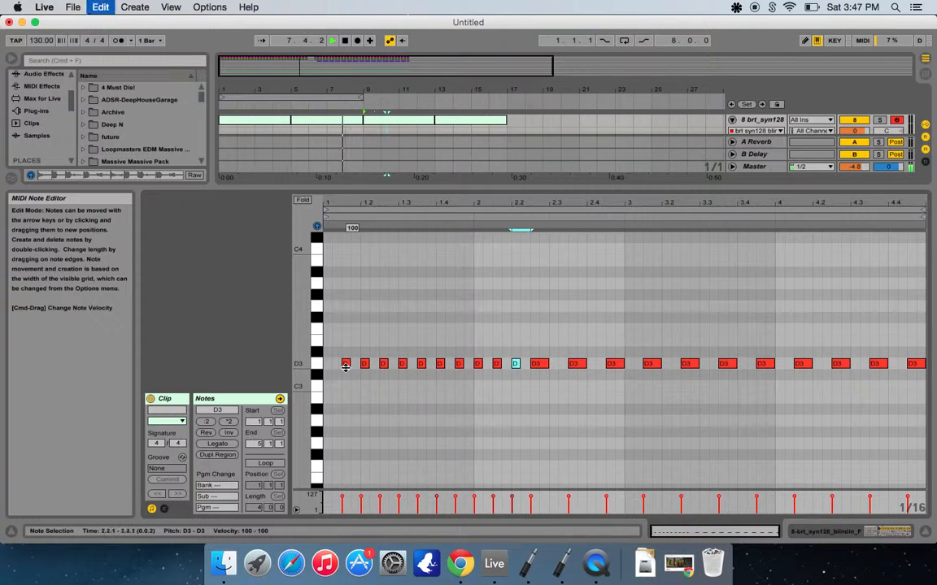
pyautogui.press('super+d')
pyautogui.press('super+d')
pyautogui.press('space')
pyautogui.press('super+d')
pyautogui.press('super+d')
pyautogui.press('super+d')
pyautogui.press('super+d')
pyautogui.press('super+d')
pyautogui.press('super+d')
pyautogui.press('super+d')
pyautogui.press('super+d')
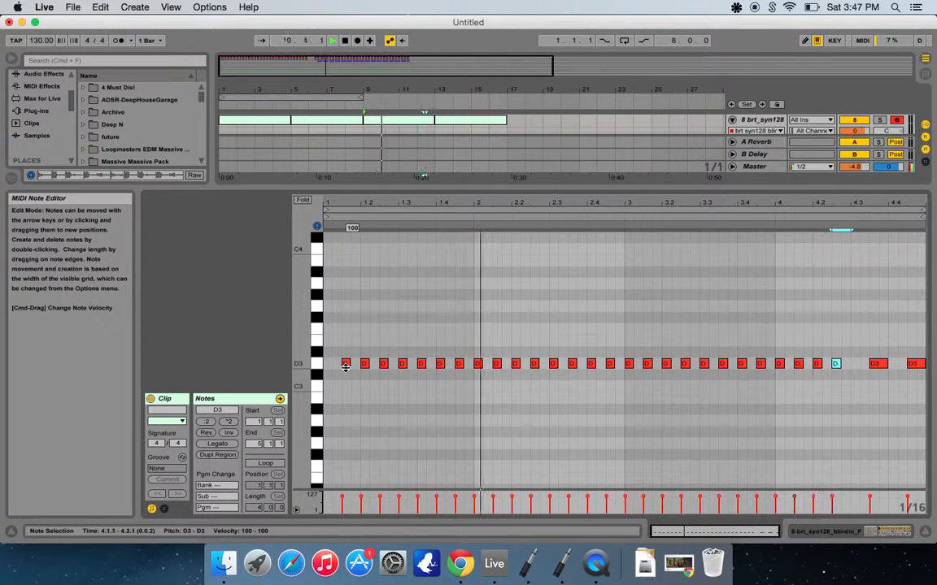
pyautogui.press('super+d')
pyautogui.press('super+d')
pyautogui.press('super+d')
pyautogui.press('super+d')
pyautogui.press('super+d')
pyautogui.press('super+d')
pyautogui.press('super+d')
pyautogui.press('super+d')
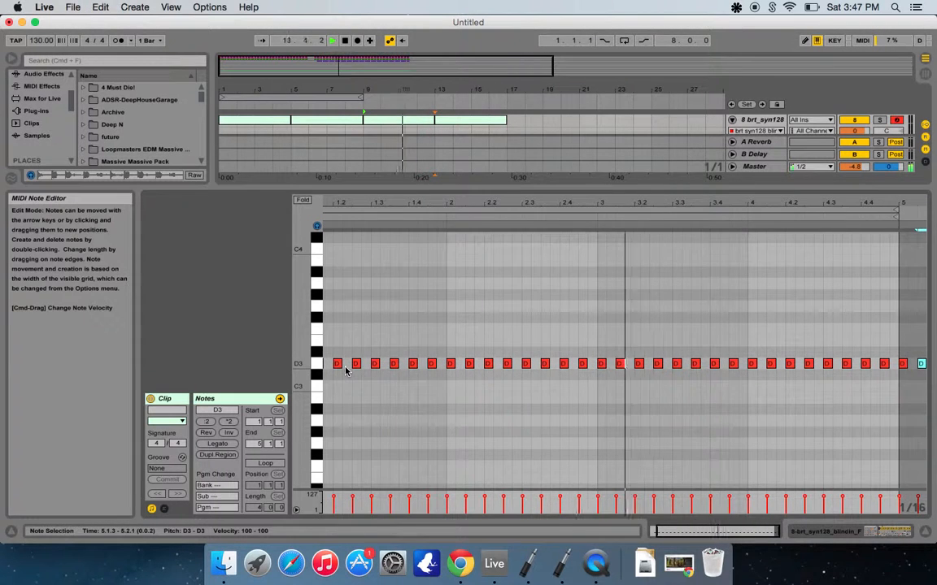
pyautogui.press('super+z')
pyautogui.press('super+z')
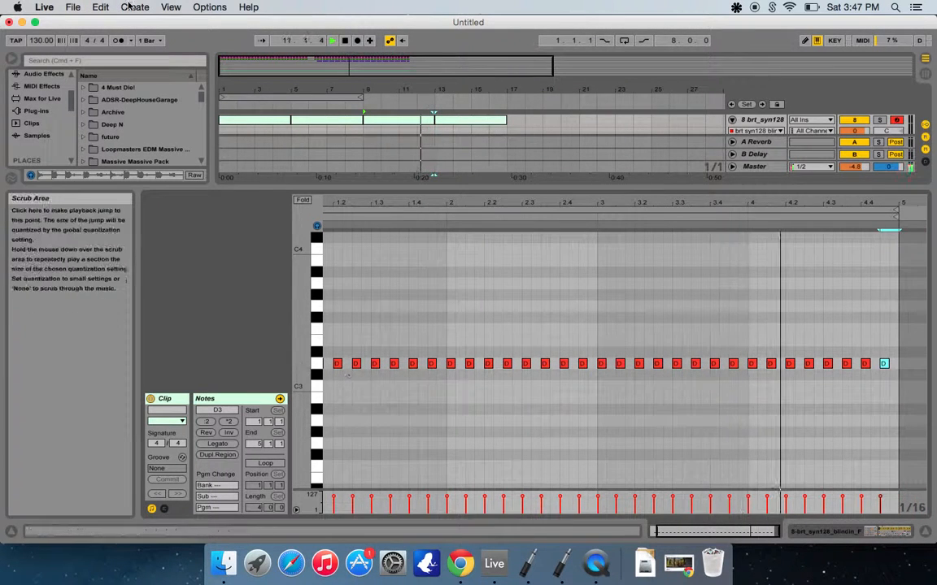
# Bring back the 8 brt_syn128 track's devices, listen to the edited clip and stop playback
pyautogui.click(412, 121)
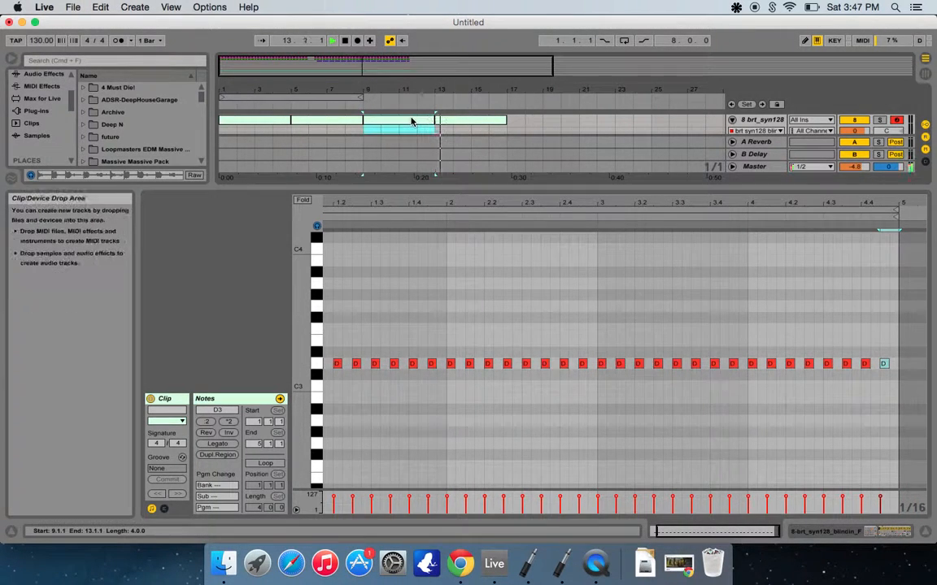
pyautogui.click(762, 120)
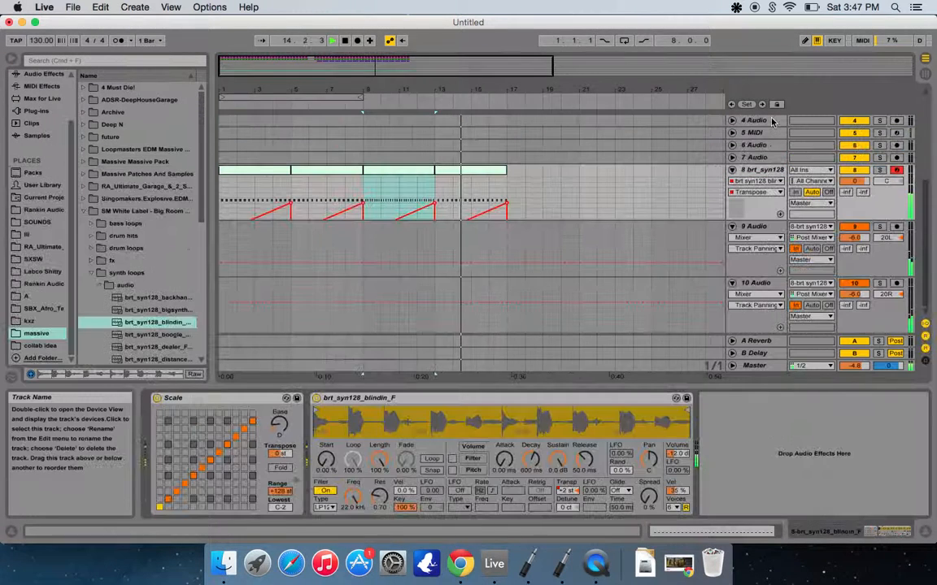
pyautogui.click(346, 42)
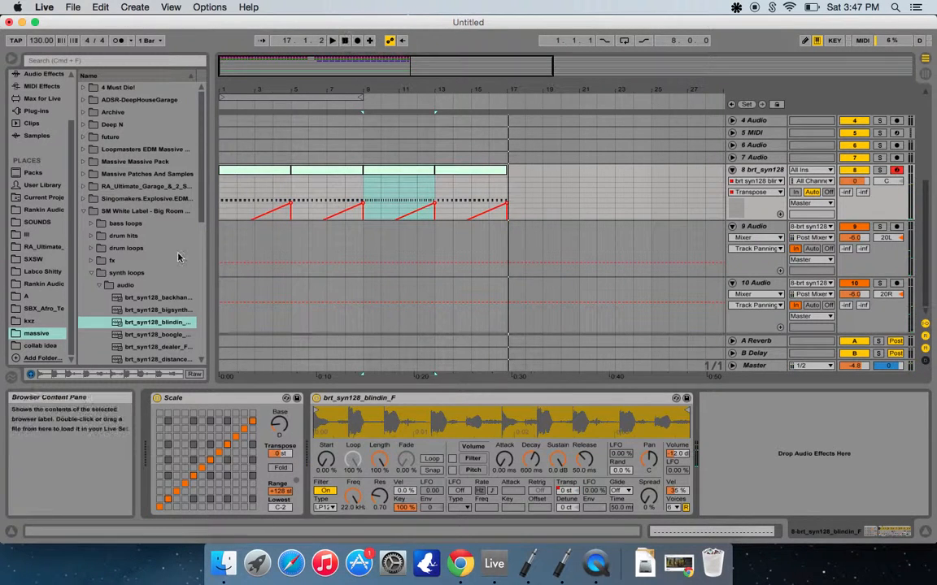
# Audition more loops, load brt_syn128_dotting_B into Simpler with its start at the first hit, and play it from bar 9
pyautogui.press('Down')
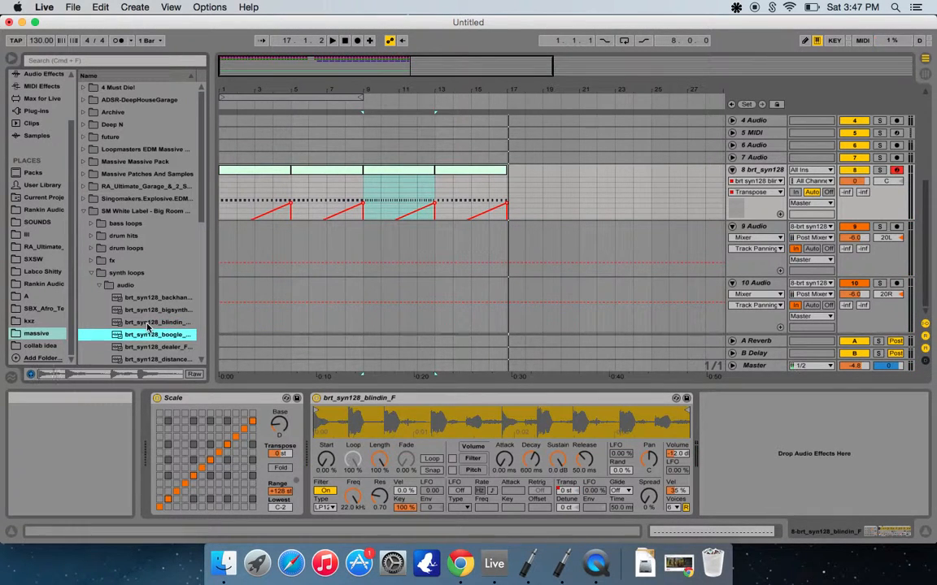
pyautogui.press('Down')
pyautogui.press('Down')
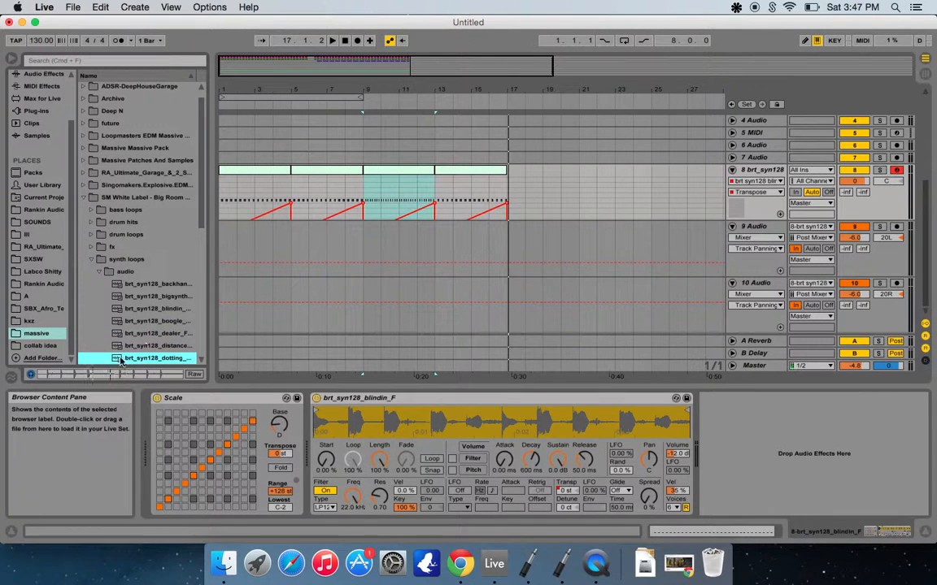
pyautogui.moveTo(121, 362); pyautogui.dragTo(335, 423)
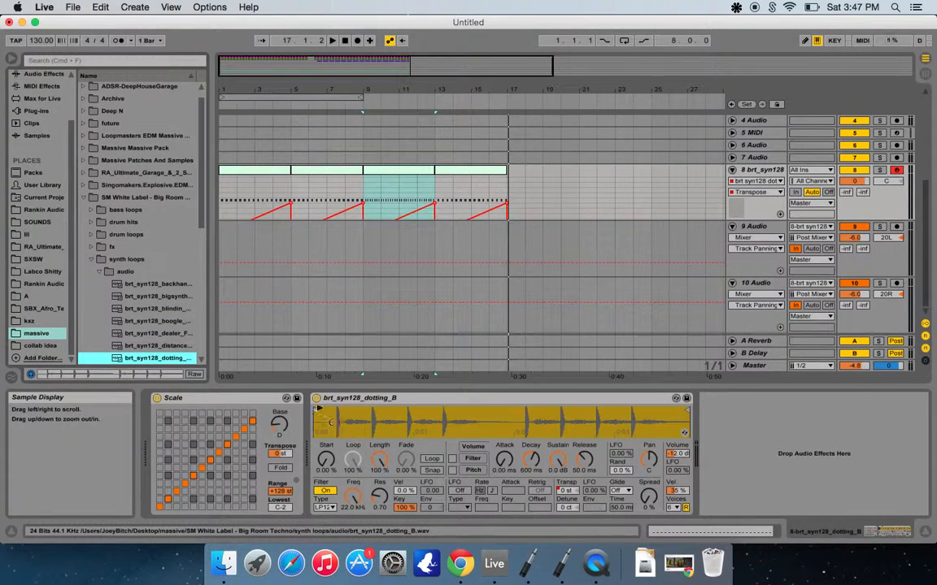
pyautogui.press('space')
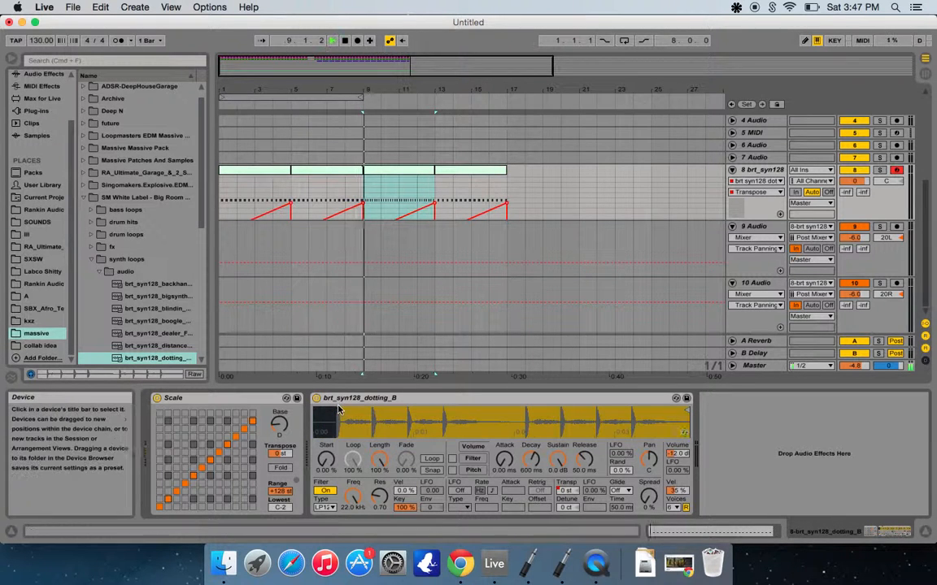
pyautogui.click(345, 41)
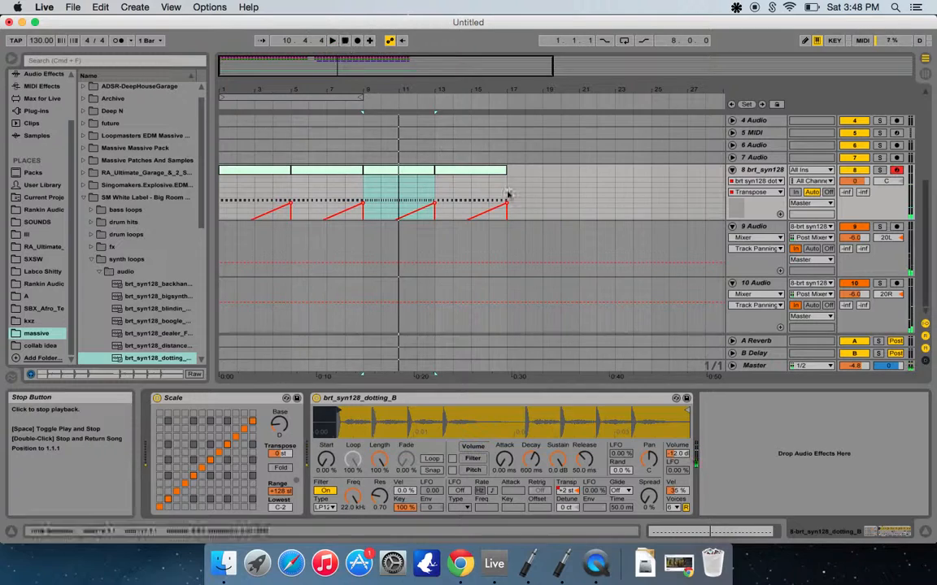
# Reshape the melody's Transpose automation between bars 9 and 13, adding a breakpoint at bar 11 and lowering the end point to -6 st
pyautogui.moveTo(374, 66); pyautogui.dragTo(325, 110)
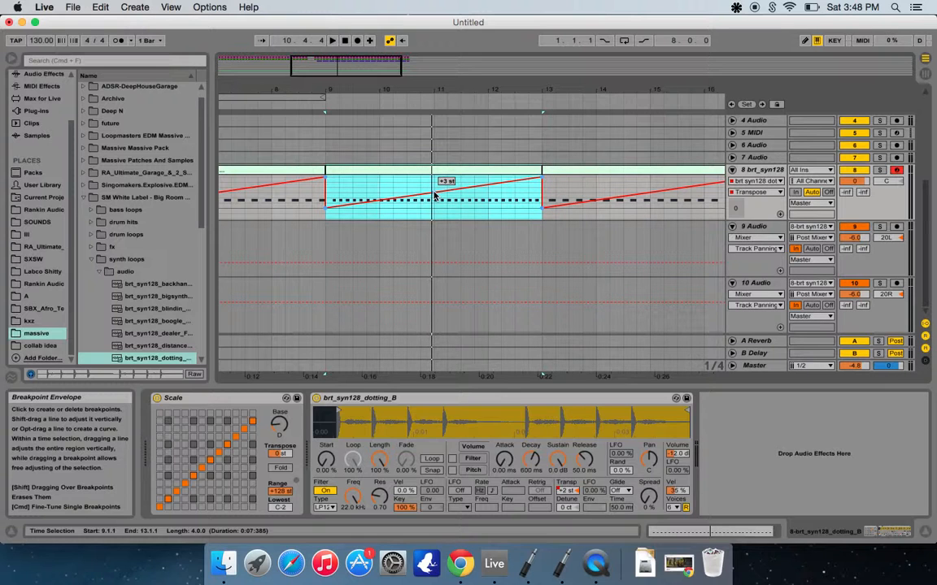
pyautogui.moveTo(434, 192)
pyautogui.mouseDown()
pyautogui.moveTo(400, 202)
pyautogui.moveTo(433, 200)
pyautogui.mouseUp()
pyautogui.click(447, 236)
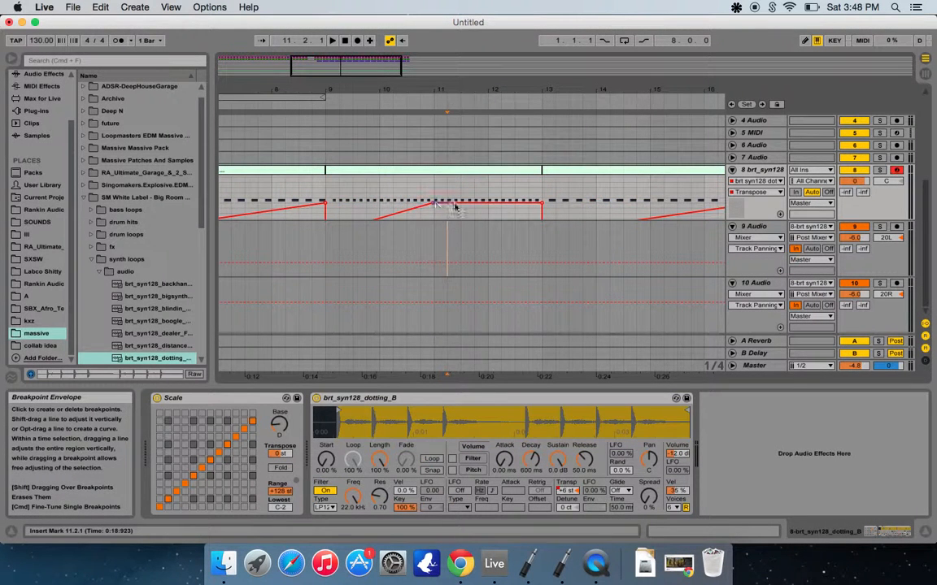
pyautogui.press('super+z')
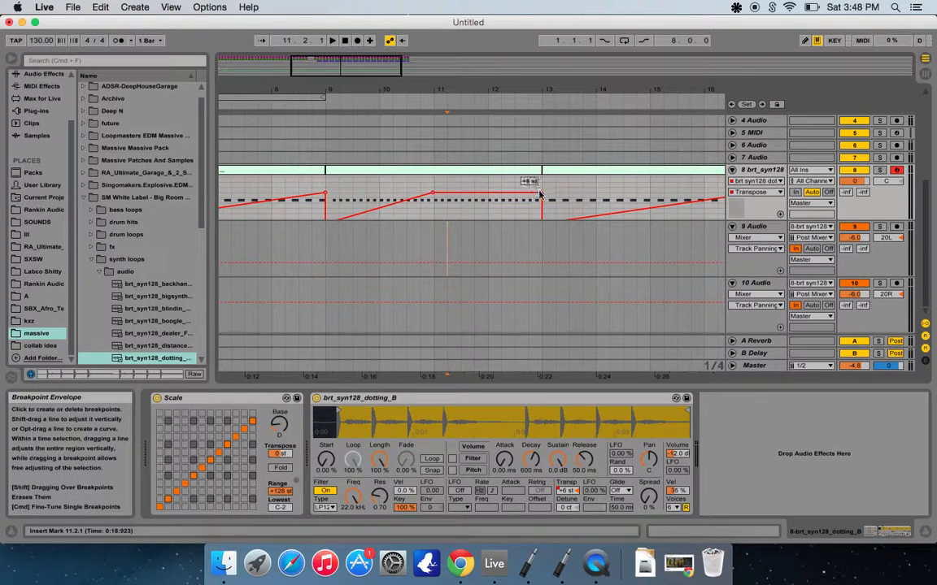
pyautogui.click(510, 193)
pyautogui.moveTo(511, 196); pyautogui.dragTo(539, 213)
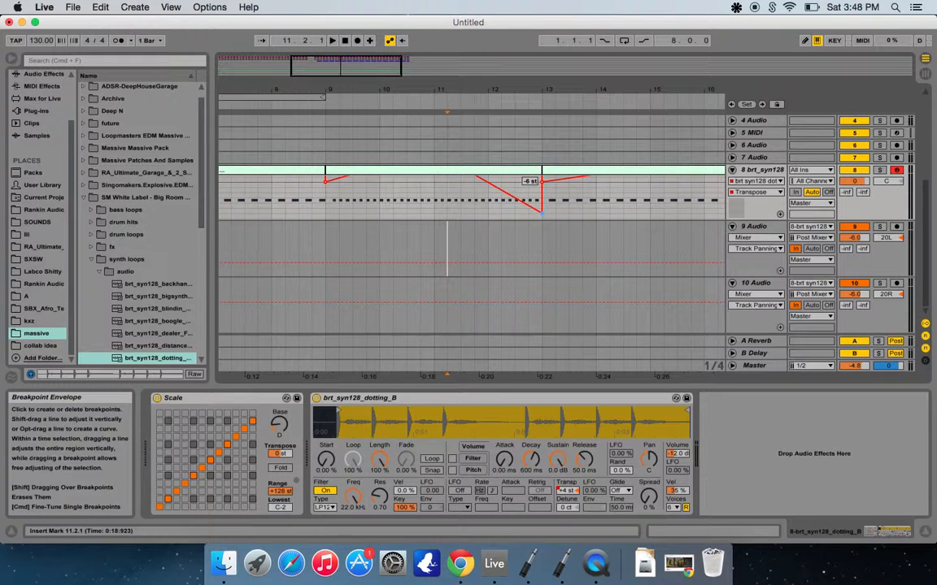
# Play the reworked melody from just before bar 9 at raised system volume and bring the whole arrangement back into view
pyautogui.click(298, 107)
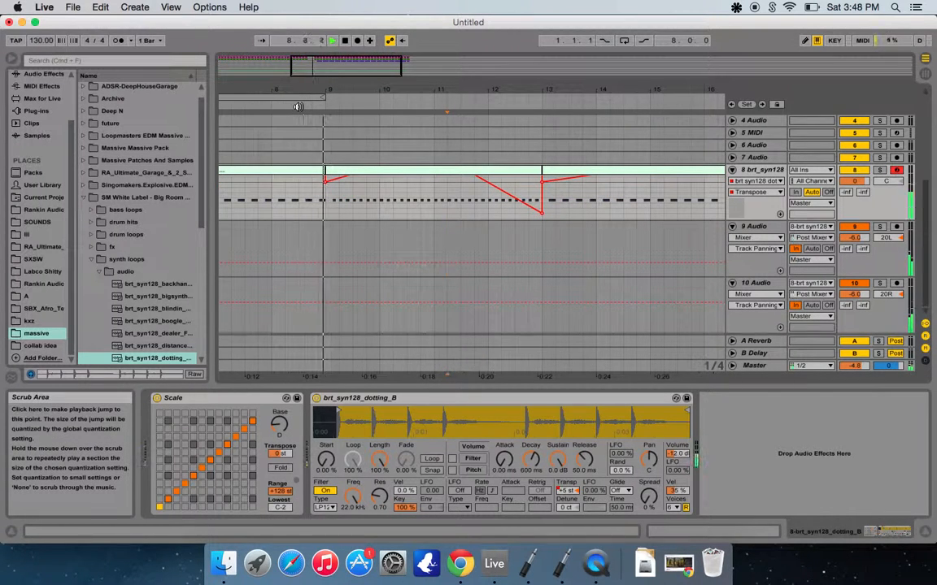
pyautogui.press('XF86AudioRaiseVolume')
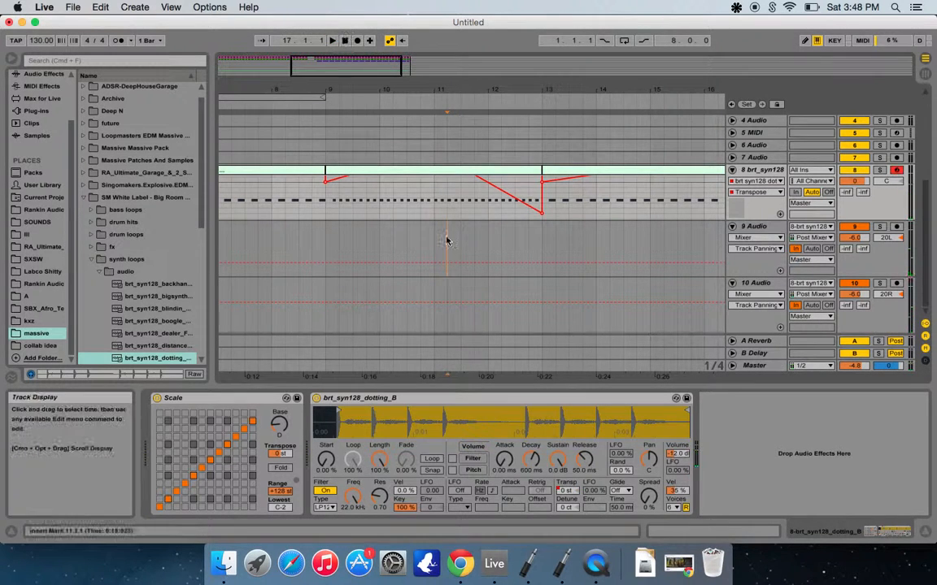
pyautogui.scroll(5, 446, 241)
pyautogui.scroll(-4, 446, 241)
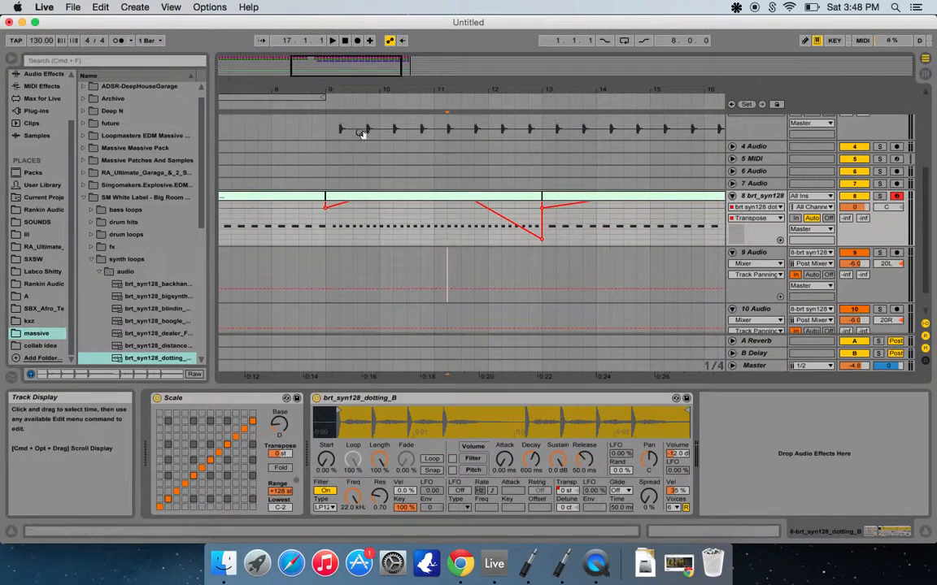
pyautogui.moveTo(295, 61); pyautogui.dragTo(360, 67)
pyautogui.press('a')
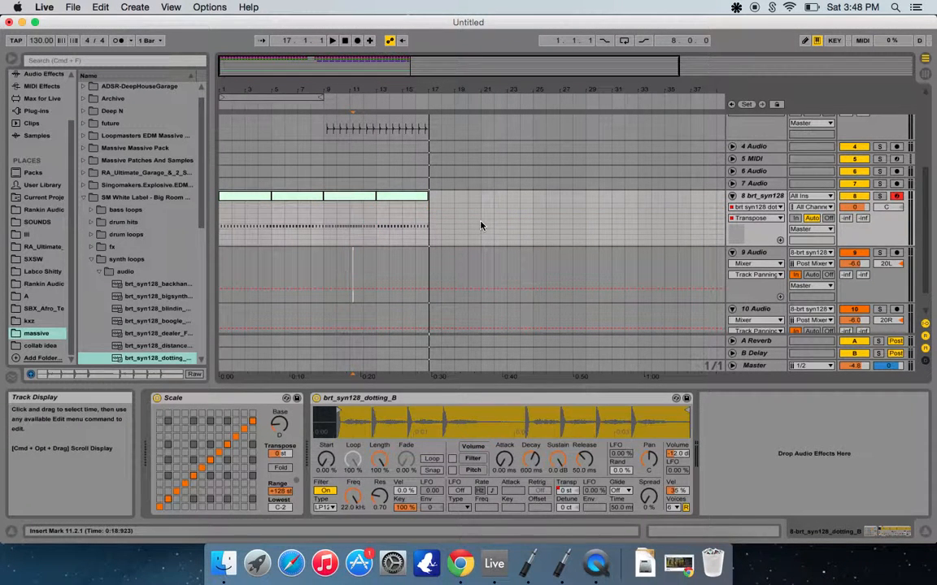